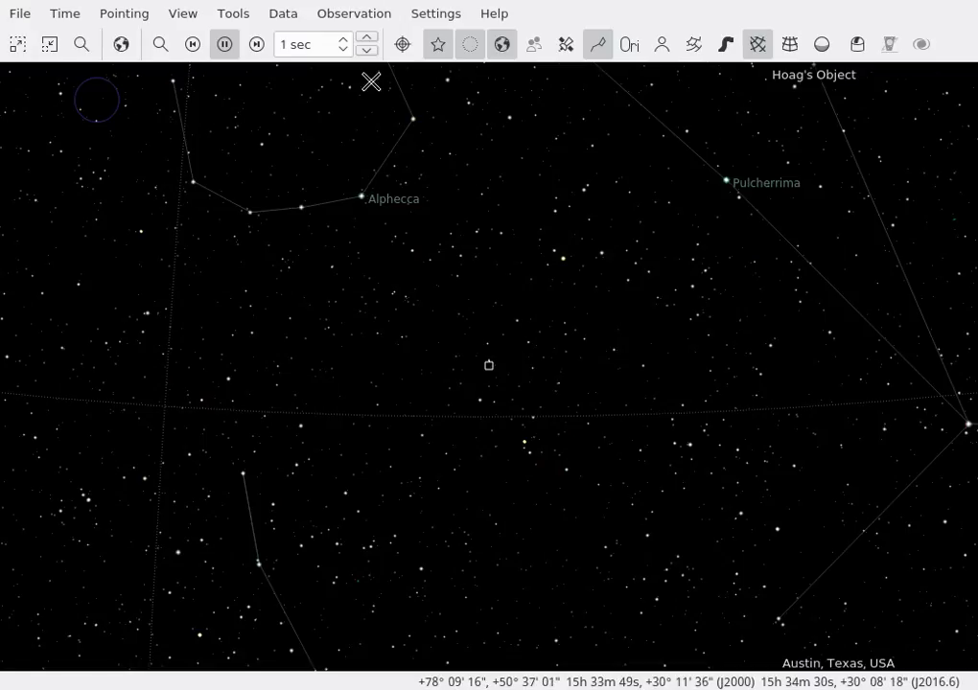
- Open the Observation Planner and move its window slightly lower
click(349, 24)
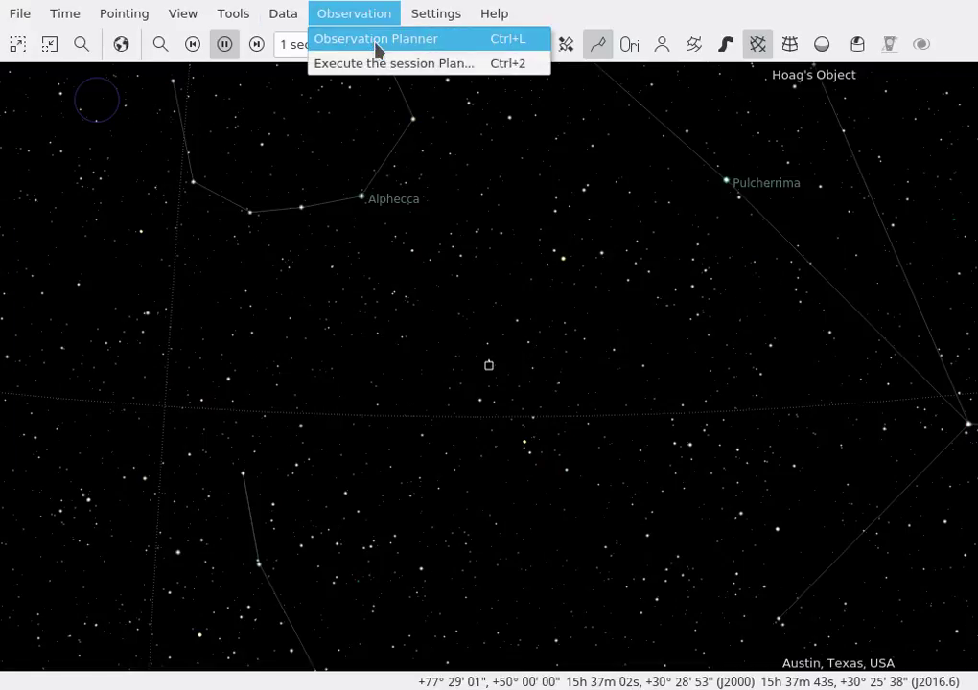
click(377, 43)
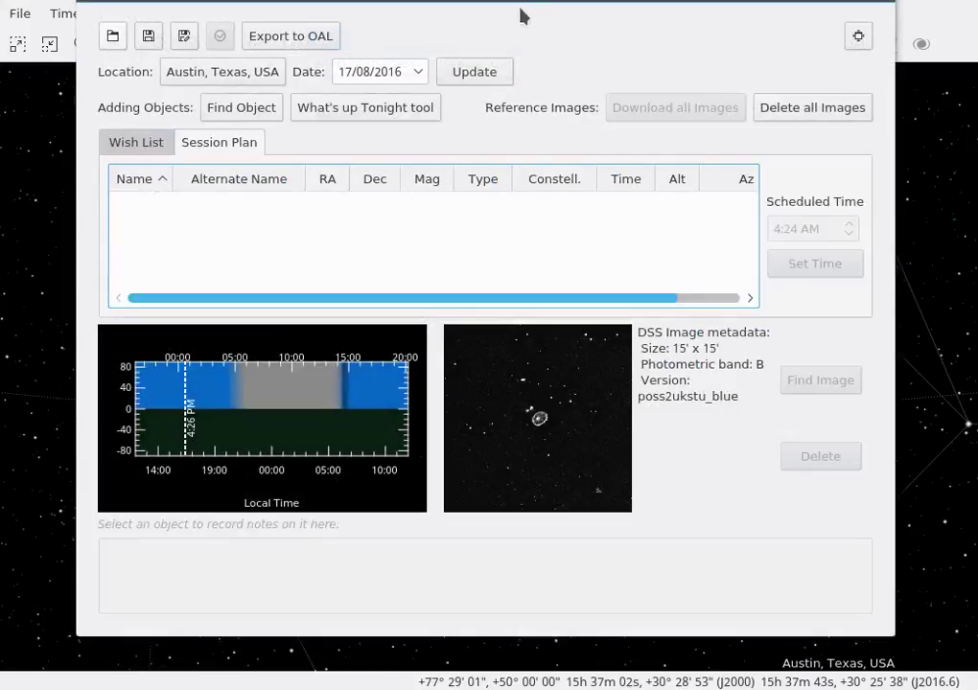
mouse_move(516, 5)
mouse_down()
mouse_move(514, 71)
mouse_move(513, 24)
mouse_up()
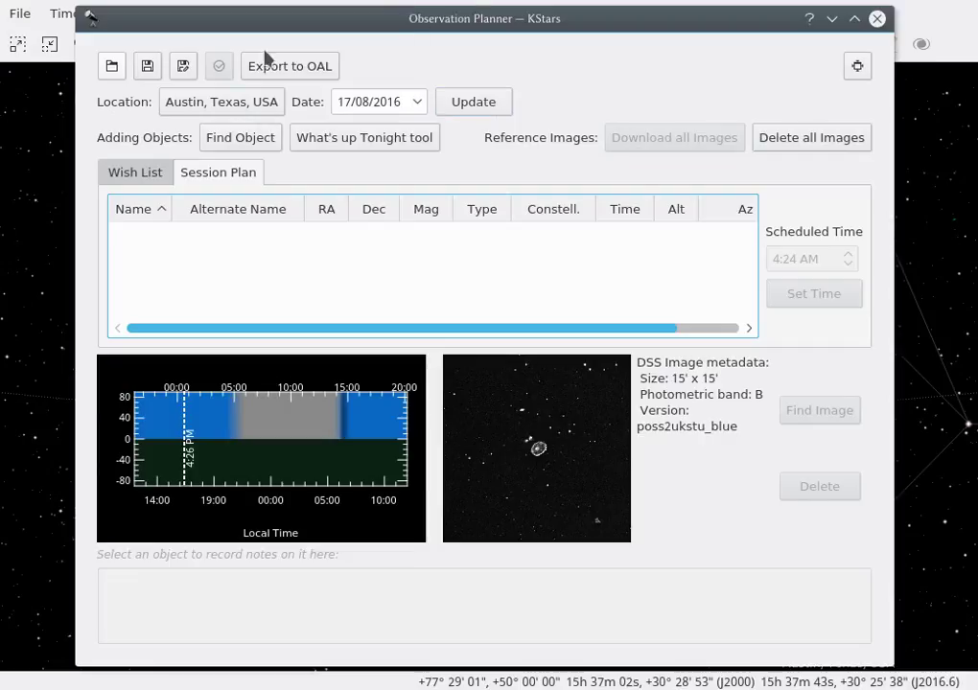
- Browse the Wish List, checking the details of NGC 6621 and NGC 7752
click(141, 176)
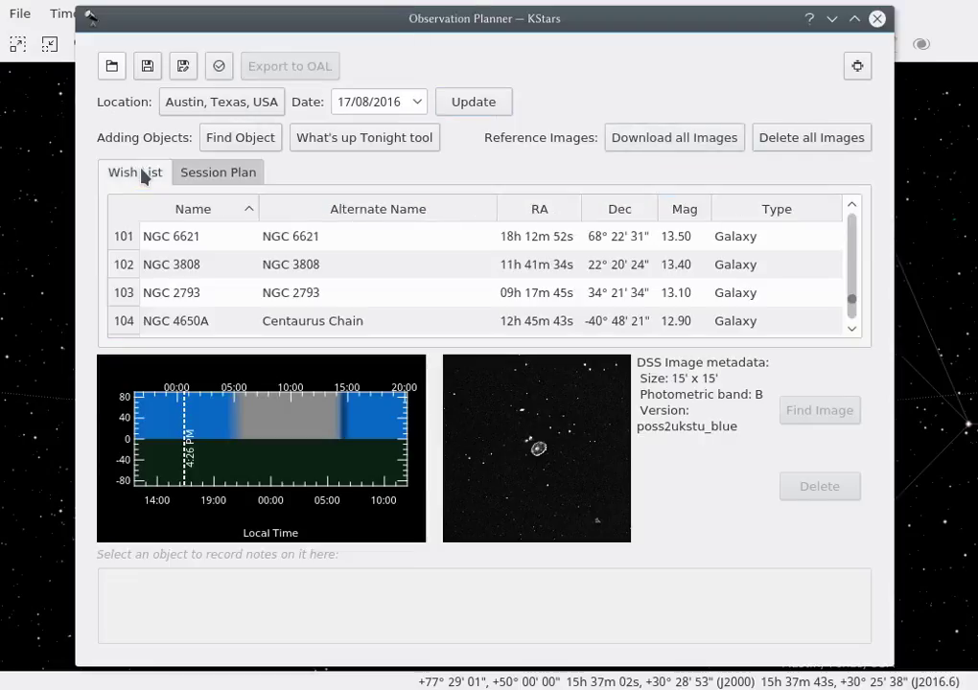
click(315, 242)
scroll(312, 249, up, 3)
scroll(312, 251, up, 20)
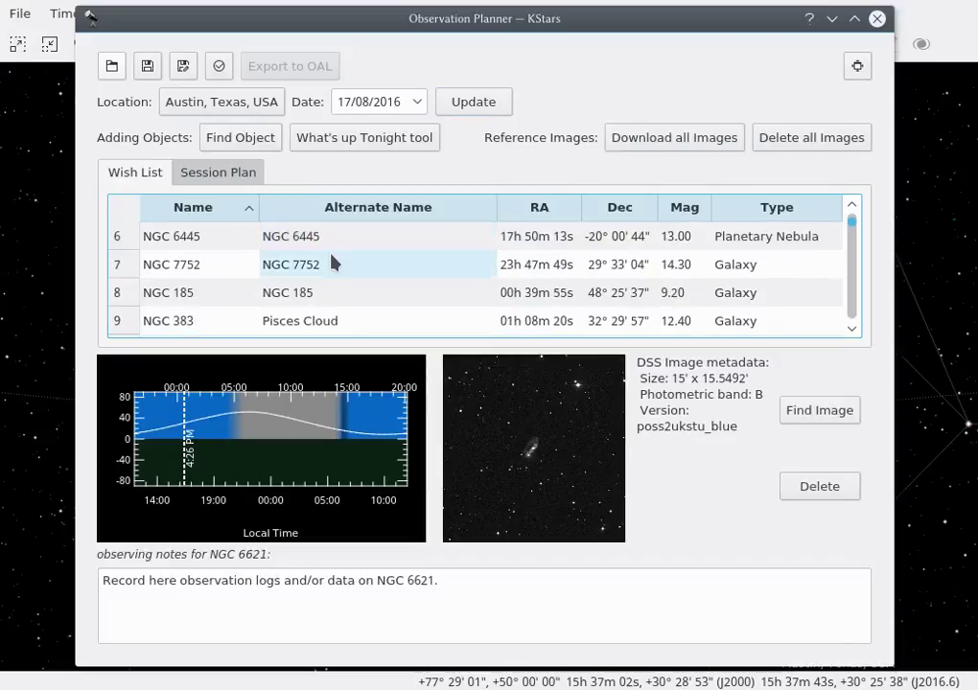
click(357, 269)
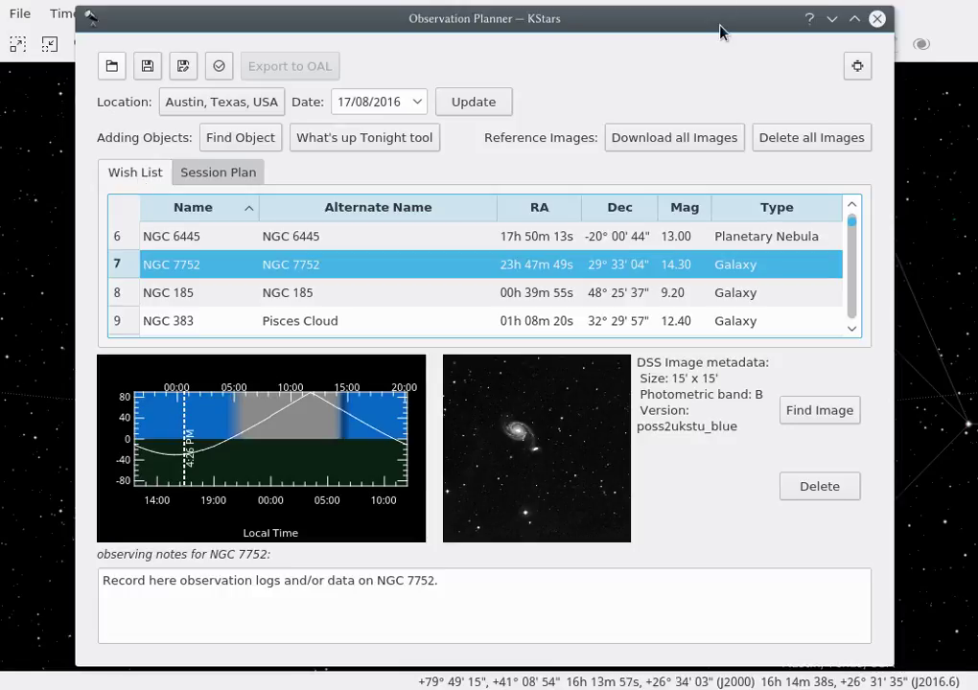
scroll(668, 331, down, 8)
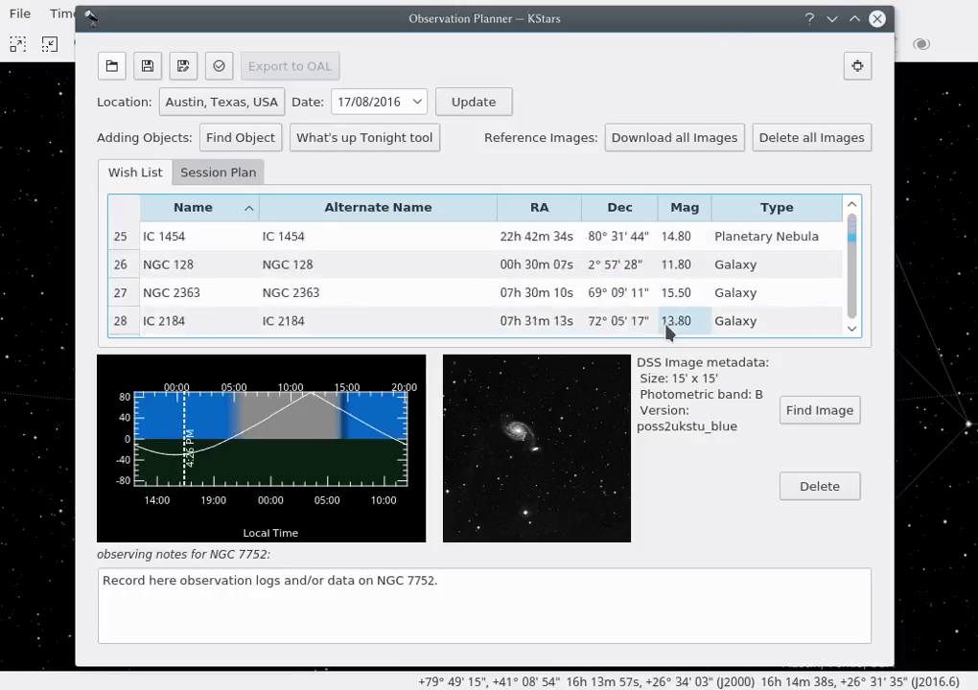
scroll(668, 331, up, 10)
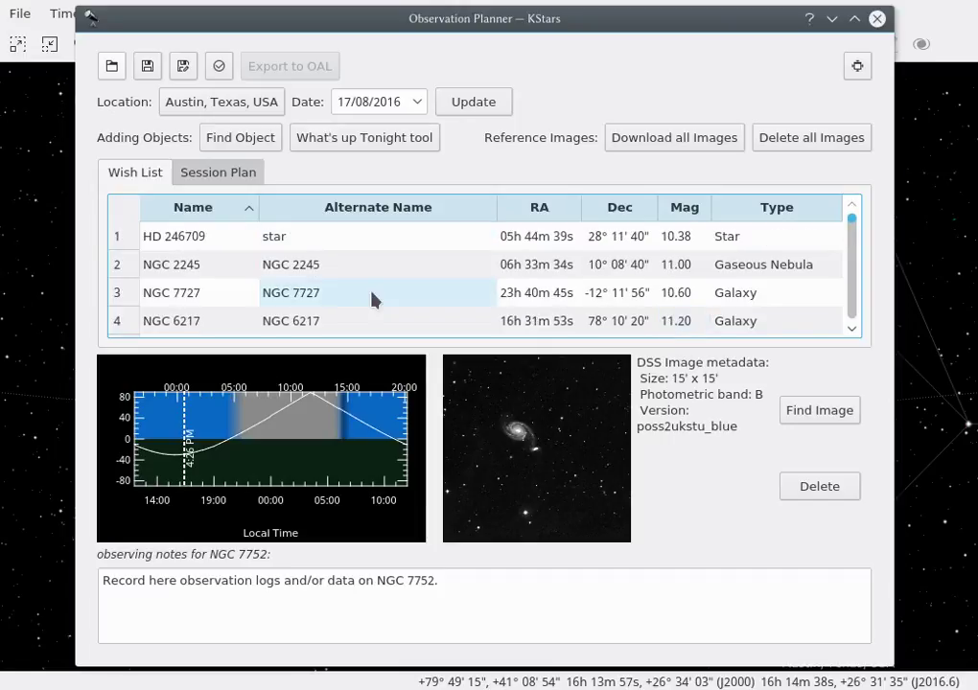
scroll(275, 230, down, 3)
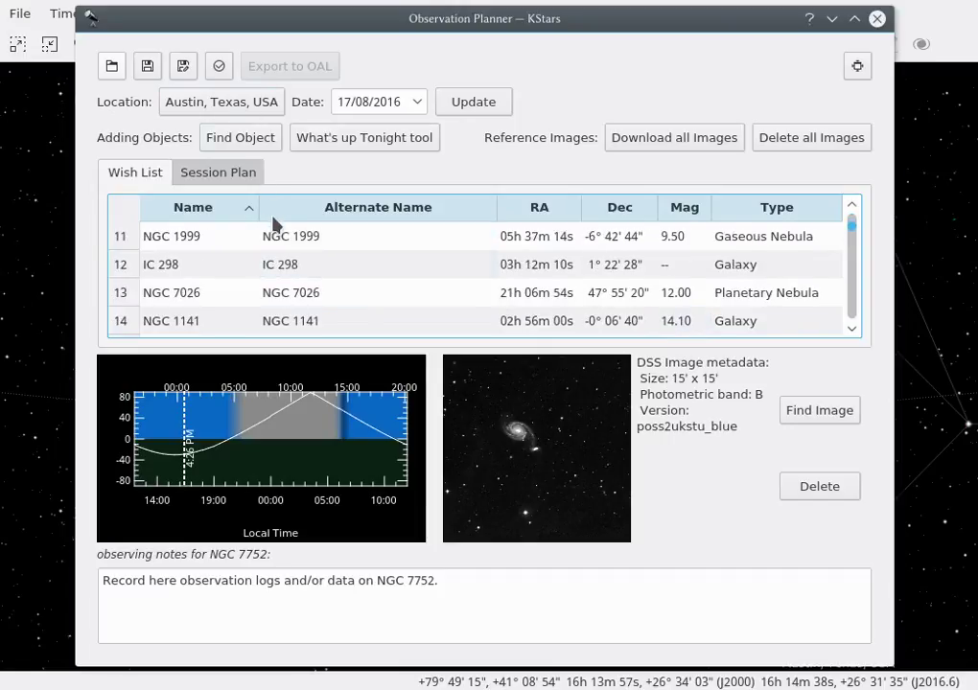
- Find 'Rose Galaxy', add it to the observing list, then switch to the terminal
click(228, 142)
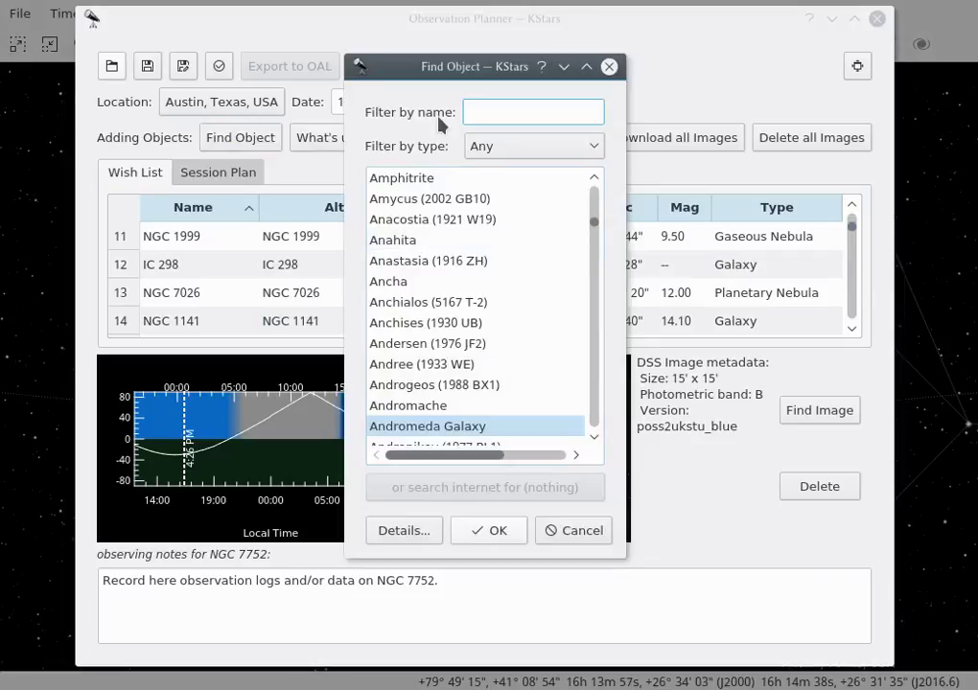
text(Rose Galaxy)
key(Return)
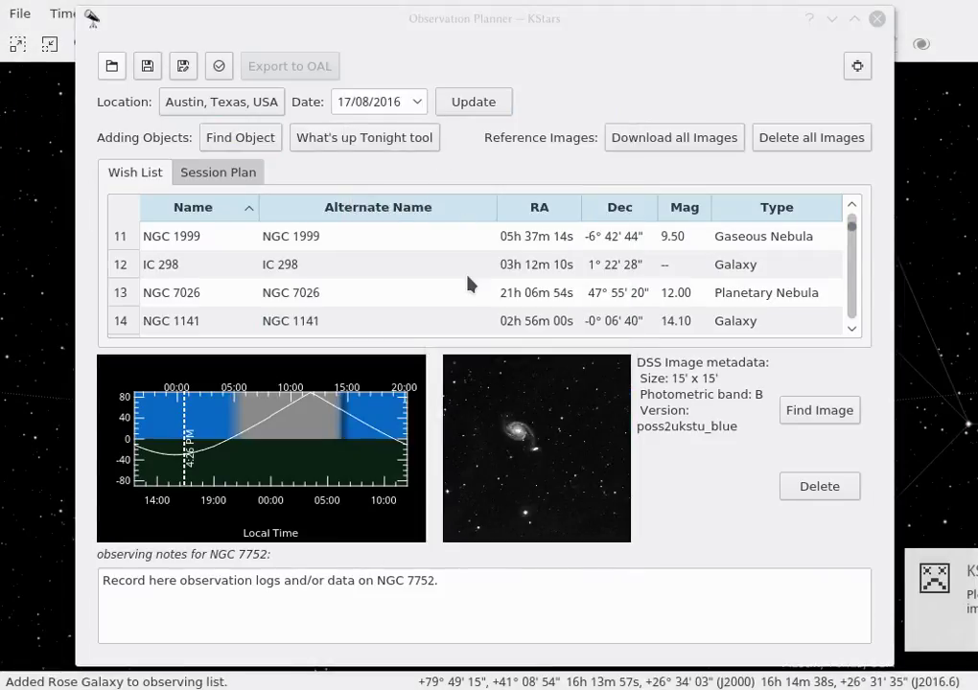
key(alt+Tab)
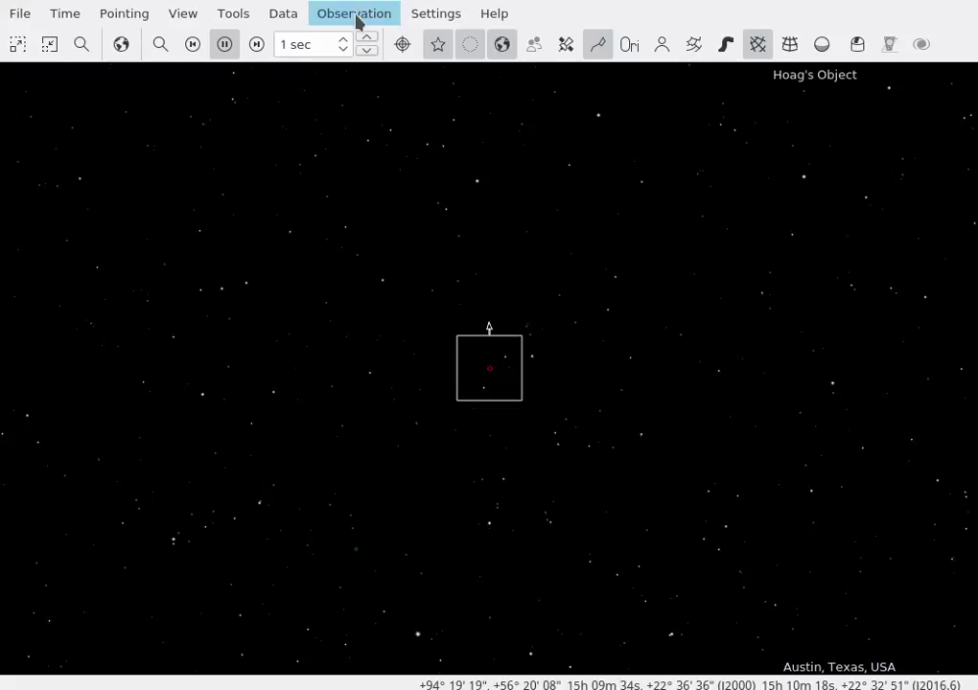
- Open the Observation Planner from the Observation menu
click(384, 17)
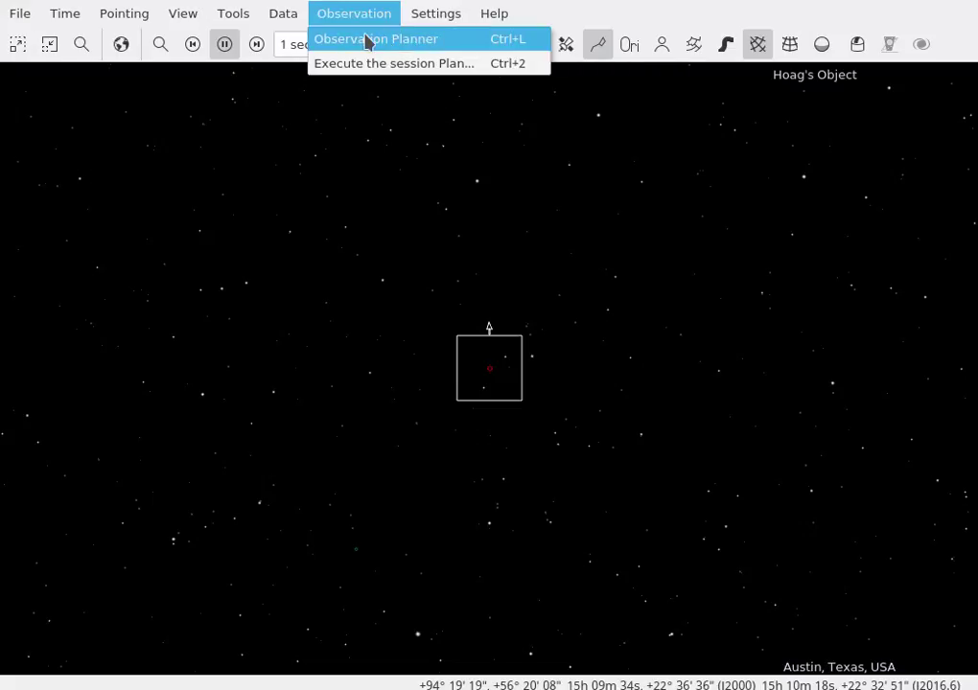
click(457, 41)
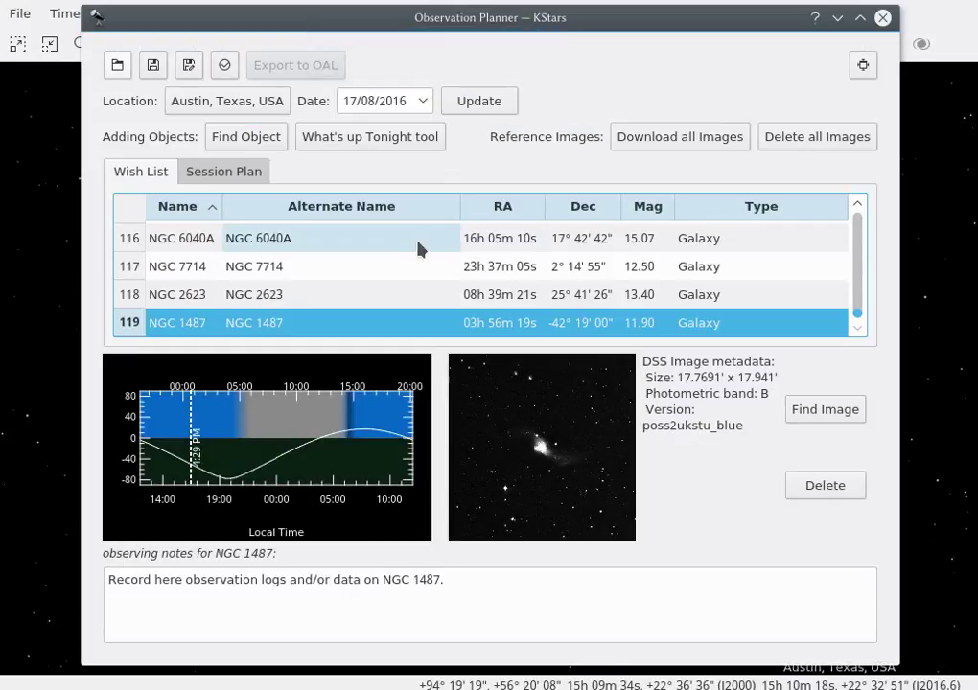
scroll(371, 278, up, 20)
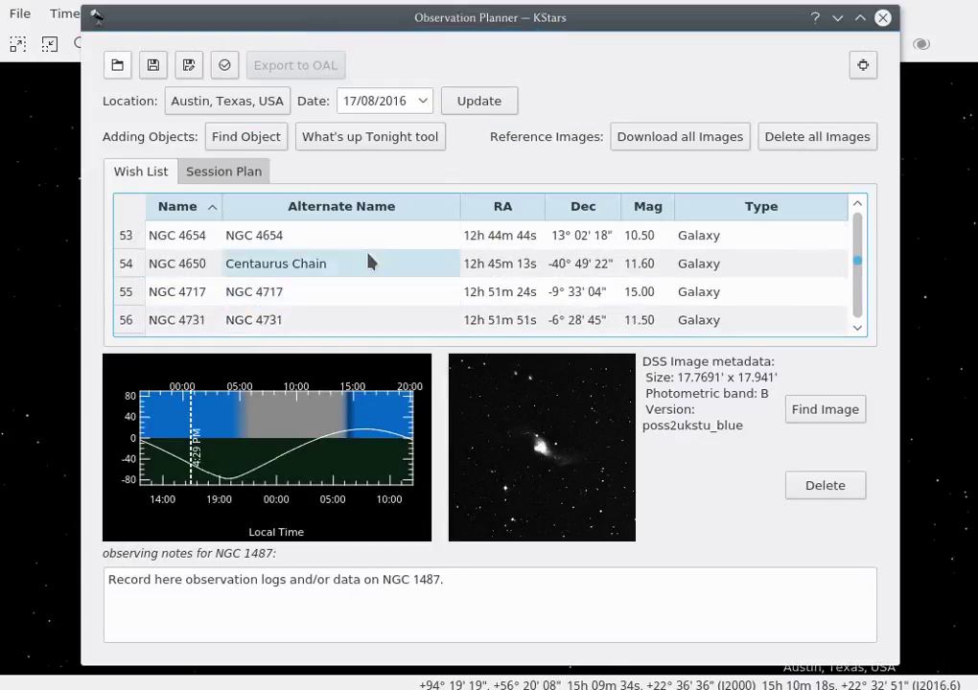
- Review wish-list details for NGC 4654, NGC 4650, NGC 4717 and NGC 5291
click(365, 245)
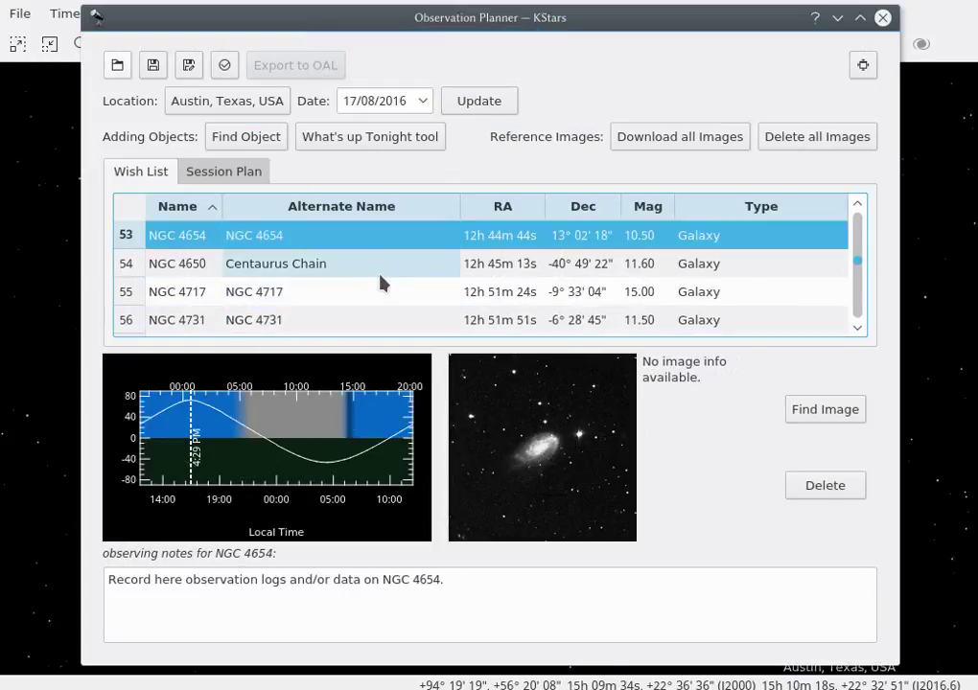
click(381, 281)
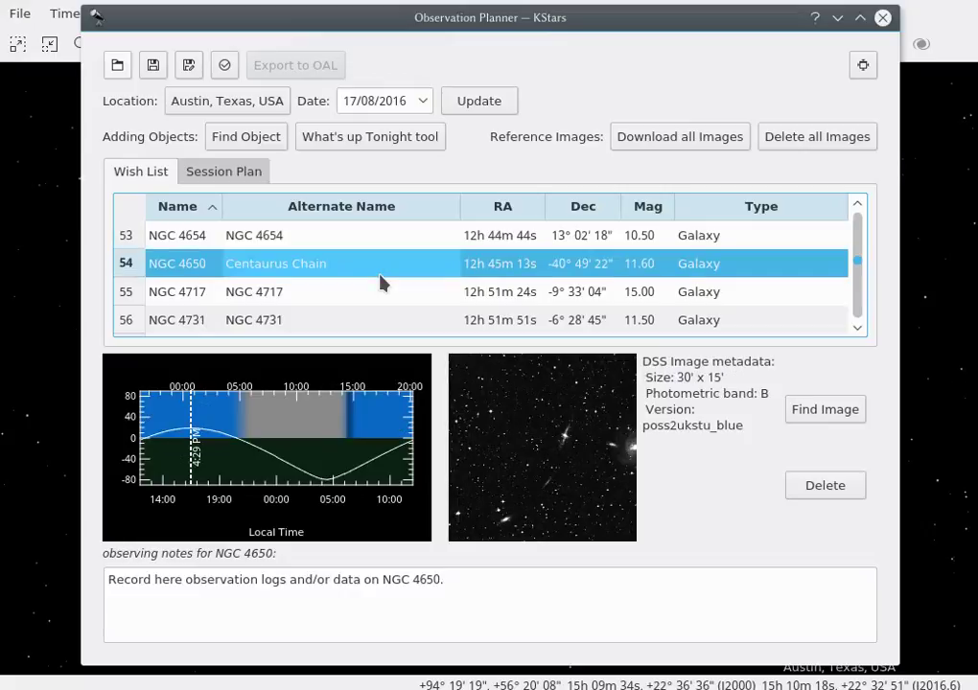
click(376, 293)
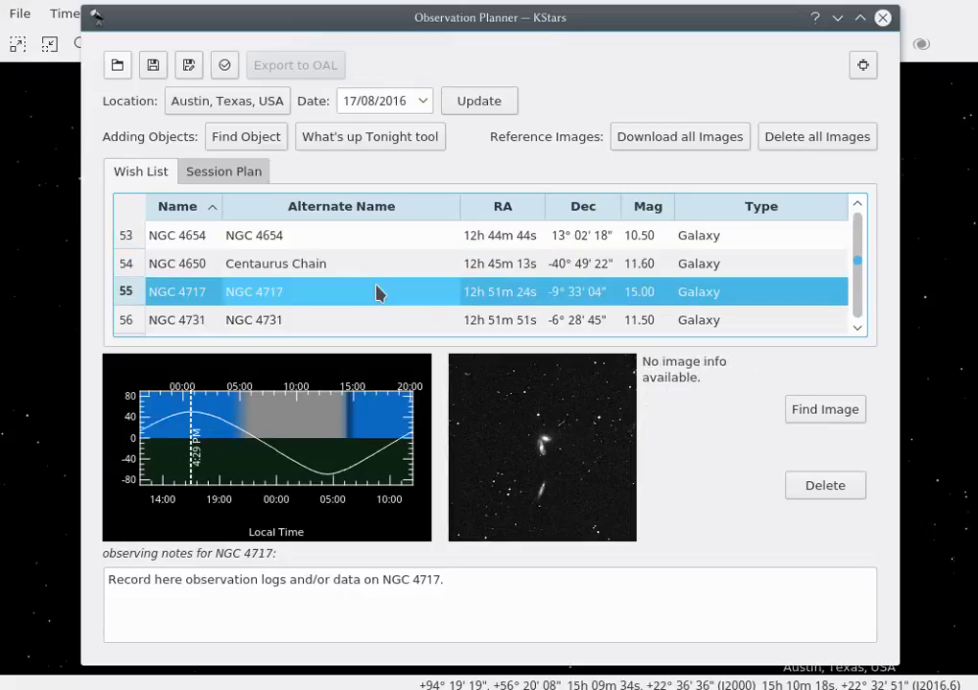
scroll(376, 293, down, 5)
click(377, 293)
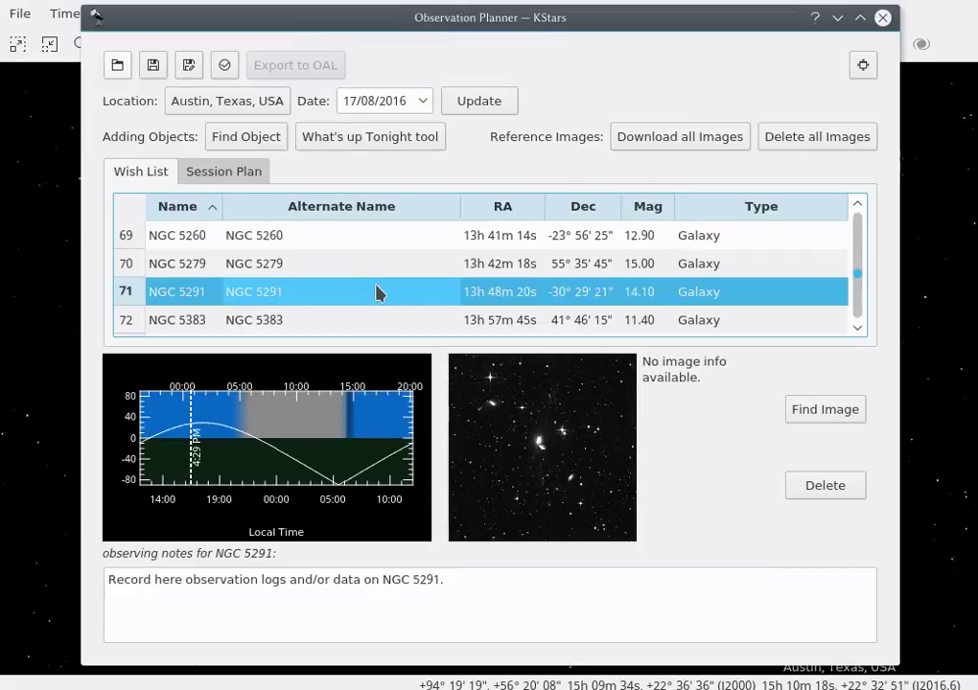
scroll(342, 291, up, 17)
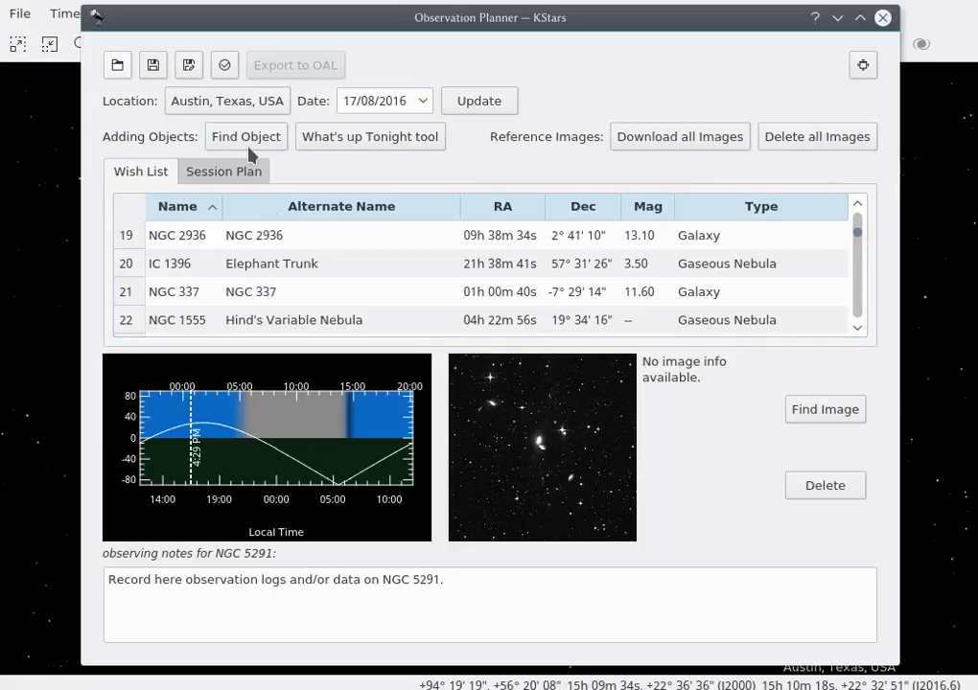
scroll(309, 277, down, 20)
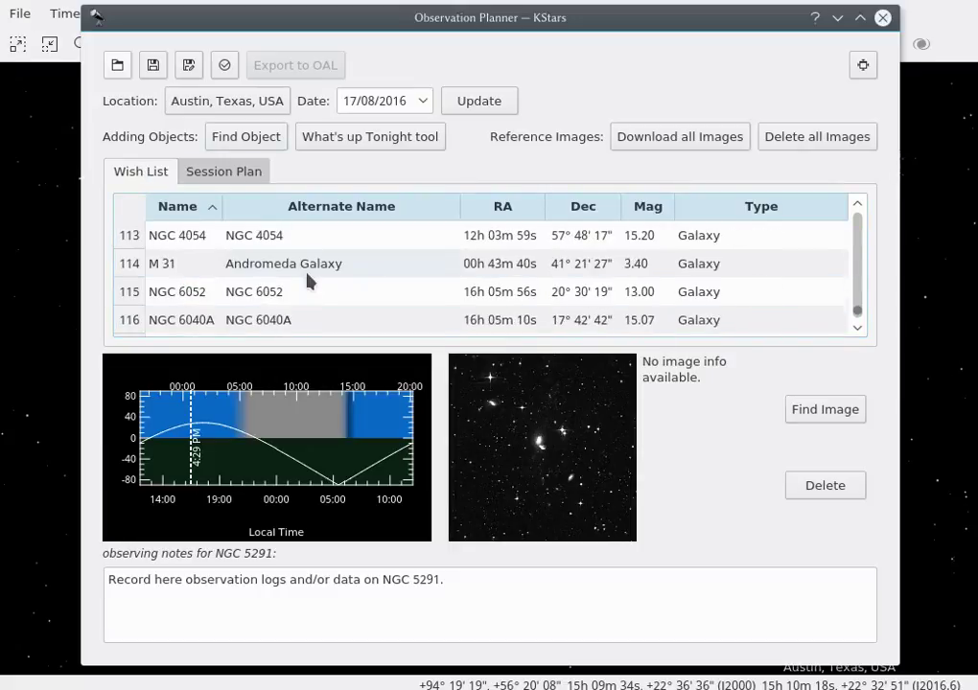
scroll(309, 279, down, 1)
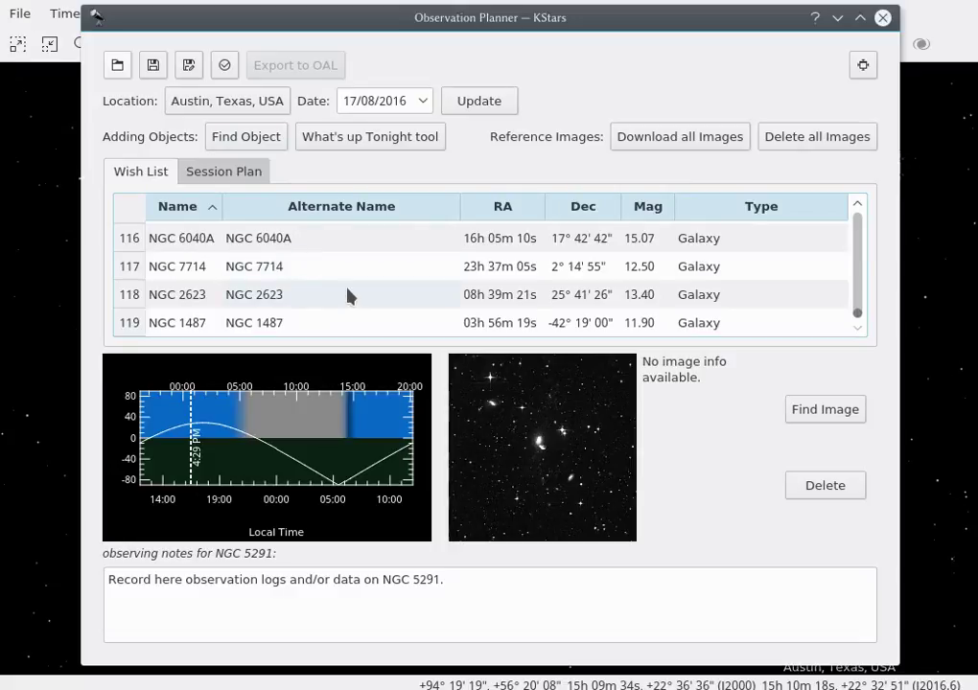
- Find 'Rose Galaxy', add it as entry 120, and show its details (RA 02h 22m 31s)
click(244, 144)
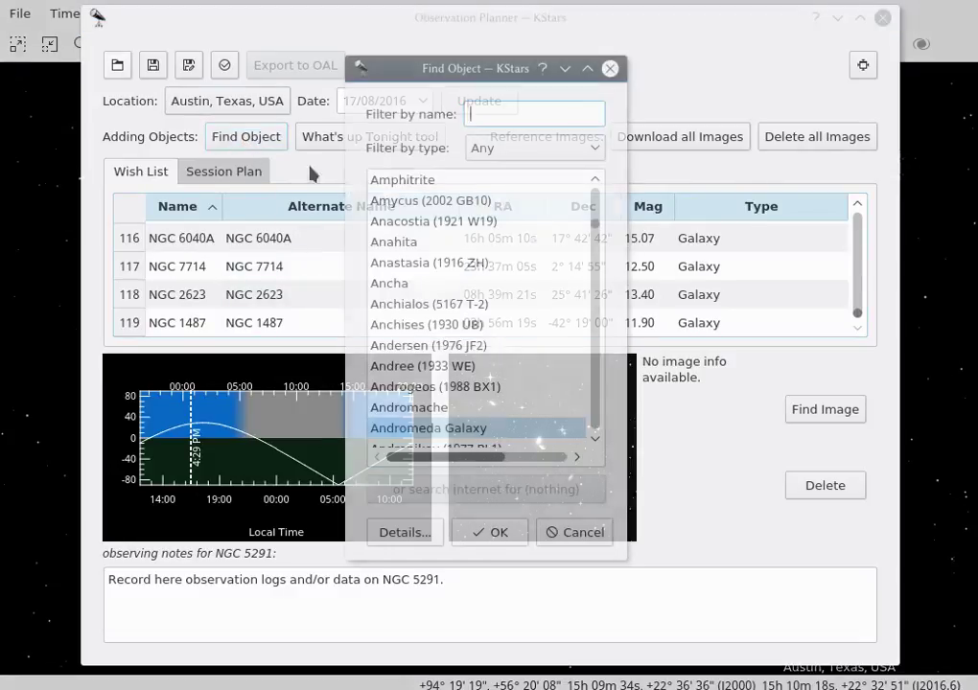
text(Rose Galaxy)
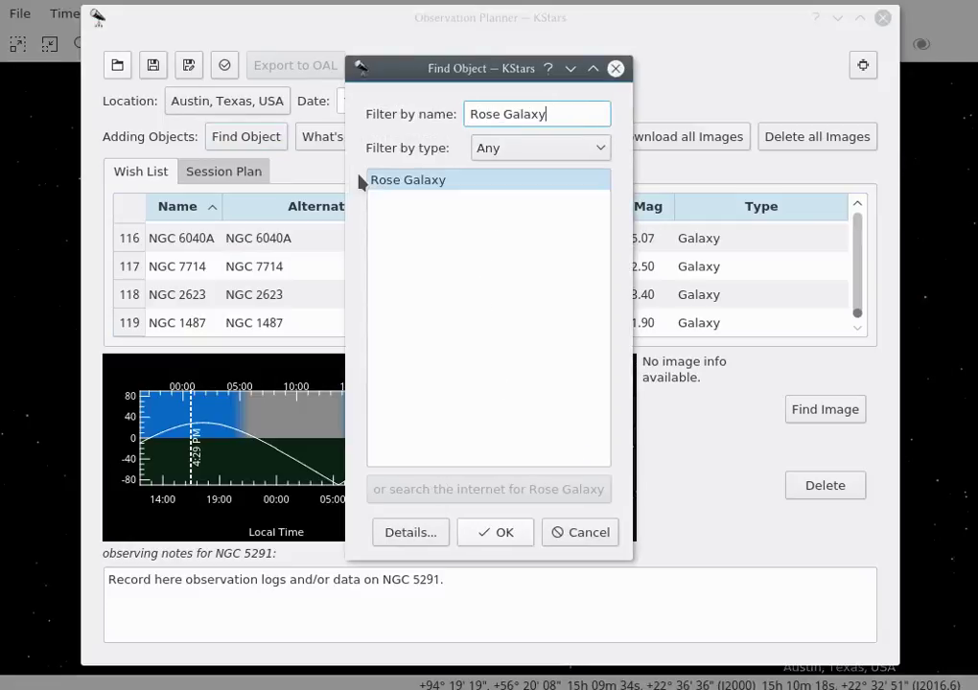
click(496, 534)
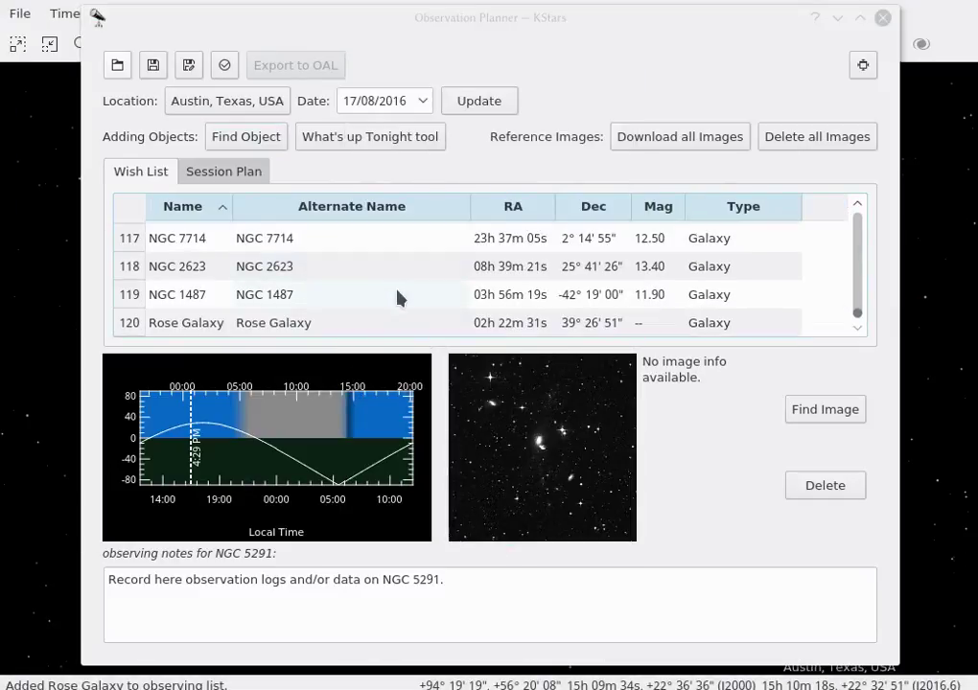
click(405, 323)
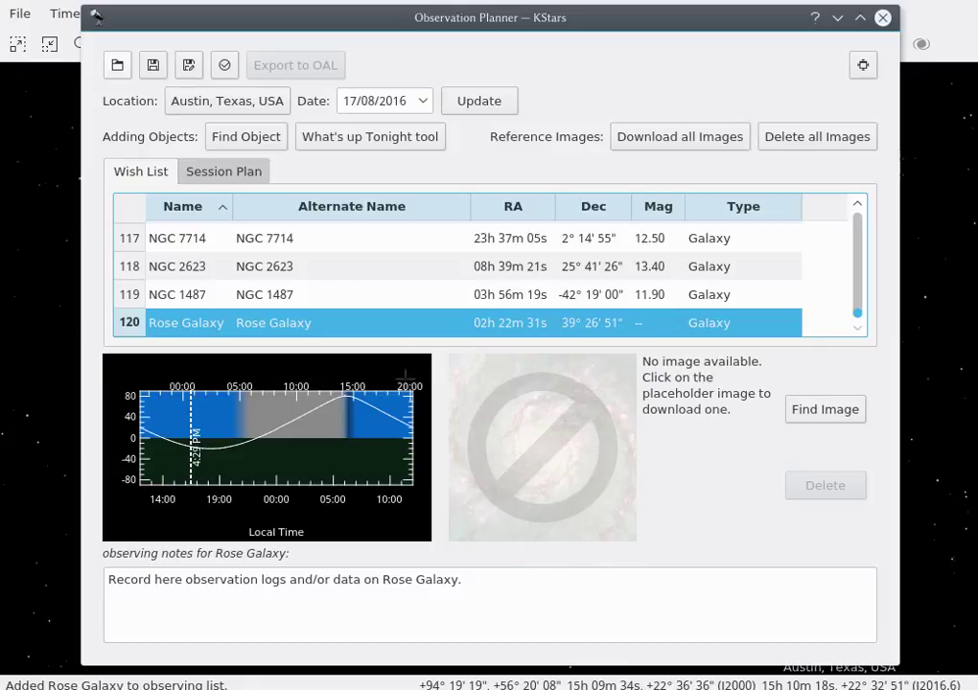
- Fetch Rose Galaxy's DSS image, enlarge it to full size, then close the viewer
click(519, 442)
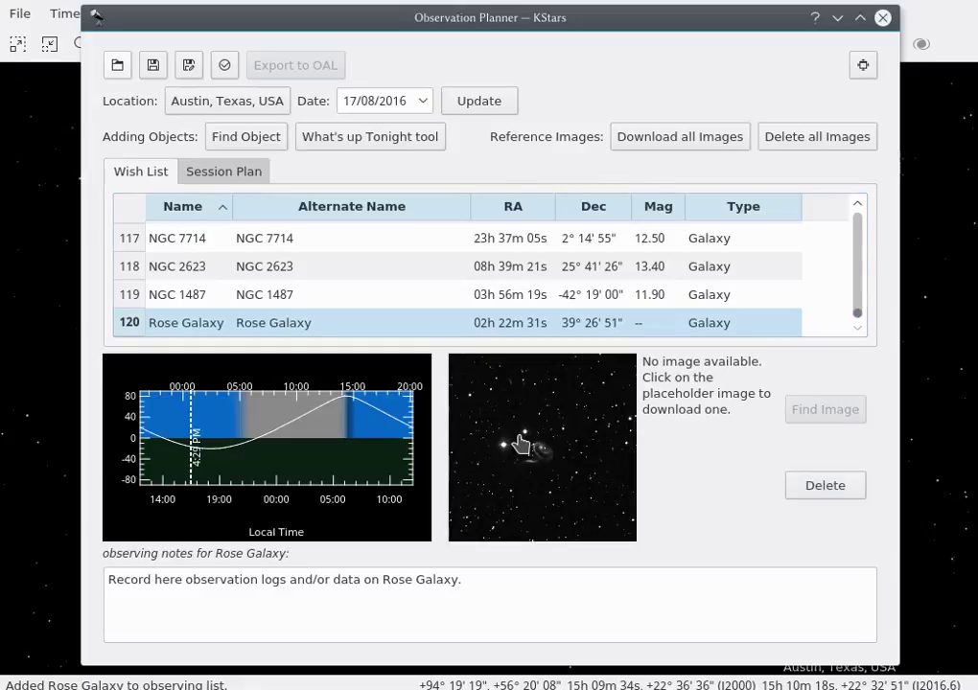
click(589, 458)
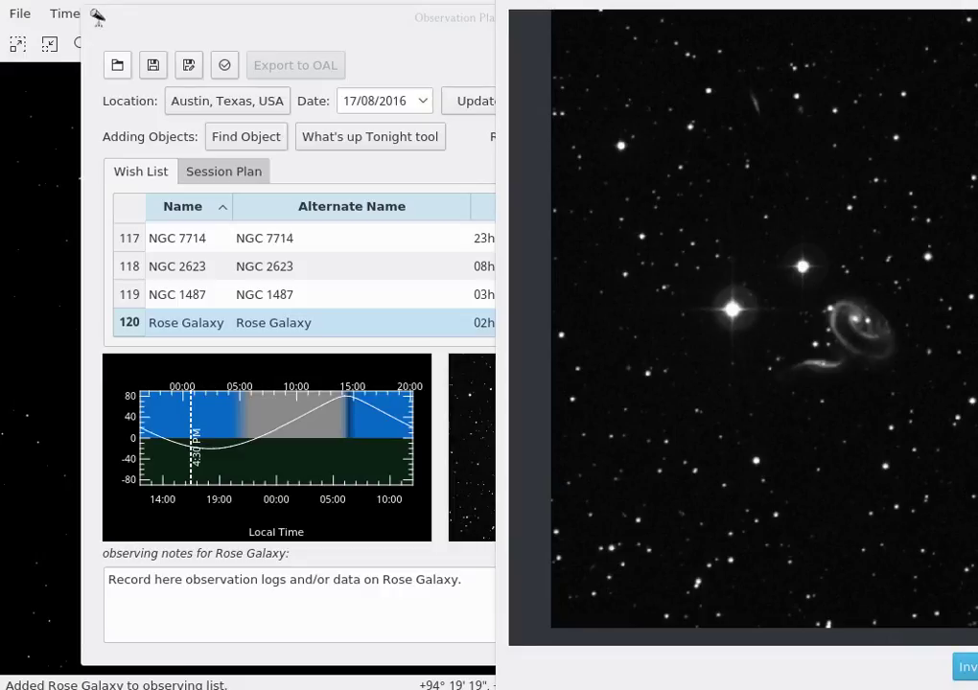
key(Escape)
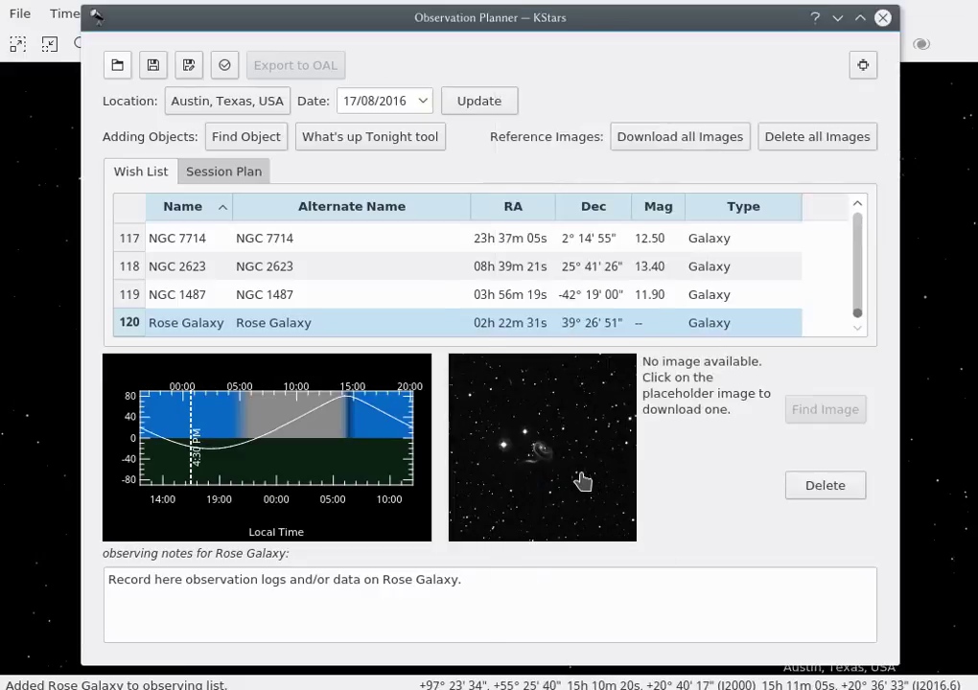
- Reselect Rose Galaxy and mark its altitude chart at 5:27 AM, then 6:02 AM (84.60°)
click(484, 299)
key(Down)
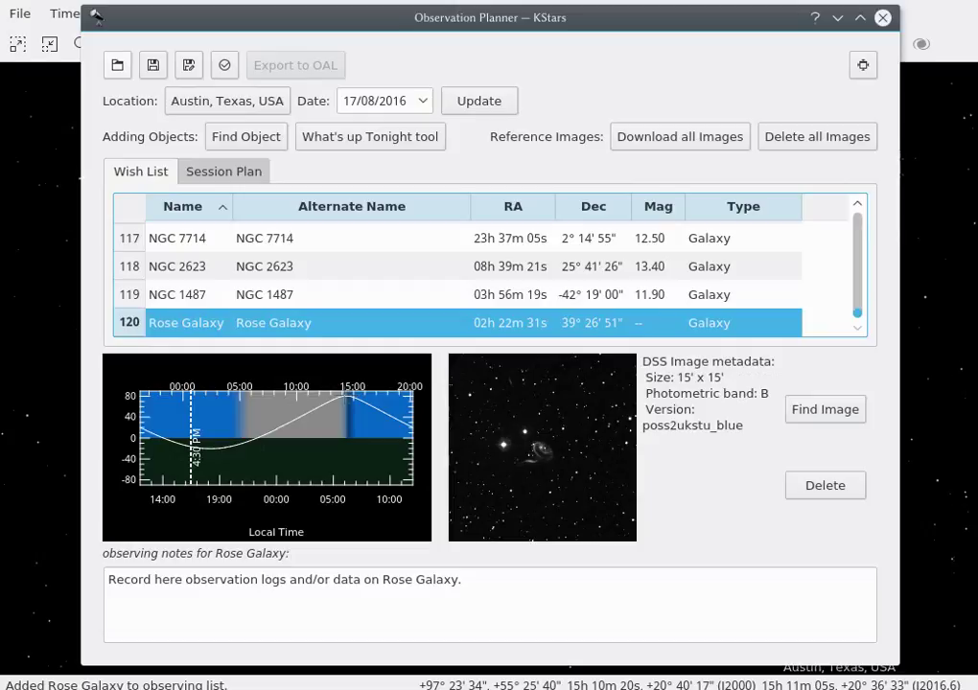
click(340, 422)
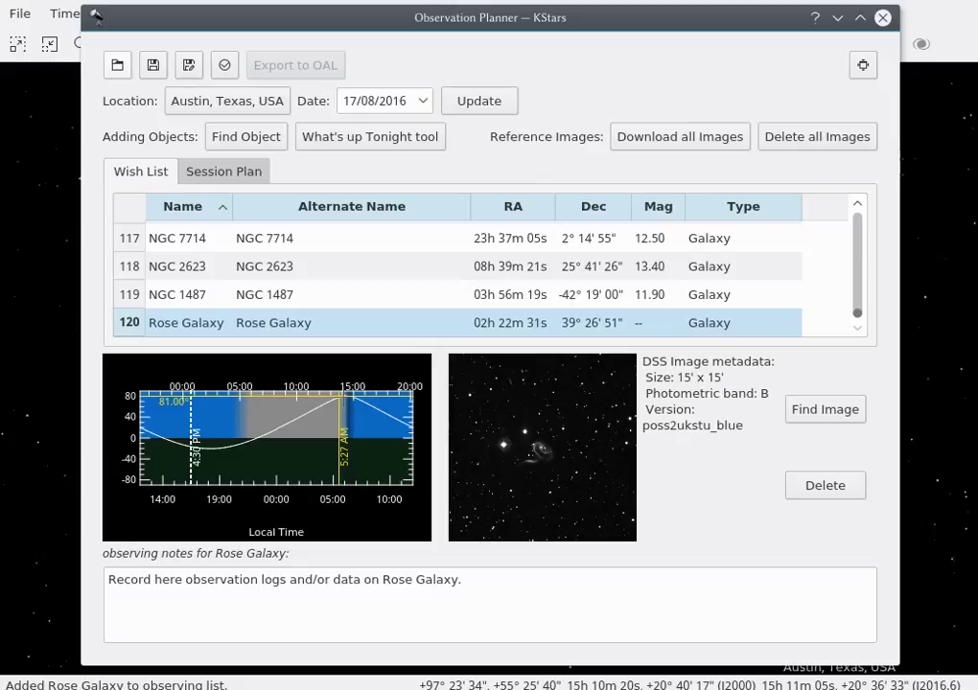
click(346, 411)
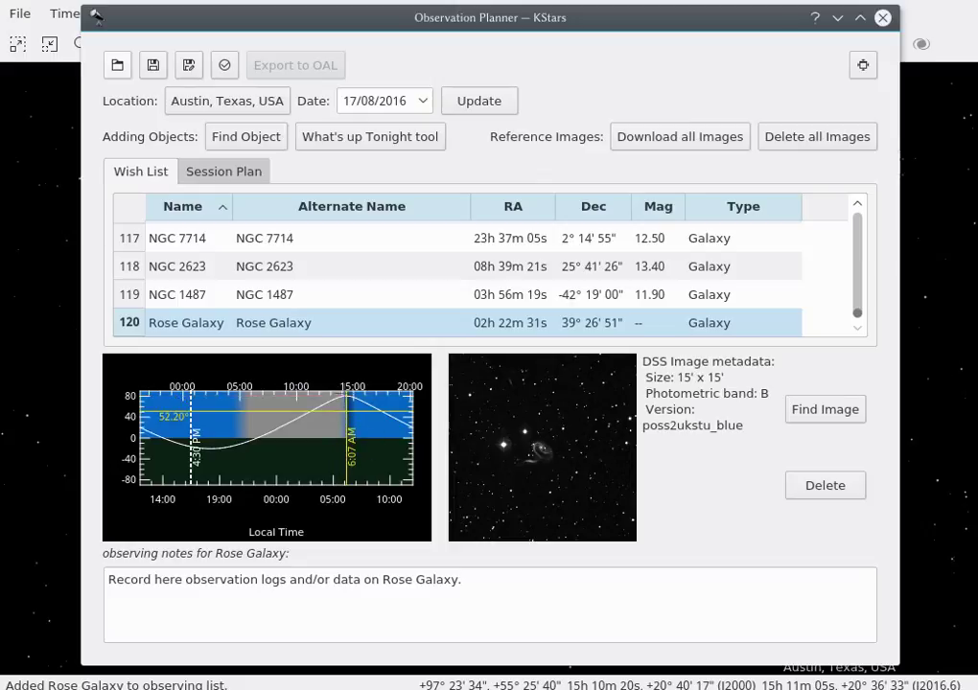
click(345, 393)
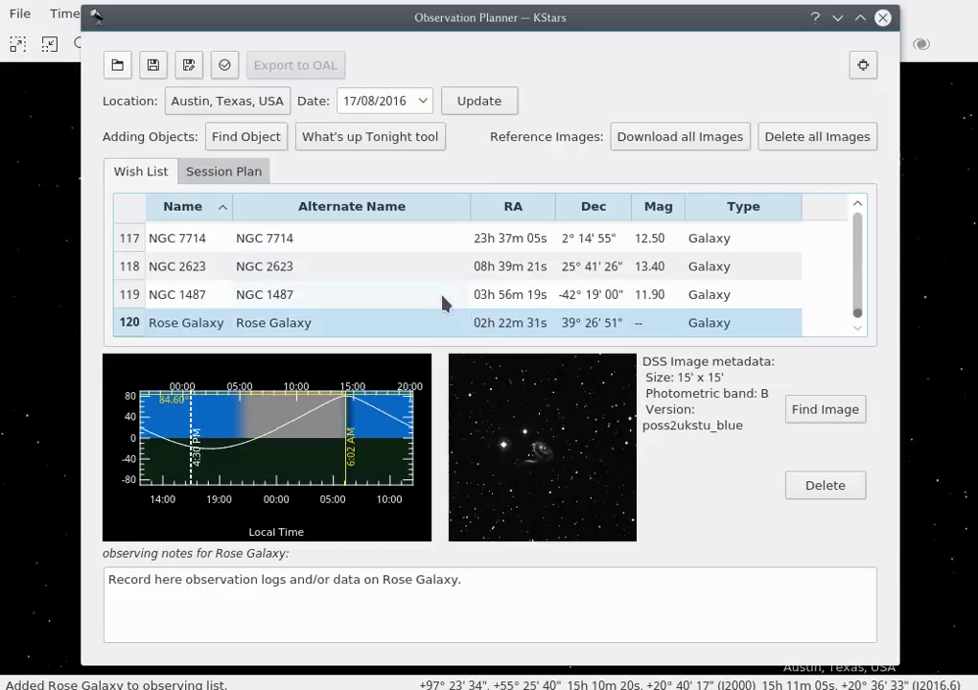
- Select NGC 2610 and download its DSS sky image
scroll(442, 303, up, 5)
click(411, 275)
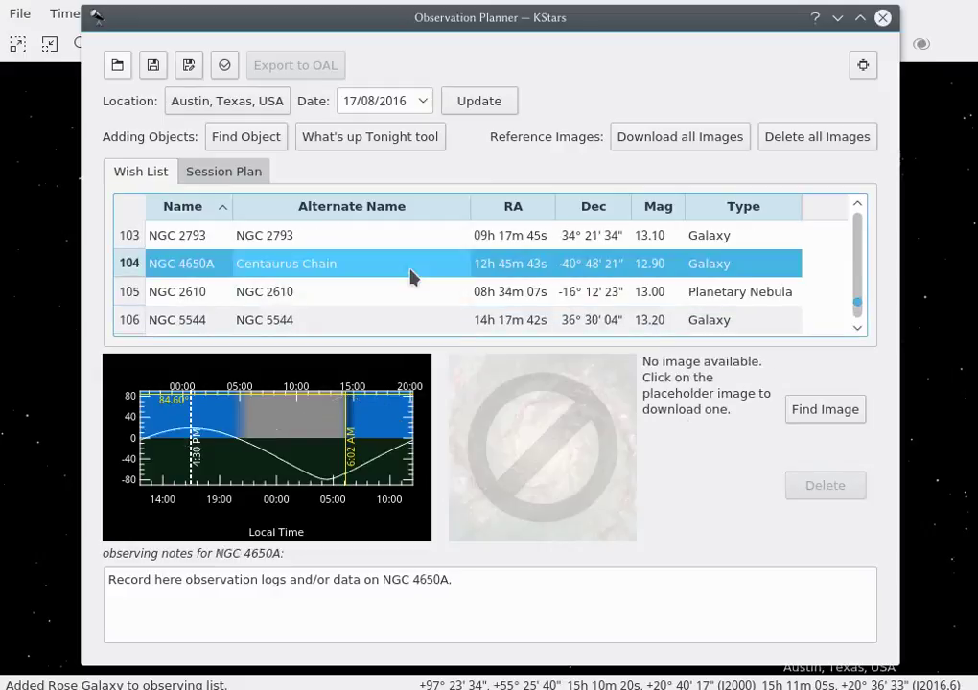
click(300, 293)
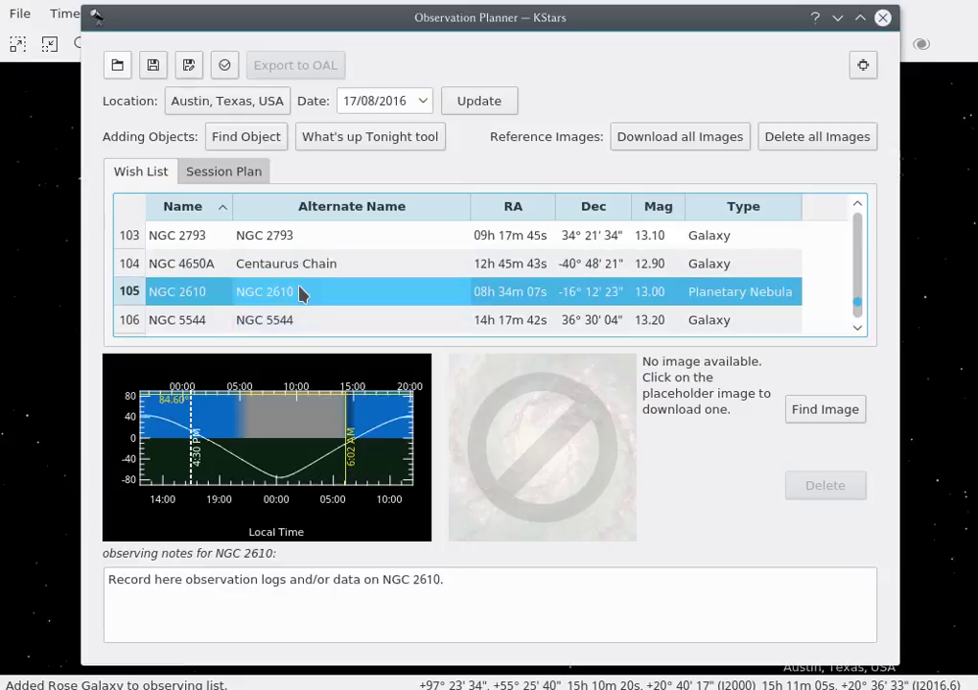
click(534, 418)
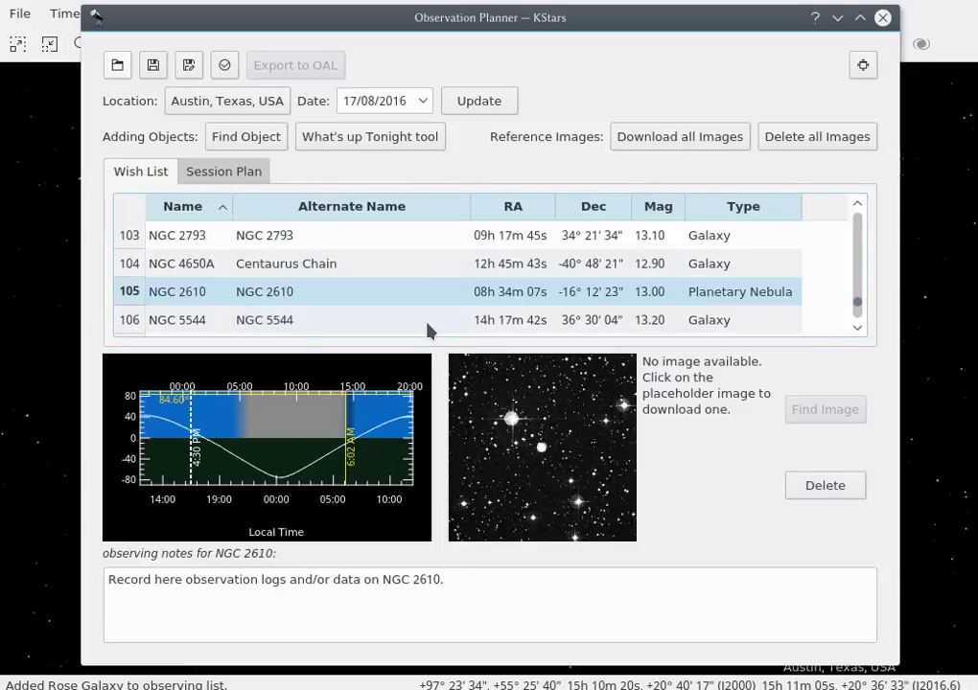
scroll(421, 299, down, 5)
scroll(421, 299, up, 20)
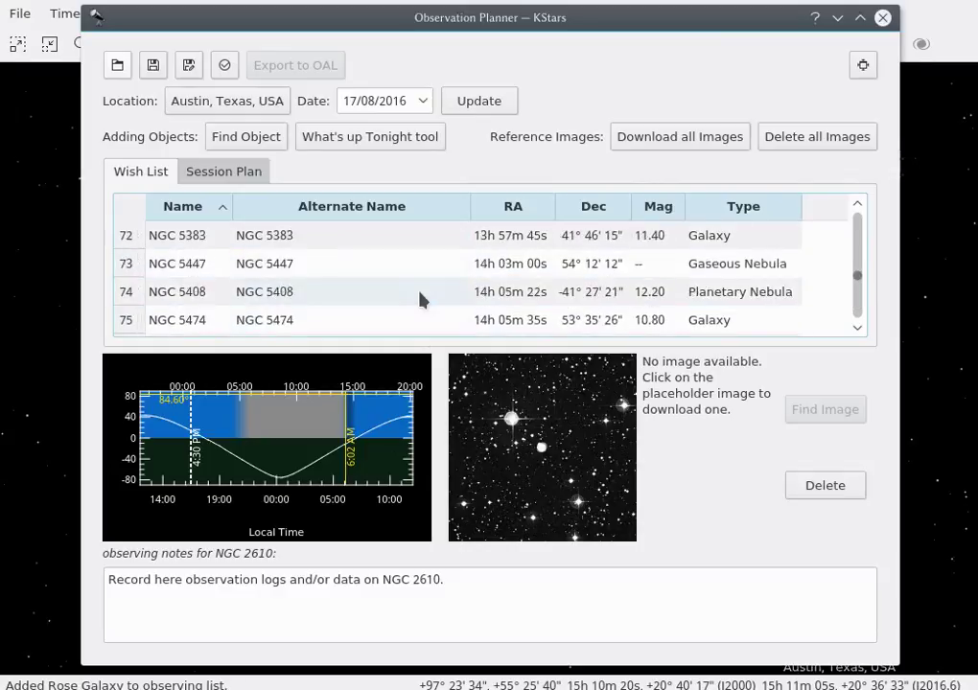
- Sort the wish list by RA and browse IC 1454, NGC 7026 and IC 1396's 11:55 PM altitude
click(535, 211)
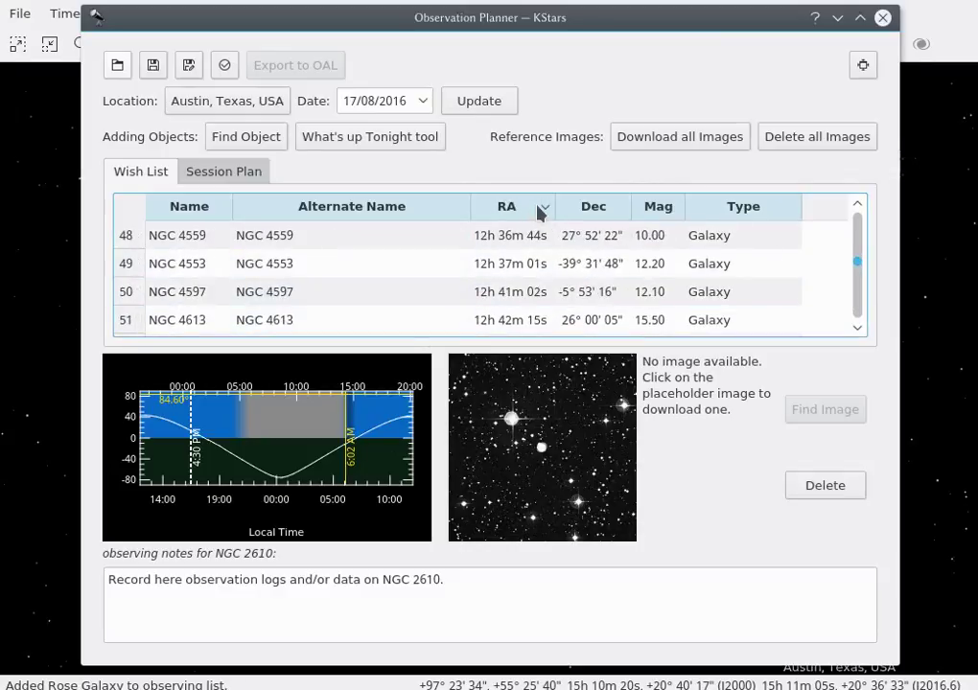
scroll(534, 291, down, 20)
scroll(534, 292, down, 10)
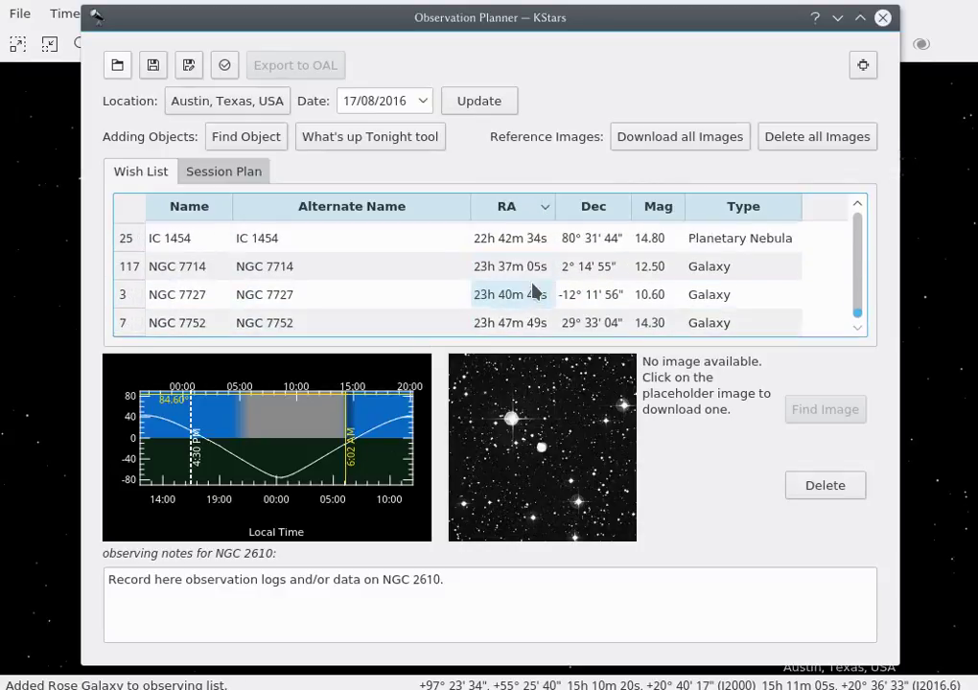
click(490, 249)
key(Up)
key(Up)
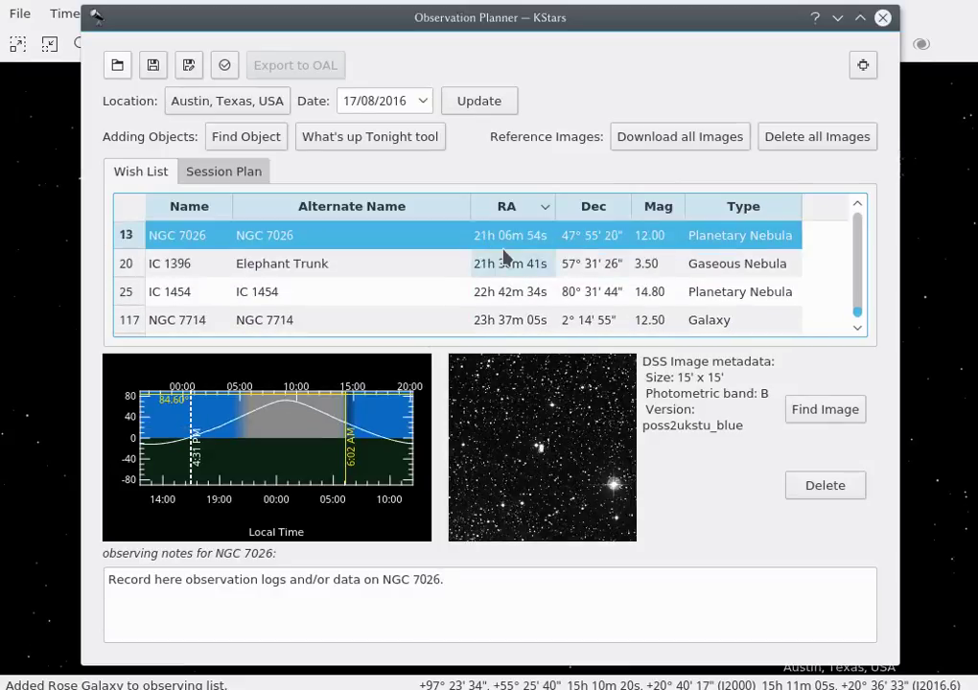
click(510, 275)
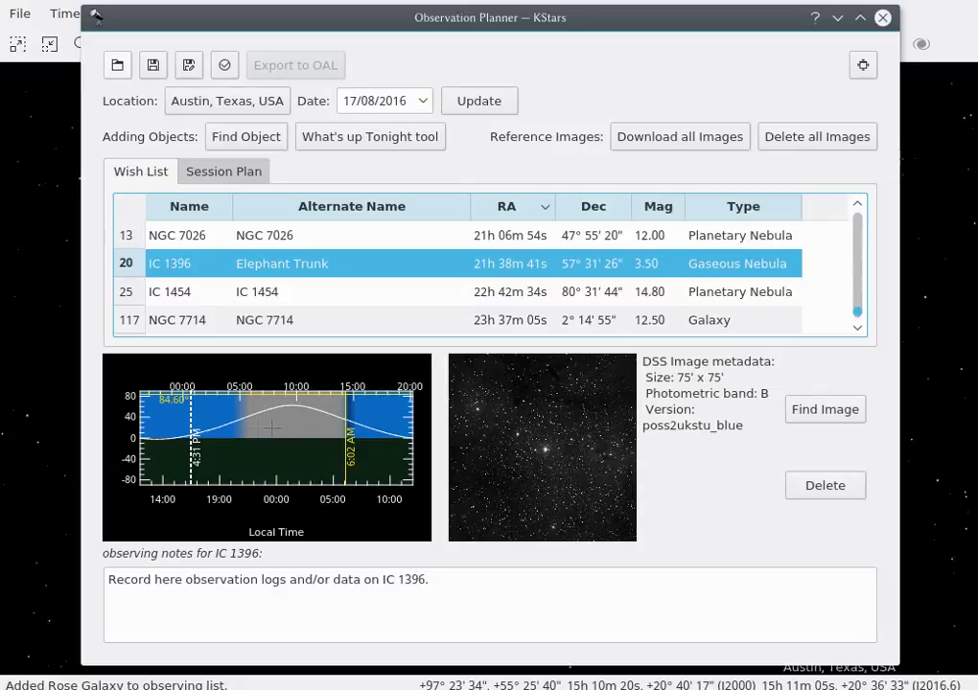
click(276, 416)
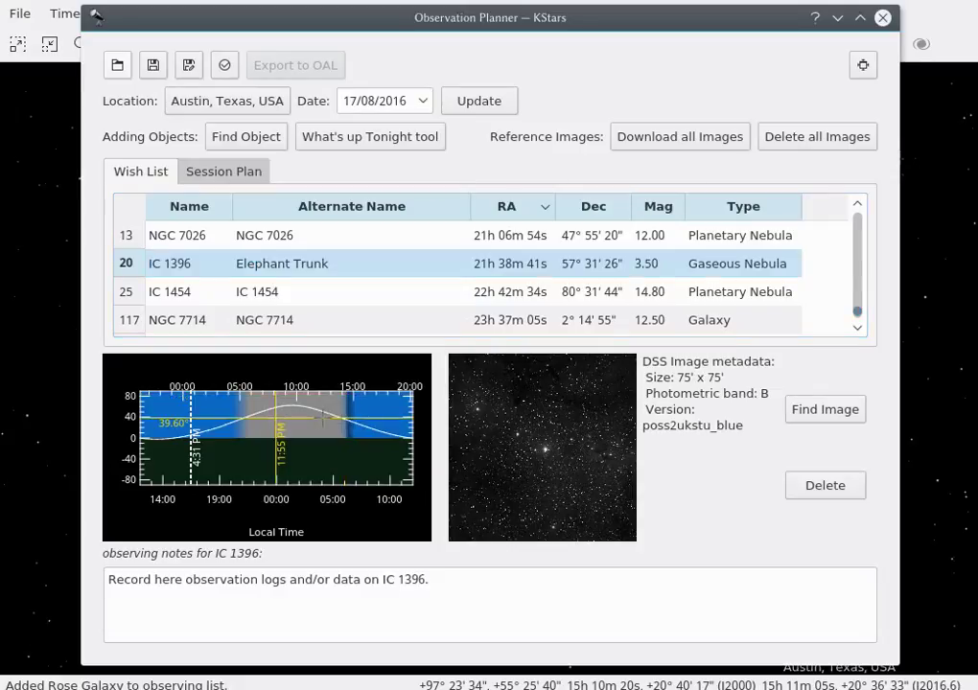
click(323, 238)
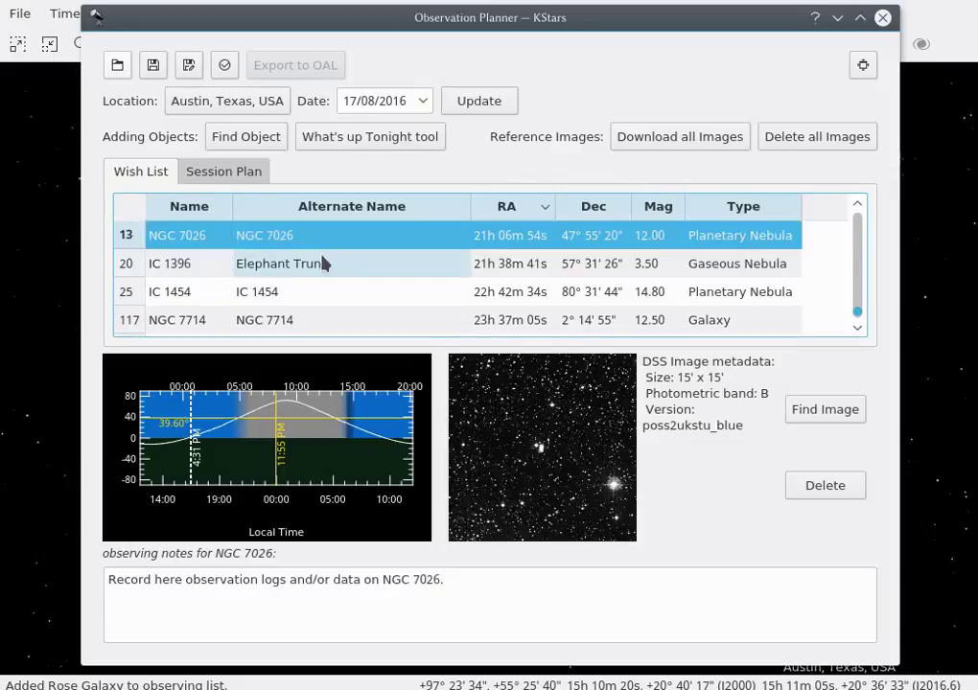
key(Down)
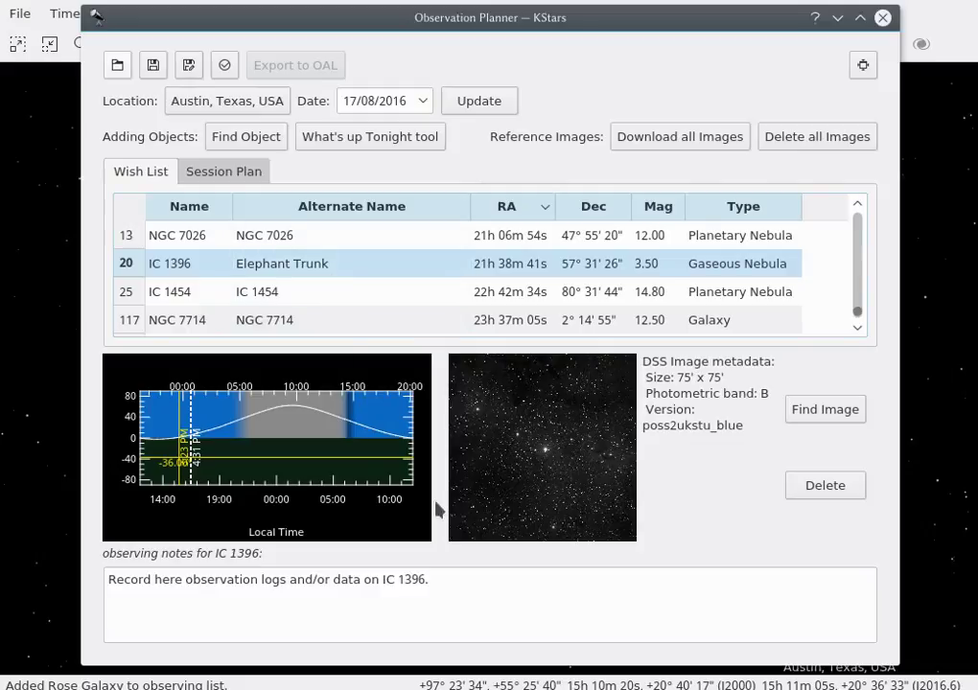
- Dismiss Elephant Trunk's context menu, then select NGC 7008, the Fetus Nebula
right_click(289, 271)
click(266, 281)
key(Up)
key(Up)
key(Up)
key(Up)
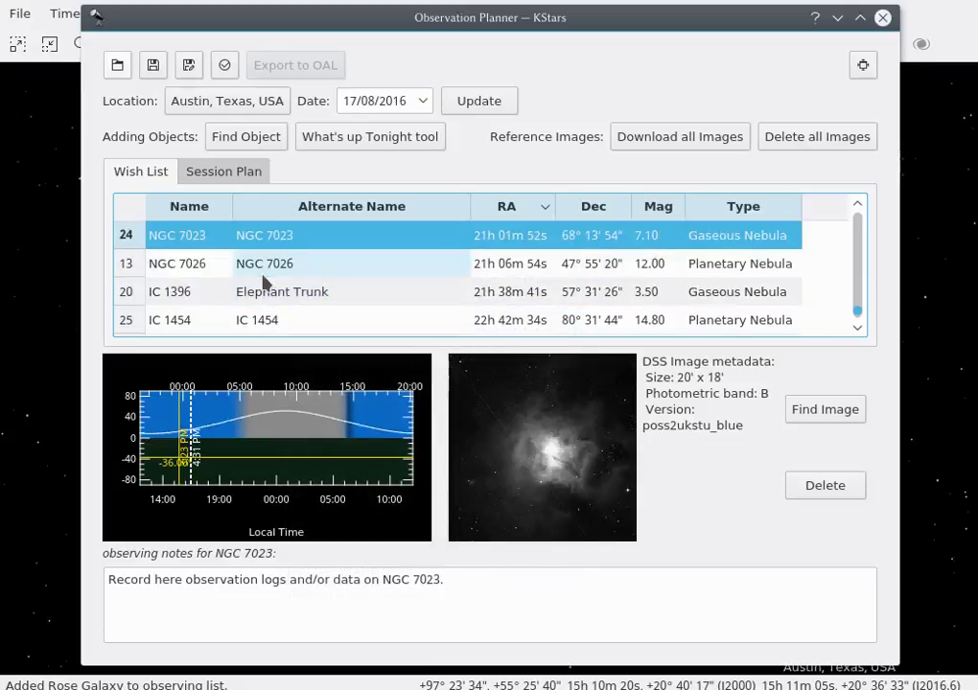
key(Down)
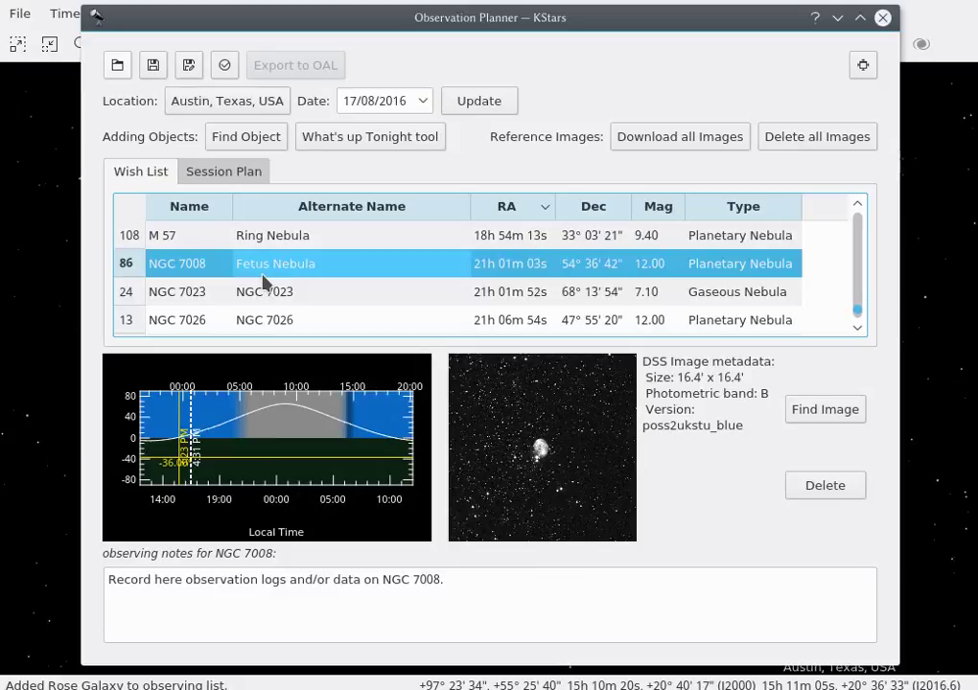
- Add NGC 7008 and NGC 7023 to the session plan
key(Up)
key(Down)
right_click(277, 264)
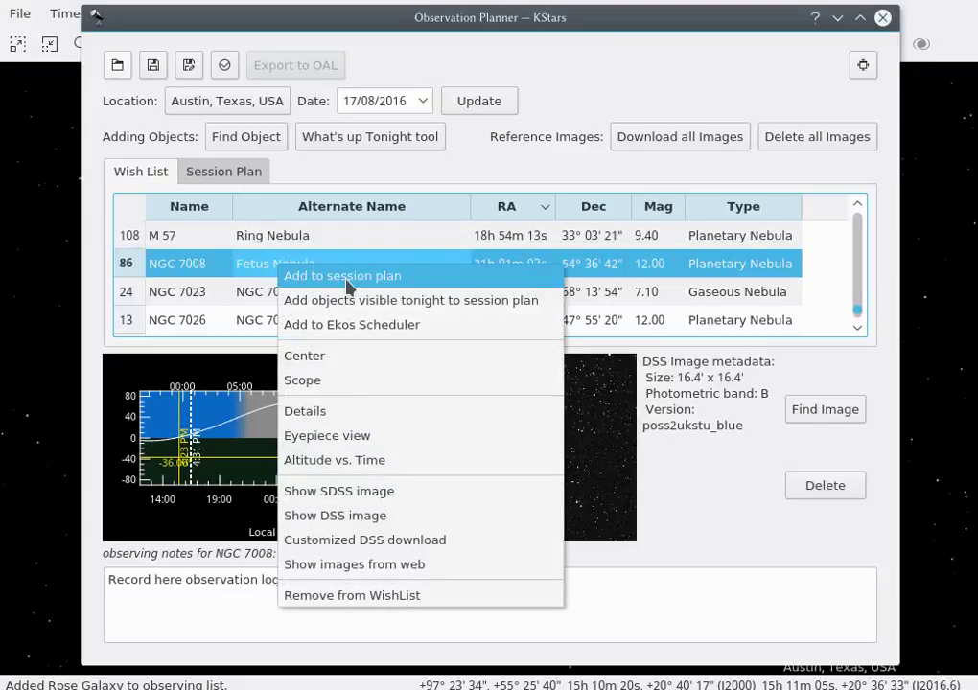
click(346, 281)
click(349, 292)
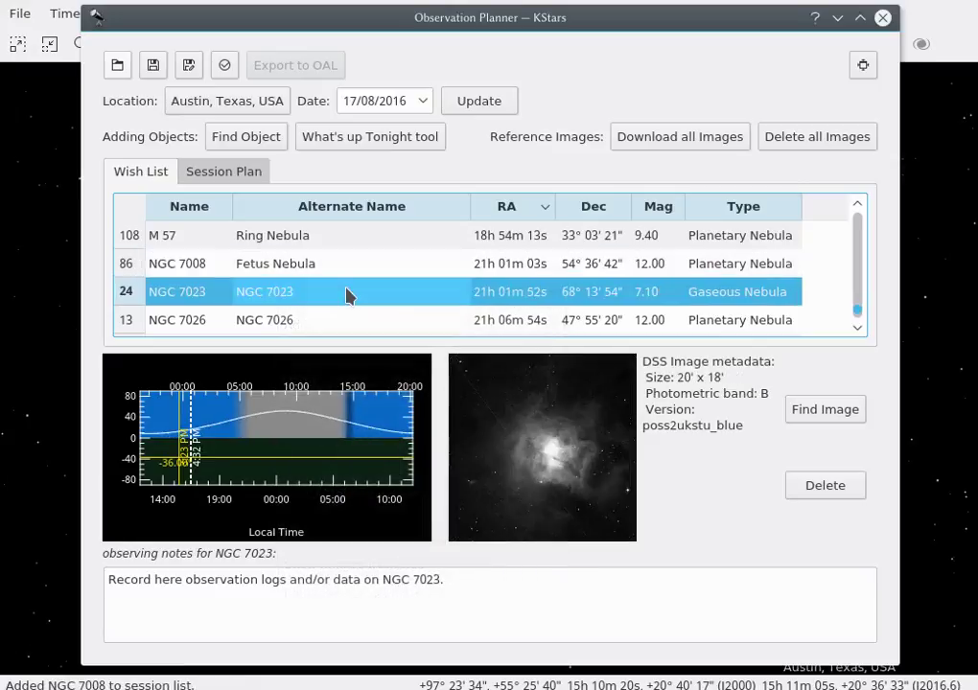
right_click(348, 290)
click(383, 301)
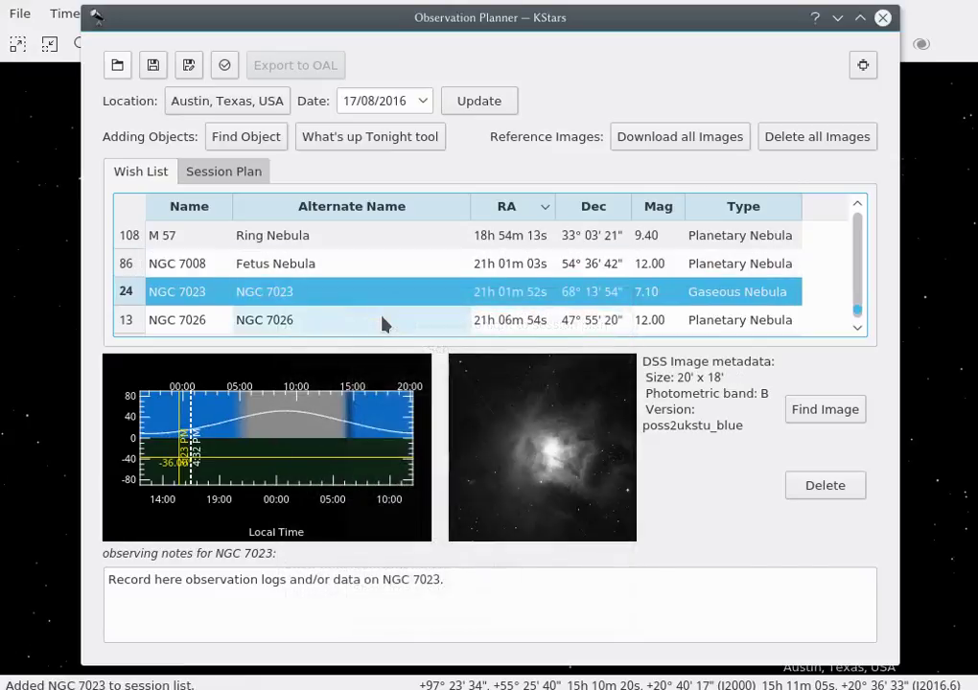
- Add IC 1454 and NGC 7727 to the session plan
click(383, 320)
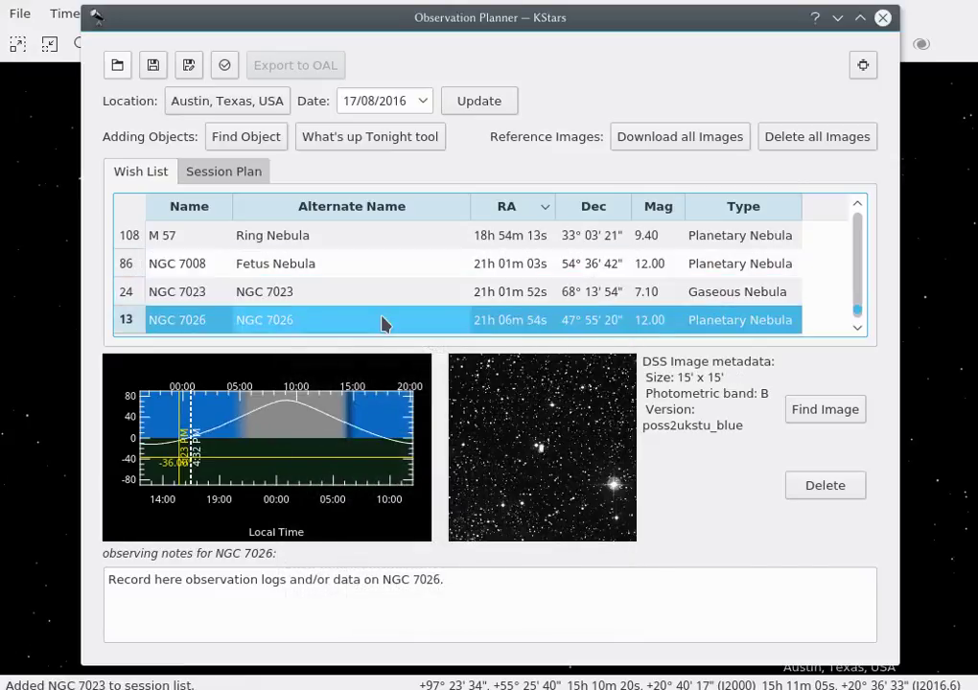
key(Down)
key(Down)
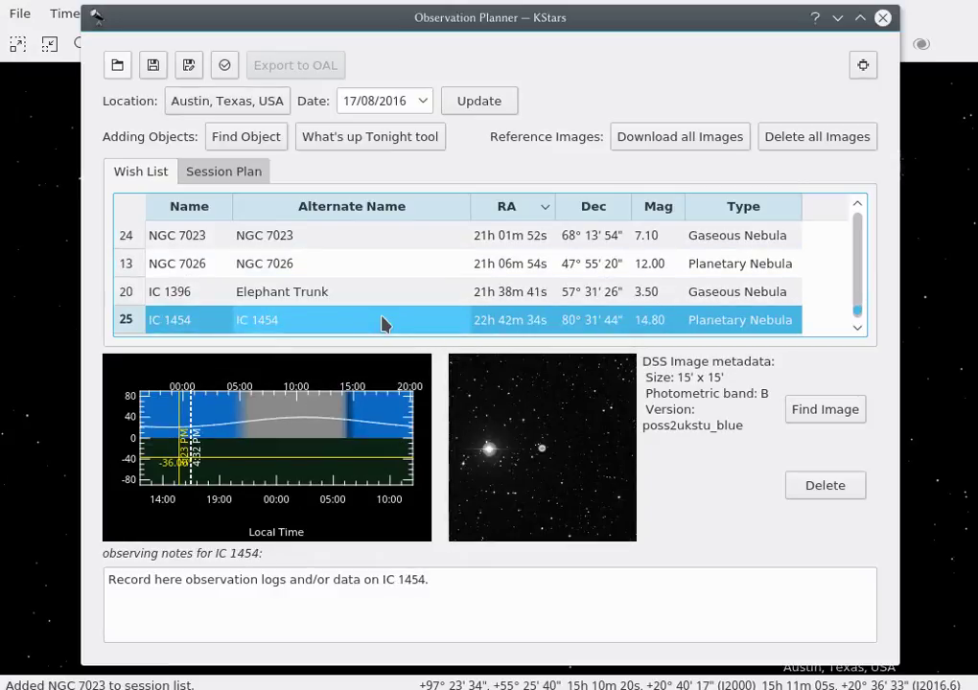
right_click(381, 319)
click(422, 329)
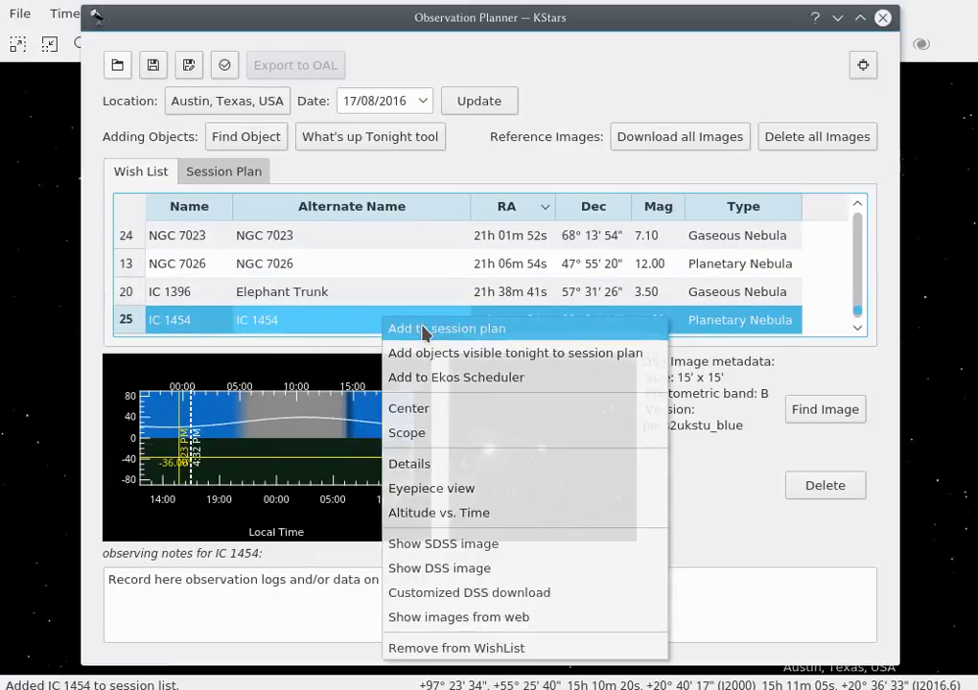
scroll(355, 275, down, 1)
click(356, 296)
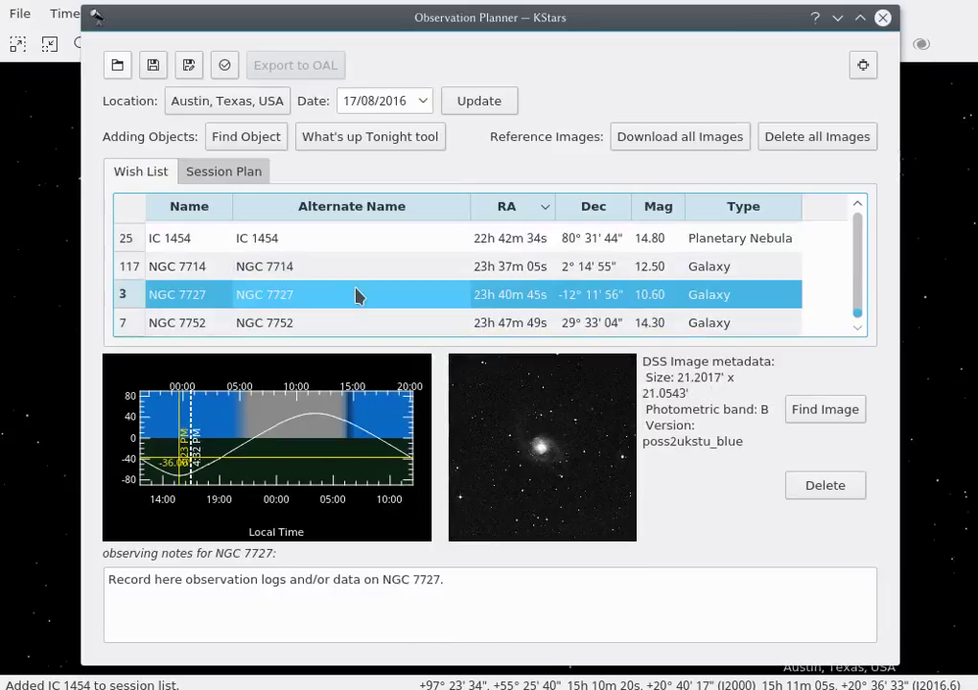
right_click(357, 292)
click(376, 301)
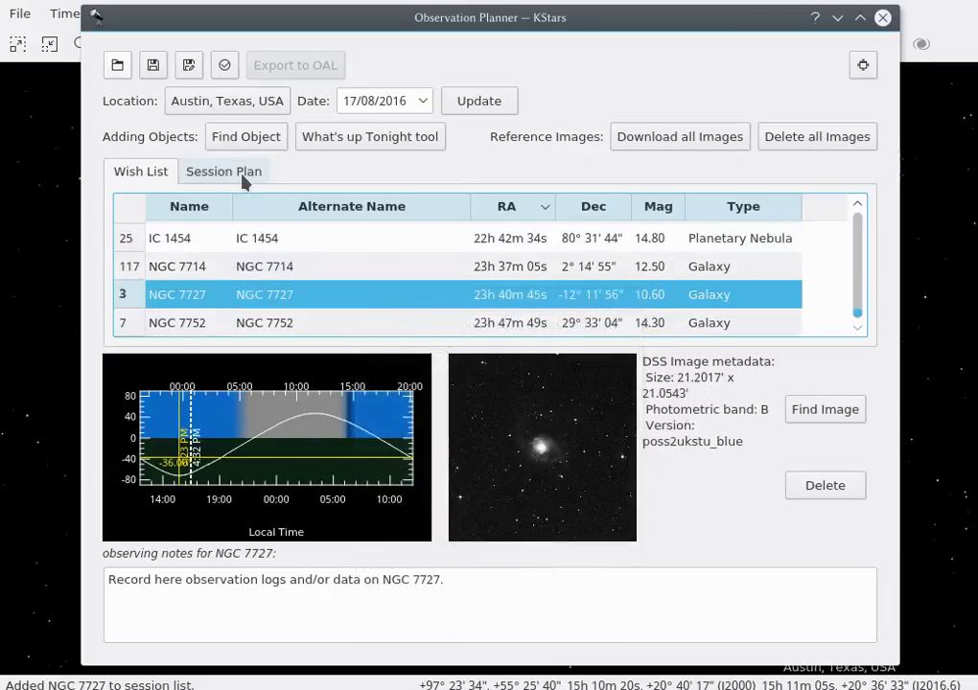
- Switch to the Session Plan and step through NGC 7008, NGC 7023 and IC 1454
click(244, 178)
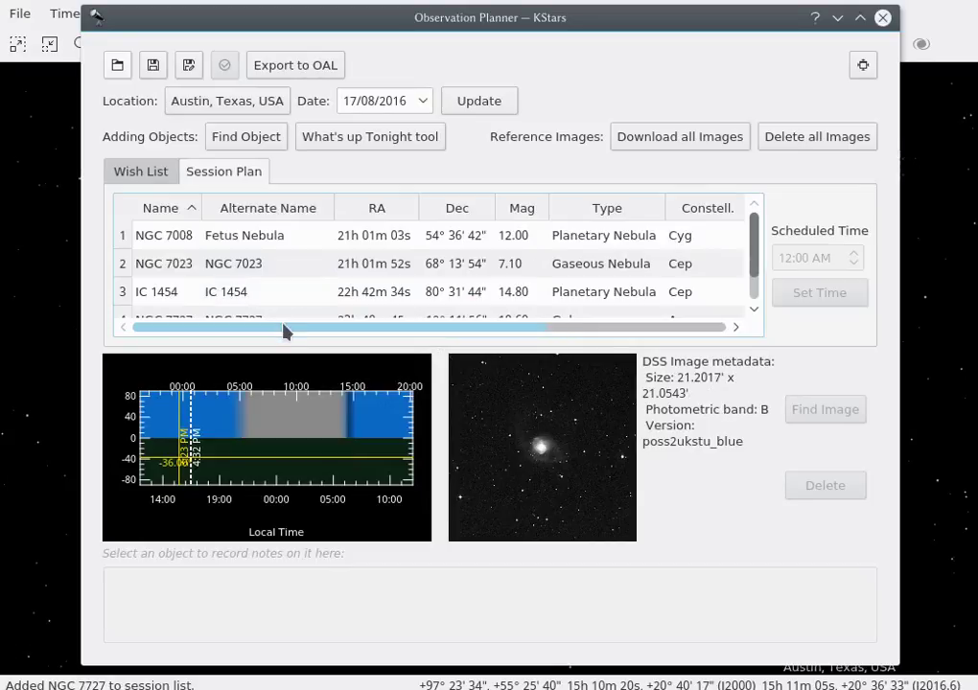
click(140, 173)
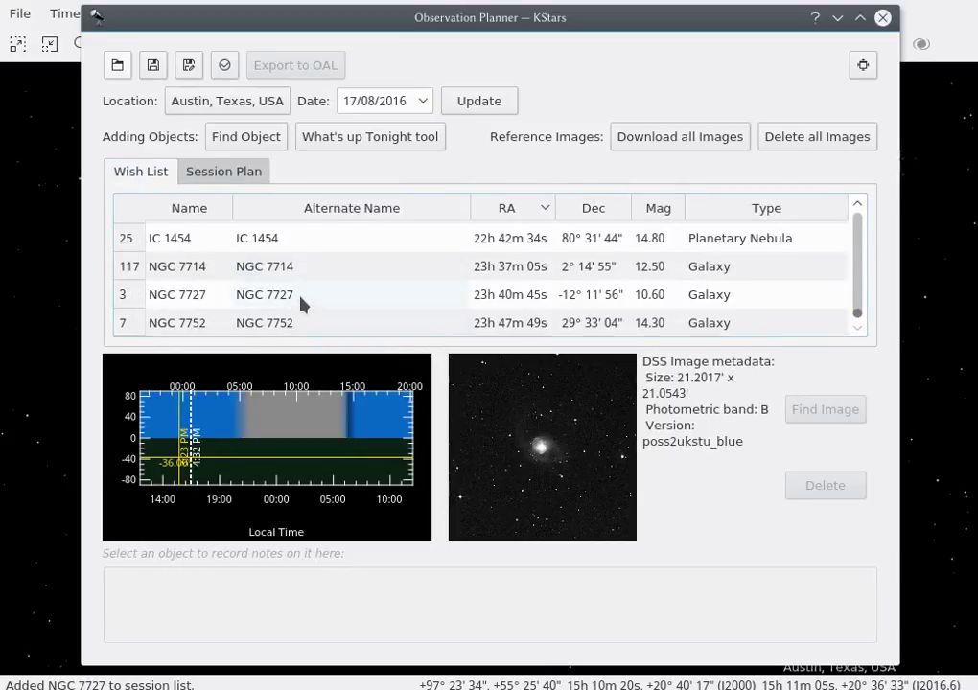
click(222, 178)
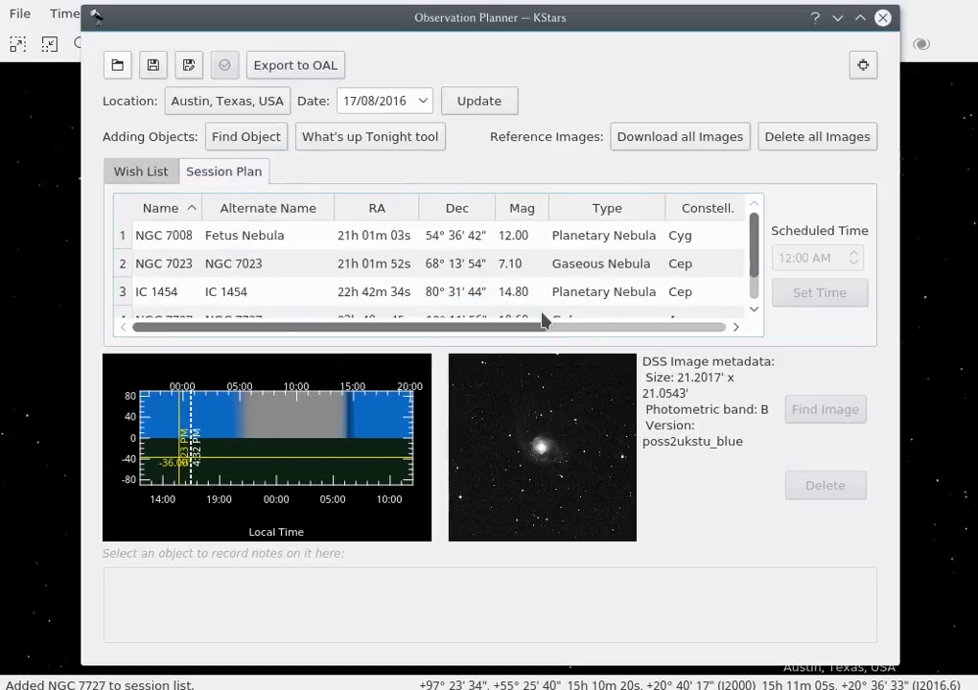
click(380, 236)
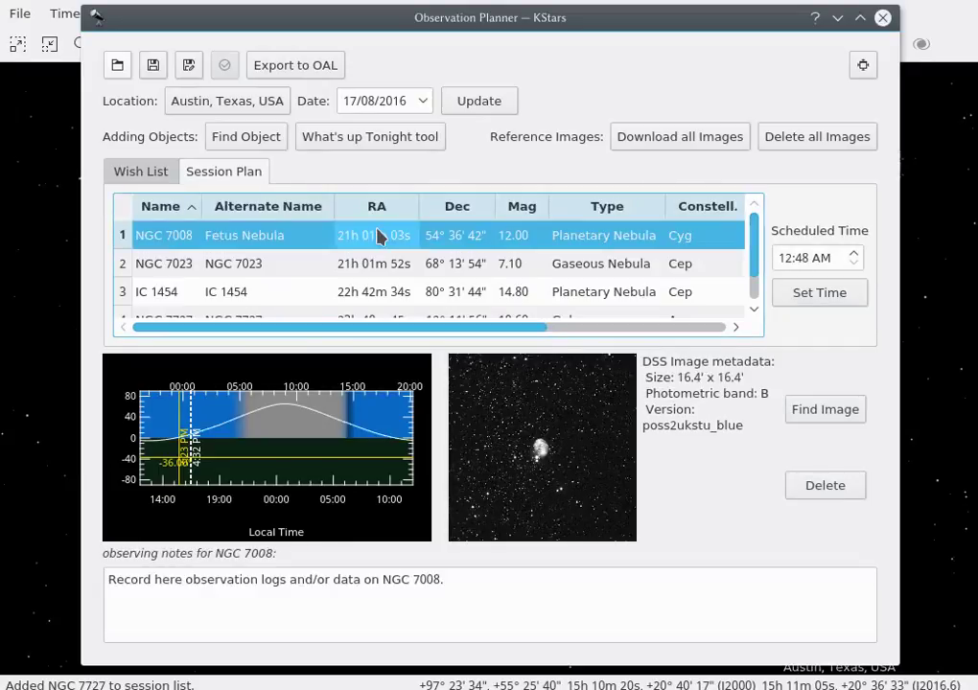
key(Down)
key(Up)
key(Down)
key(Down)
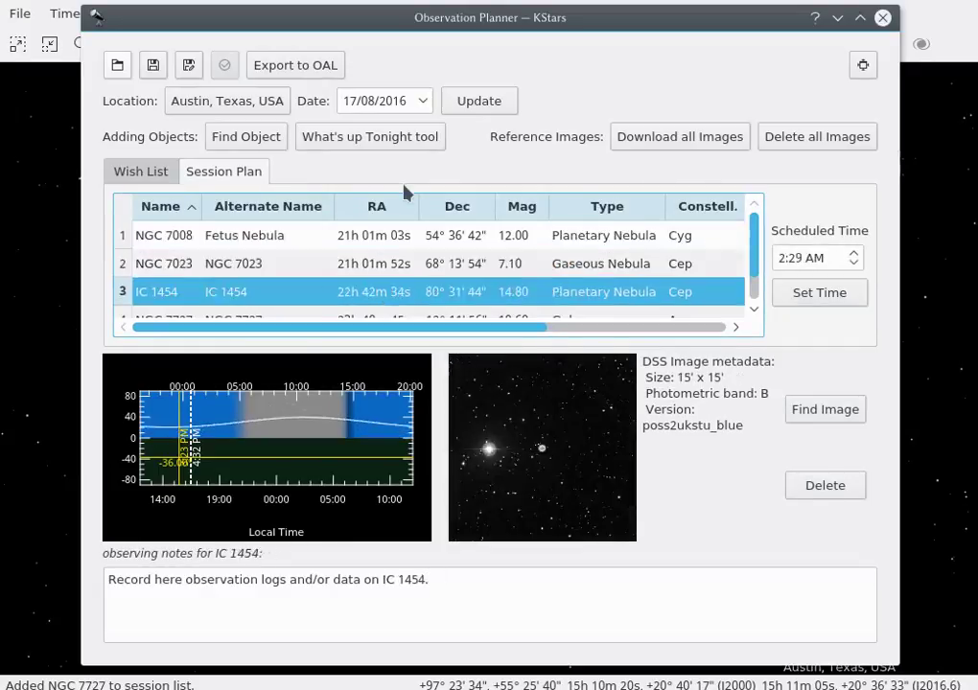
key(Down)
key(Up)
key(Up)
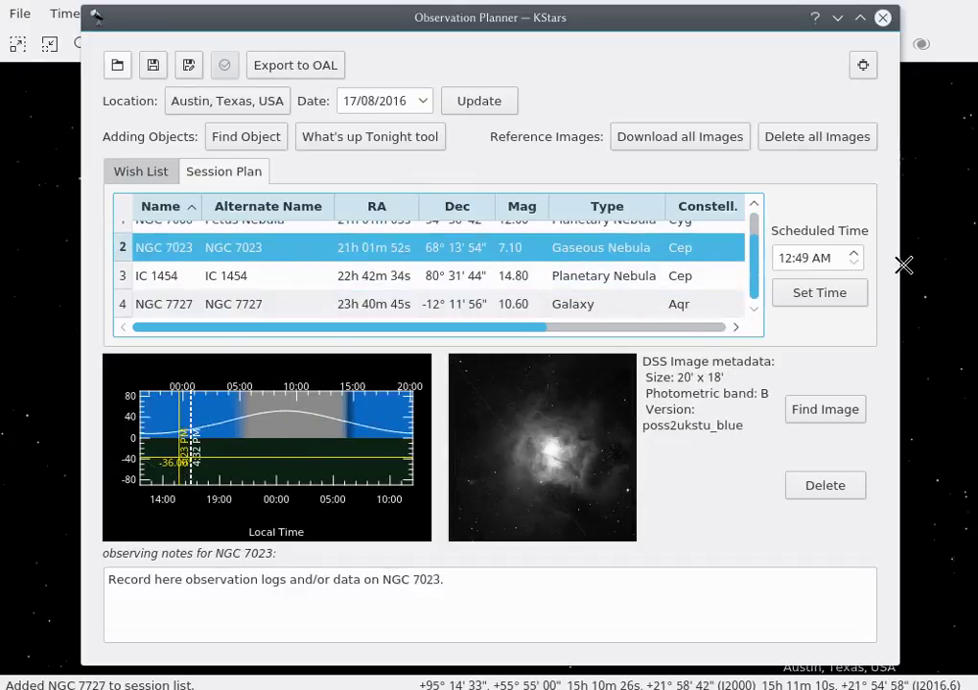
- Narrow the Type, RA, Dec and Constellation columns to reveal Time, Alt and Az
drag(665, 206, 619, 206)
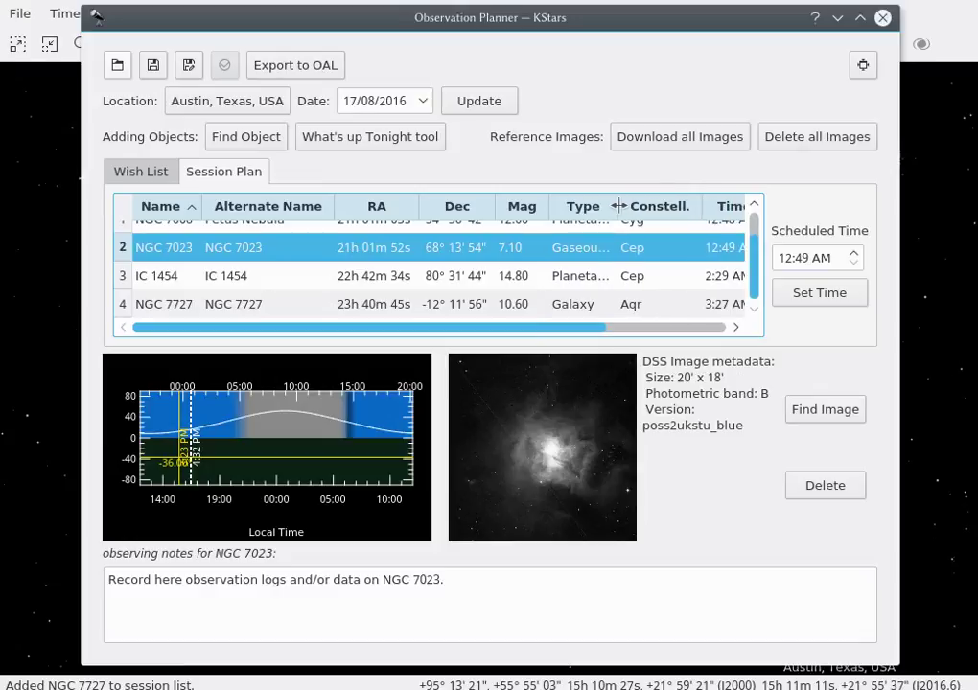
drag(419, 212, 316, 206)
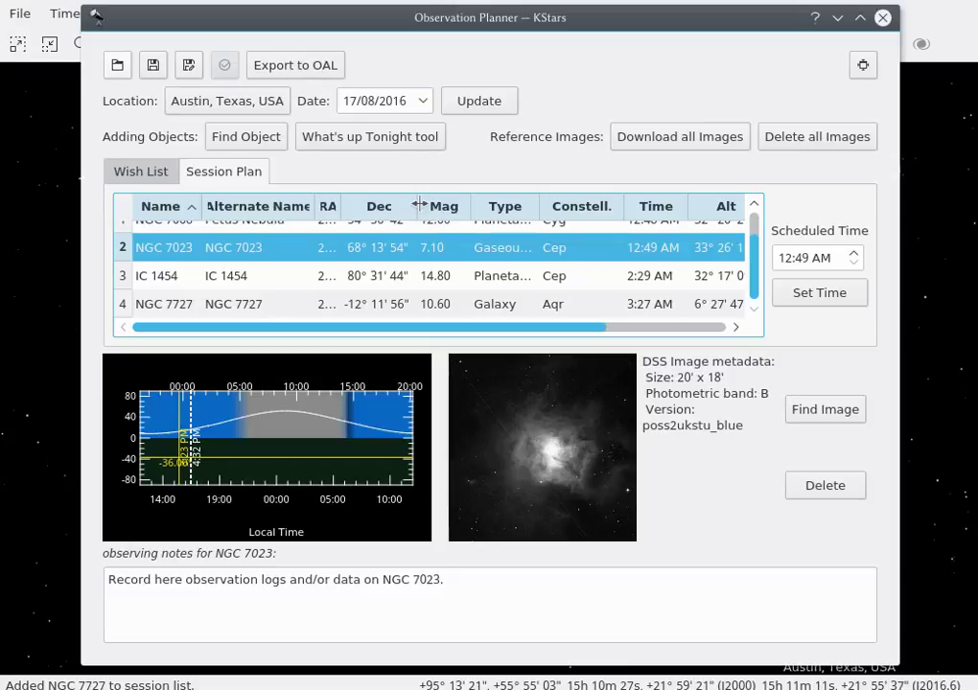
drag(417, 203, 367, 203)
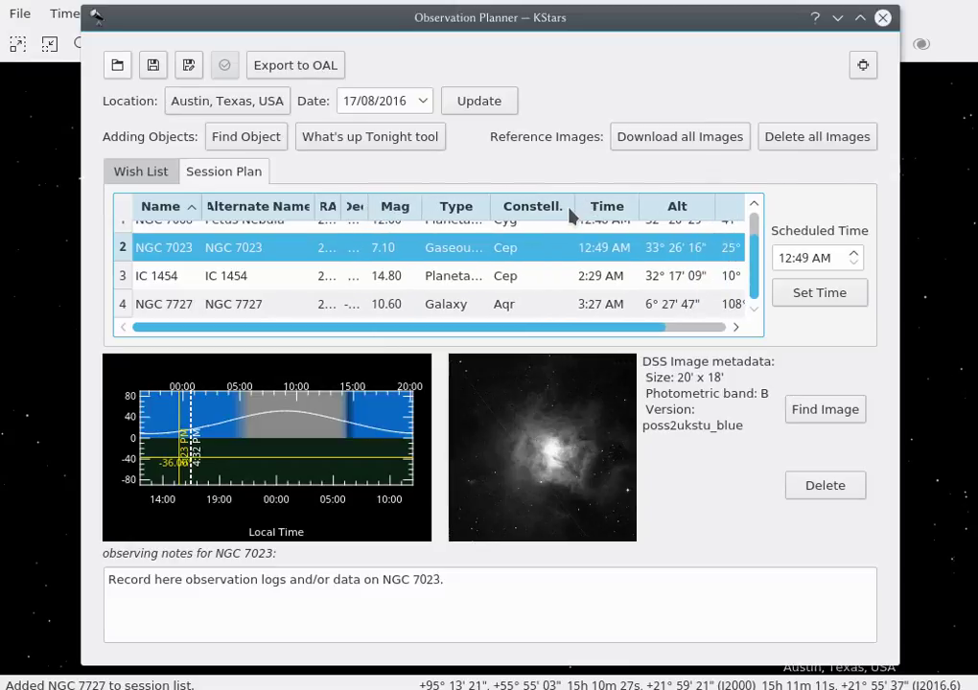
drag(574, 207, 516, 205)
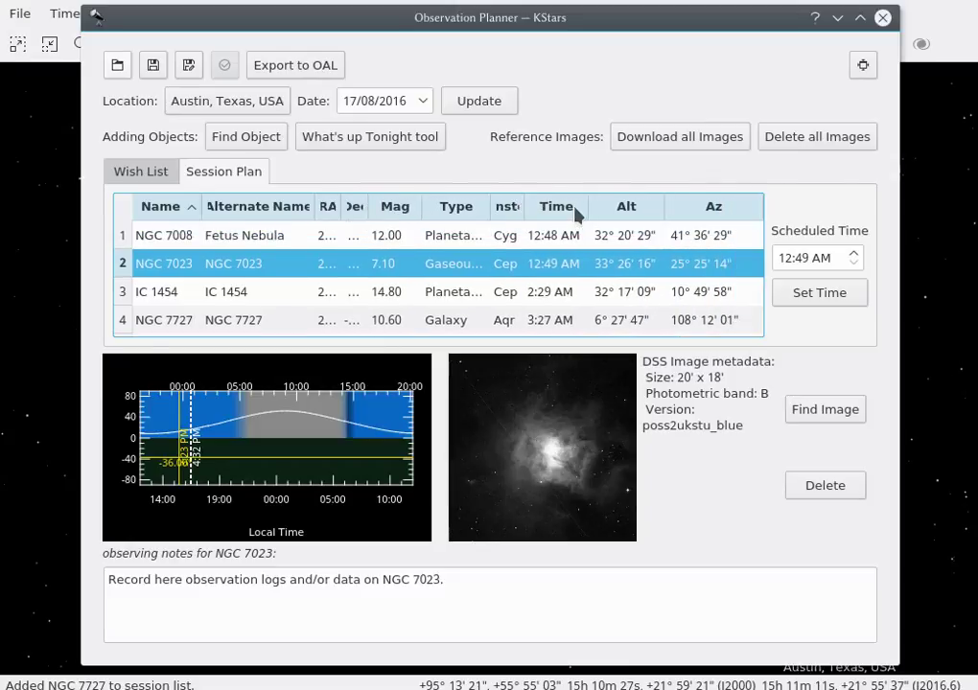
- Sort the session plan by Time, then view NGC 7727's and NGC 7008's details
click(576, 211)
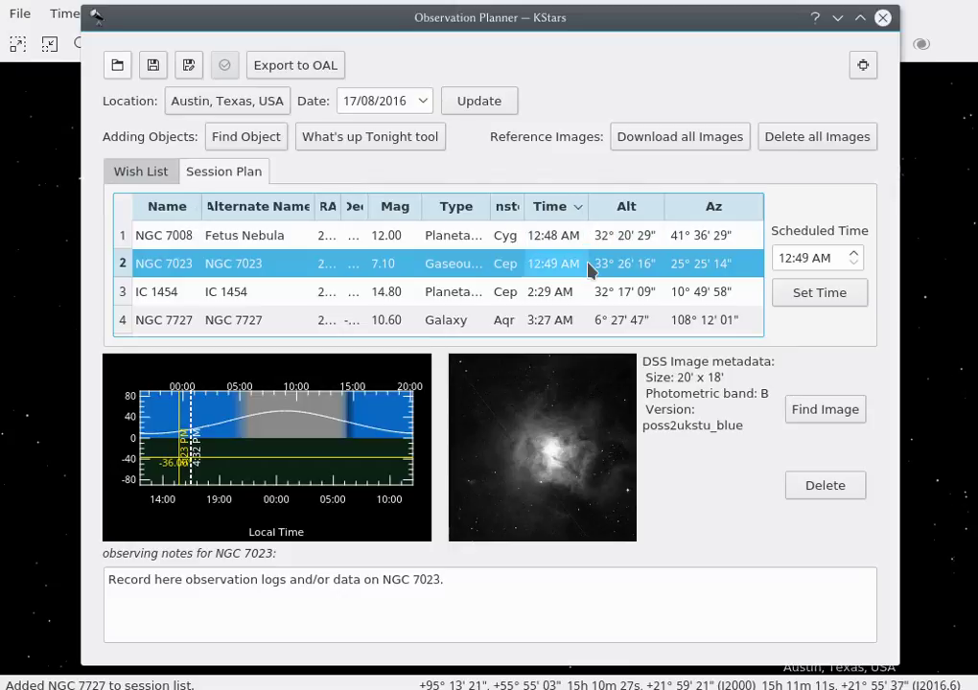
click(575, 242)
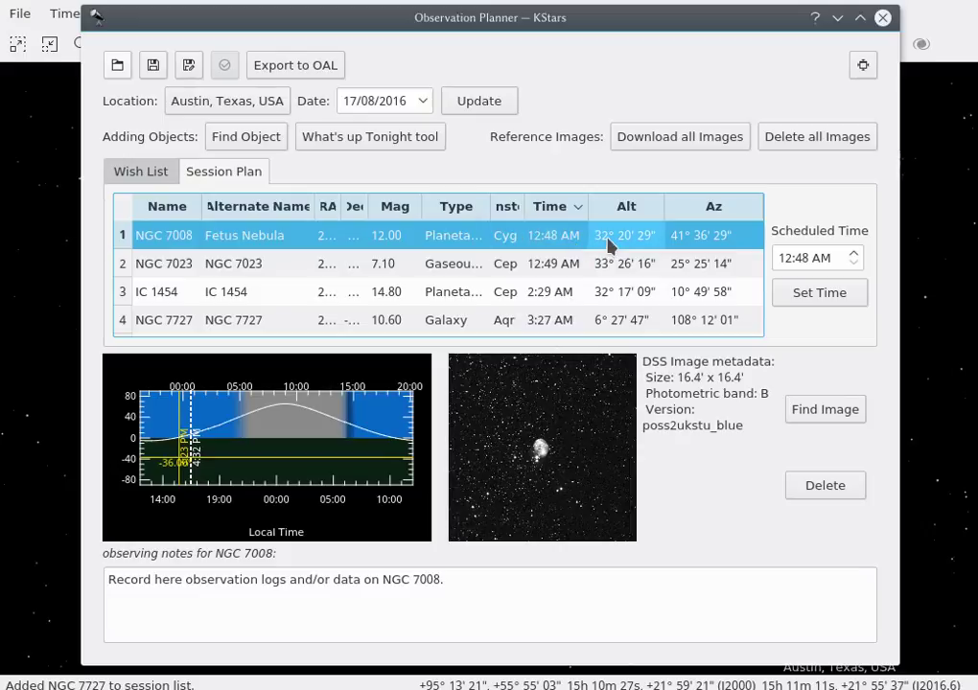
click(567, 323)
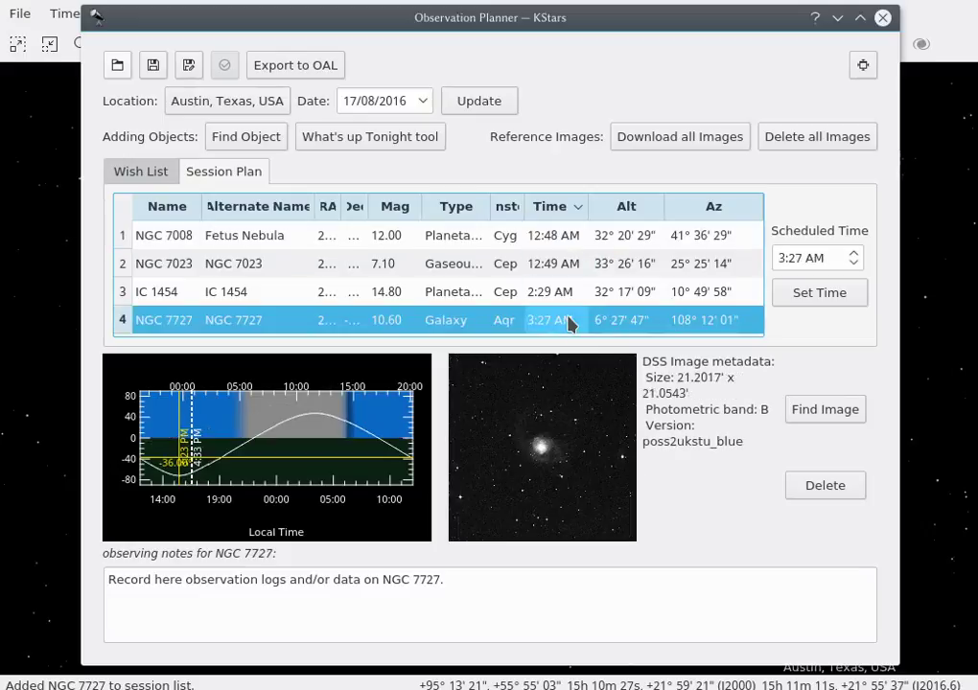
click(542, 239)
- Find Hoag's Object, add it to the session plan, and show its details
click(252, 136)
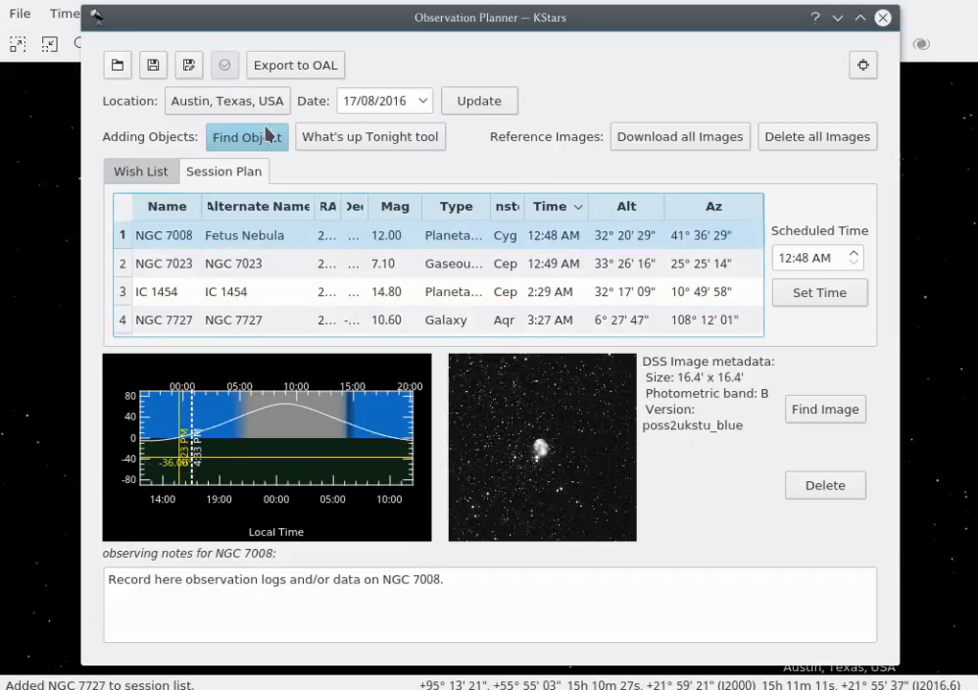
text(Hoag's Object)
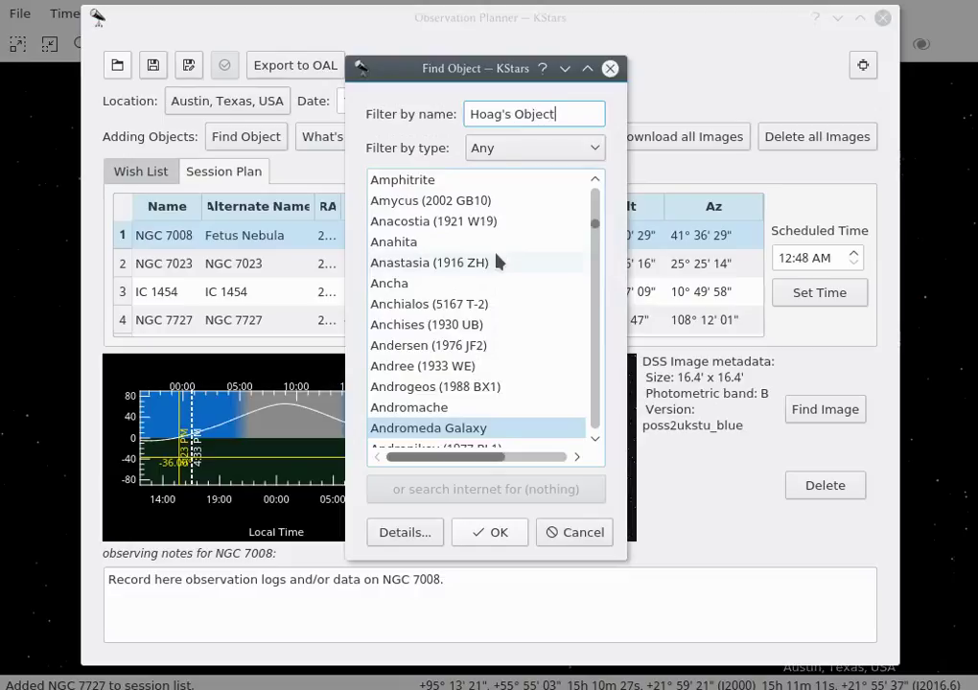
key(Return)
scroll(502, 289, down, 1)
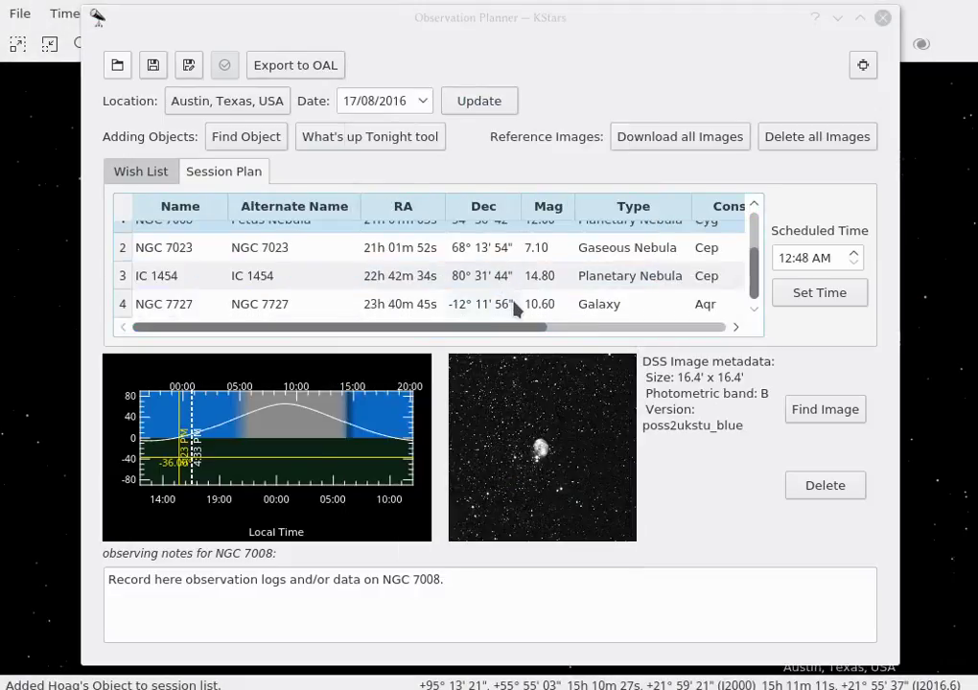
scroll(515, 307, up, 2)
click(494, 237)
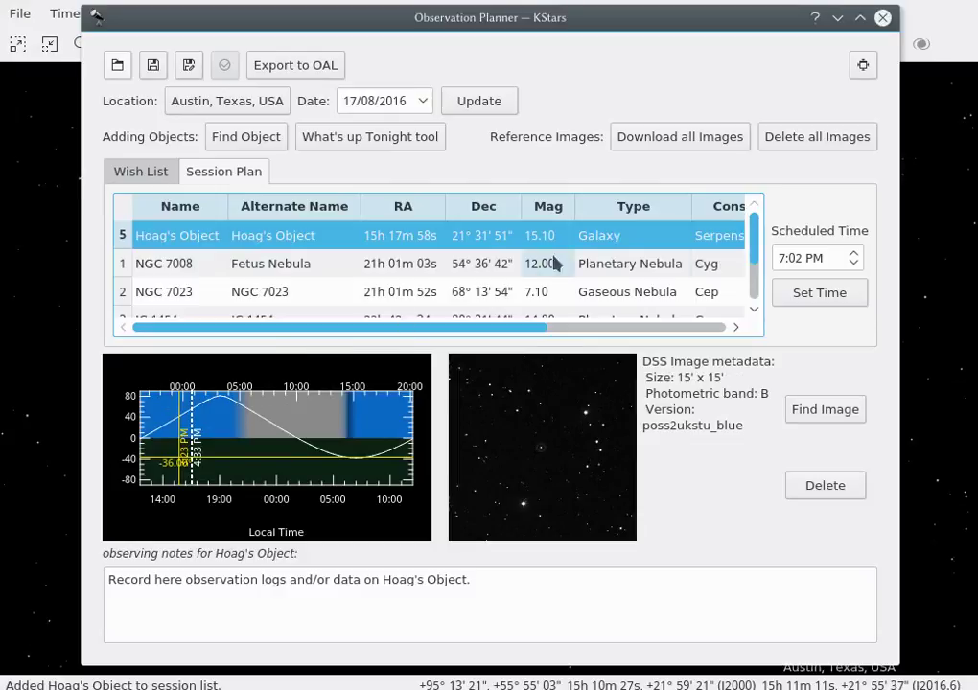
drag(489, 328, 546, 355)
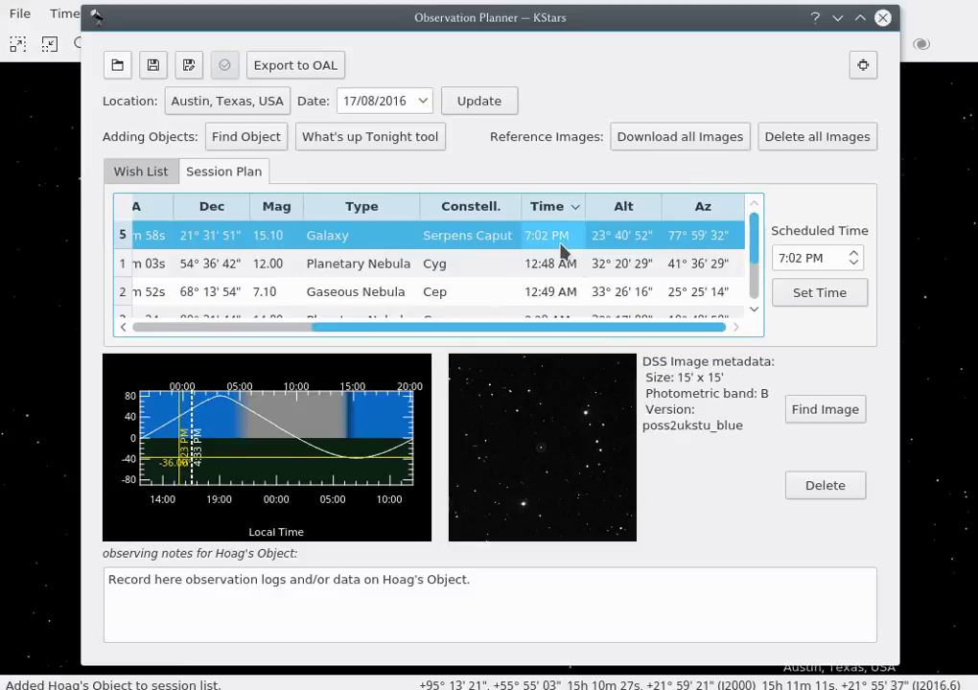
- Review the planned entries NGC 7008, IC 1454 and NGC 7727
click(508, 264)
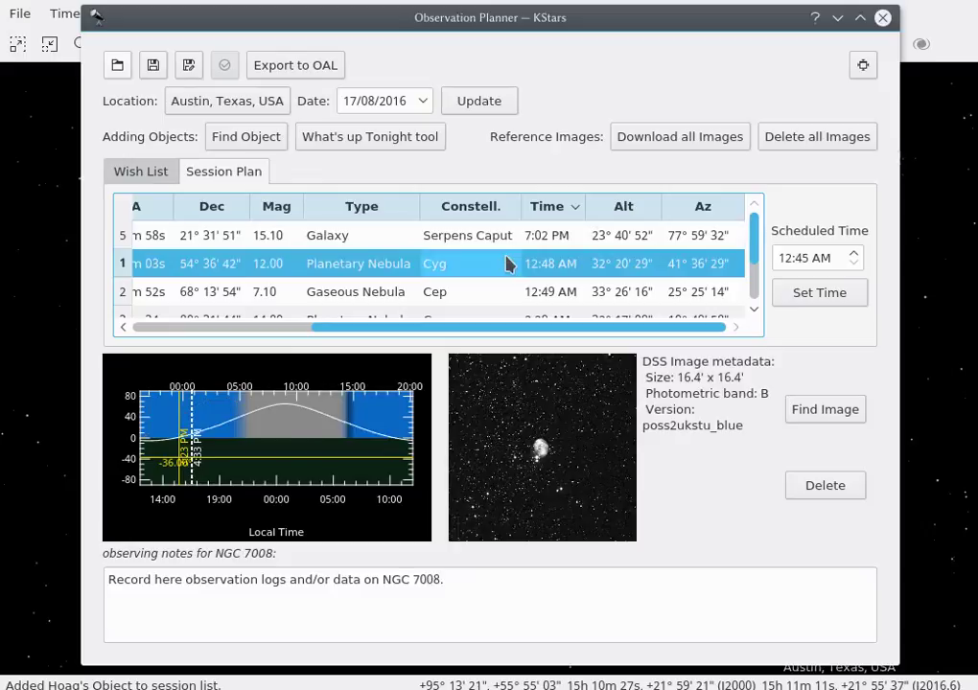
key(Up)
key(Down)
key(Down)
key(Down)
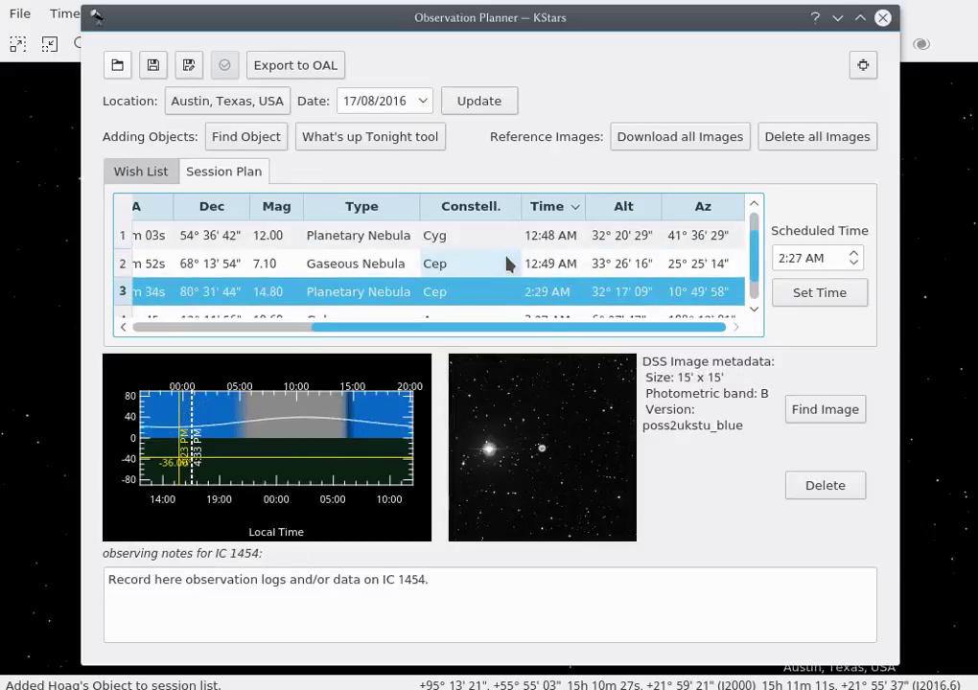
key(Up)
key(Down)
key(Down)
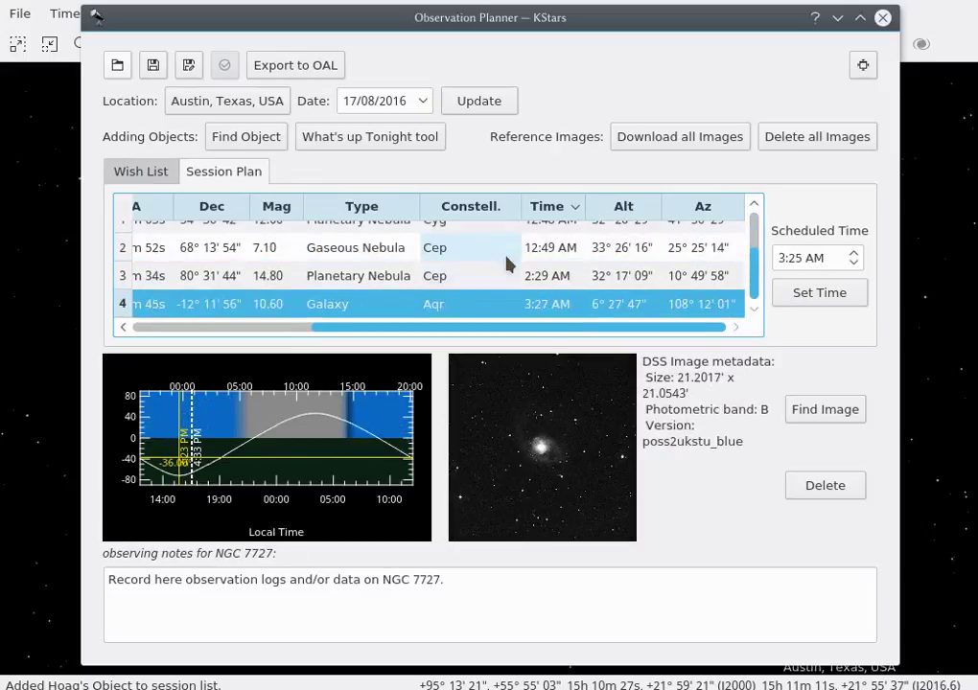
scroll(508, 263, up, 1)
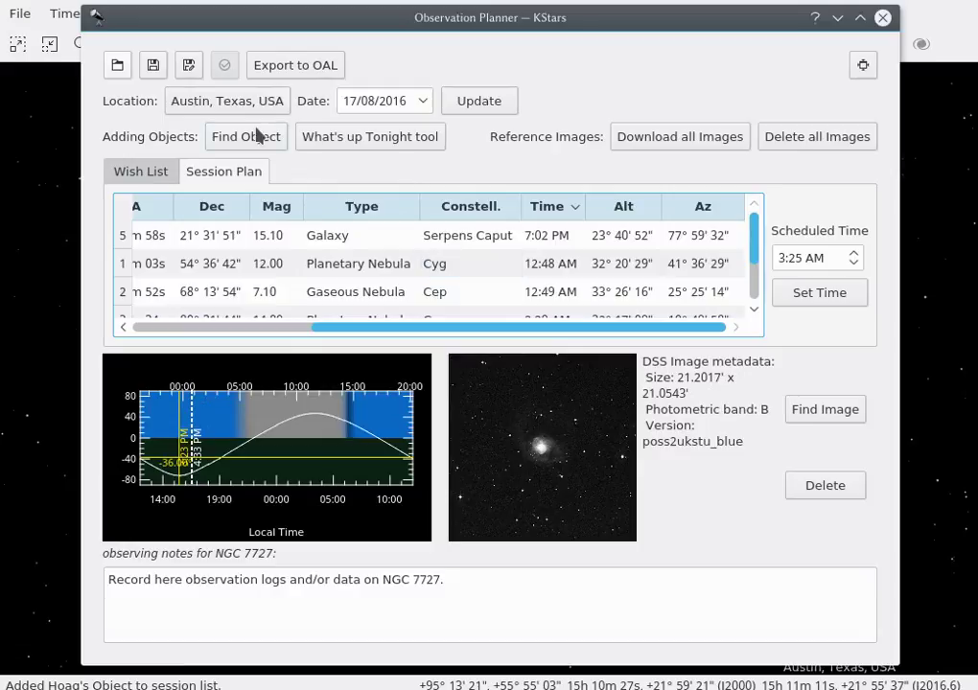
scroll(508, 230, down, 1)
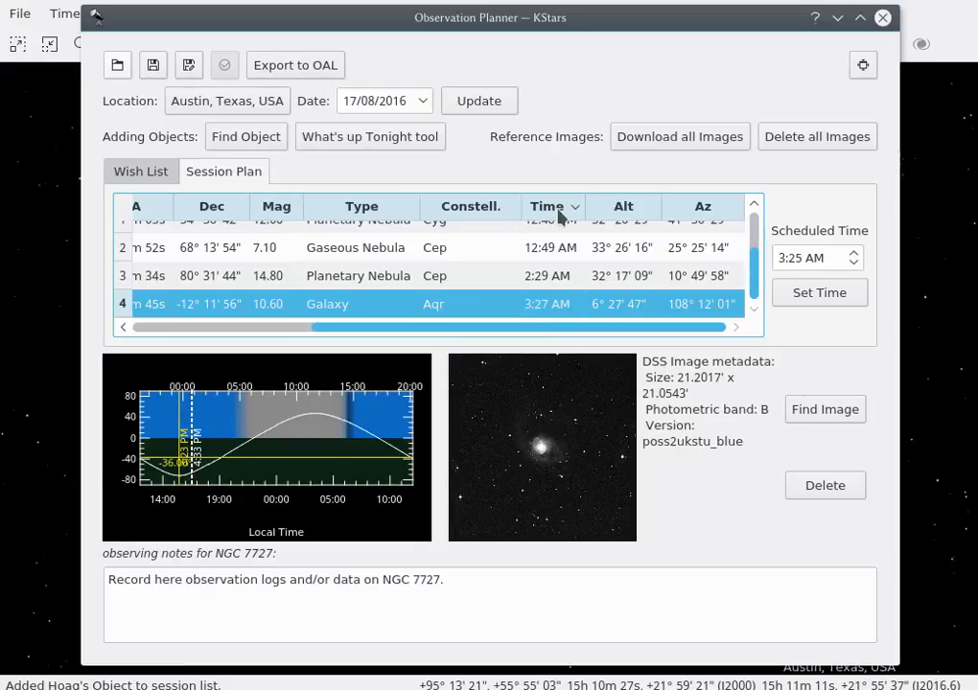
scroll(570, 281, up, 1)
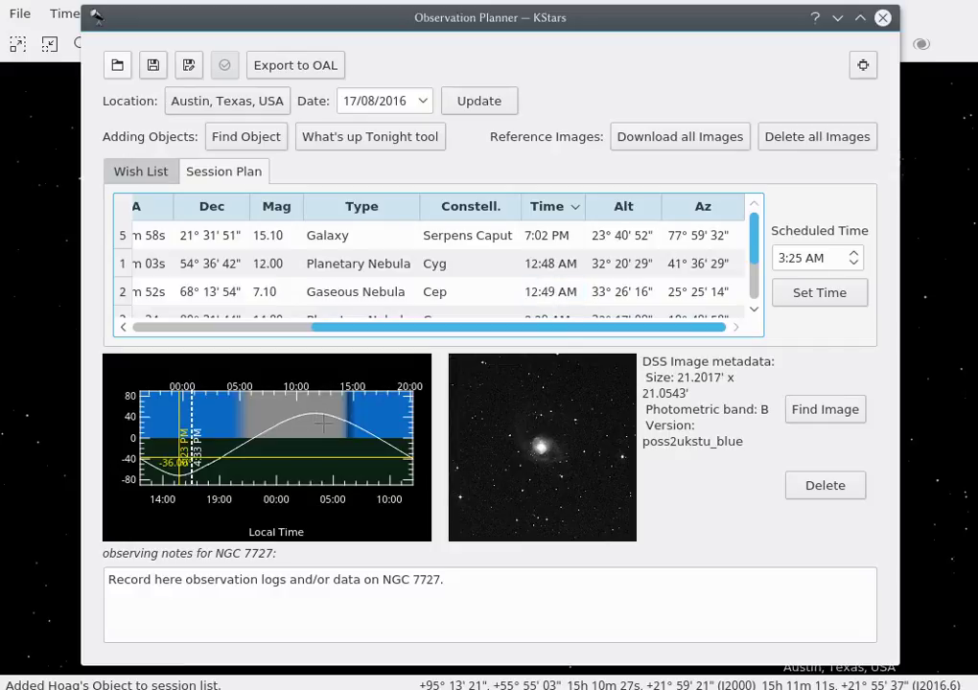
- Check NGC 7008 and NGC 7023, ending back on Hoag's Object at 7:02 PM
click(558, 253)
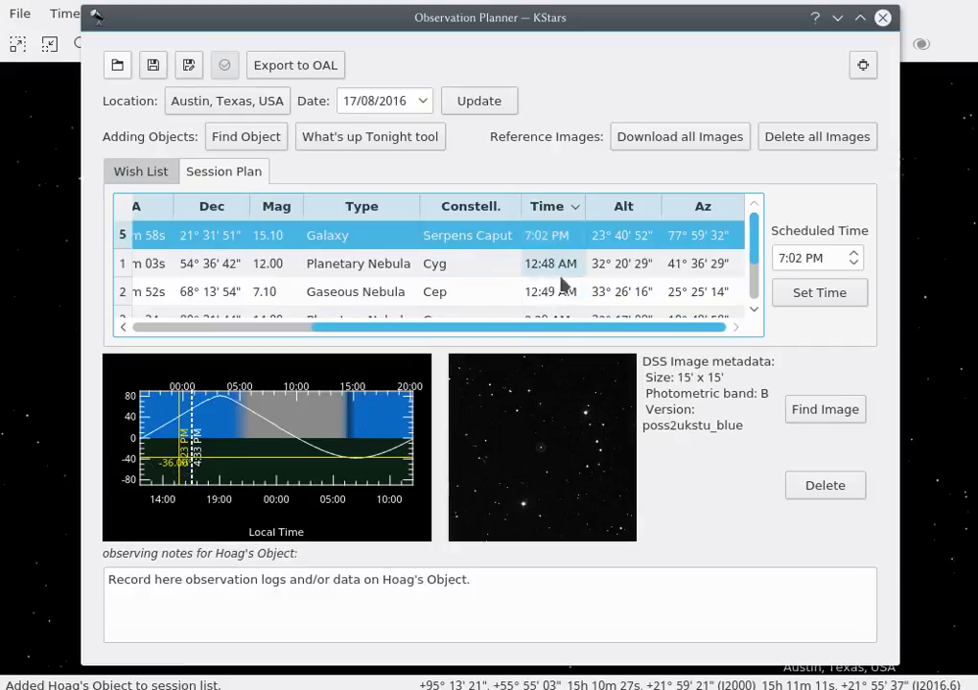
drag(577, 328, 334, 324)
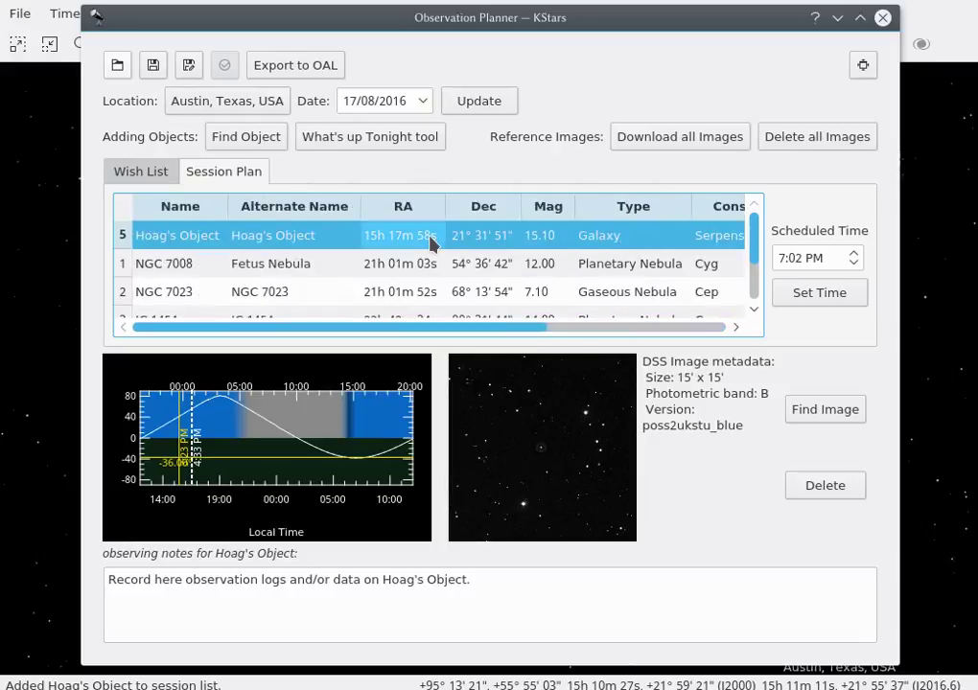
click(615, 269)
key(Down)
key(Up)
key(Up)
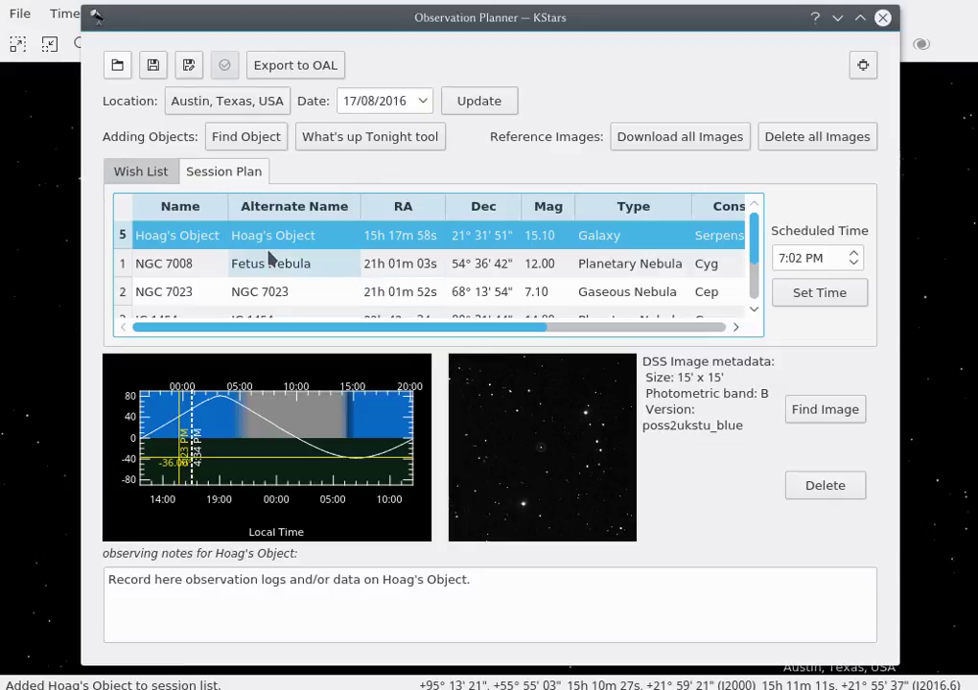
- Move from NGC 7023 to IC 1454 to bring up its placeholder observing note
click(513, 579)
key(ctrl+a)
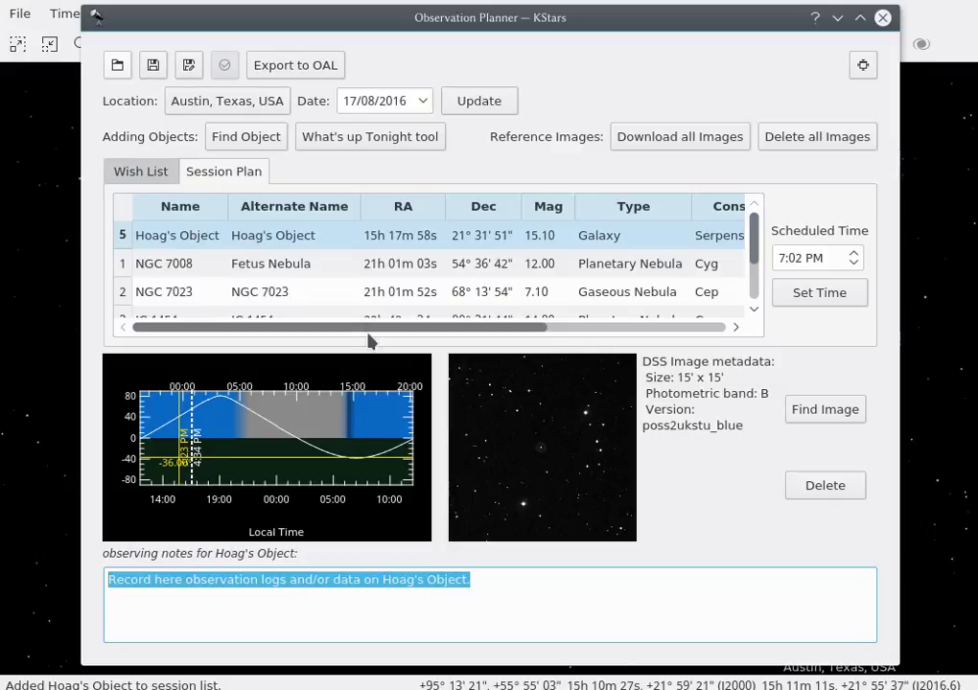
click(487, 291)
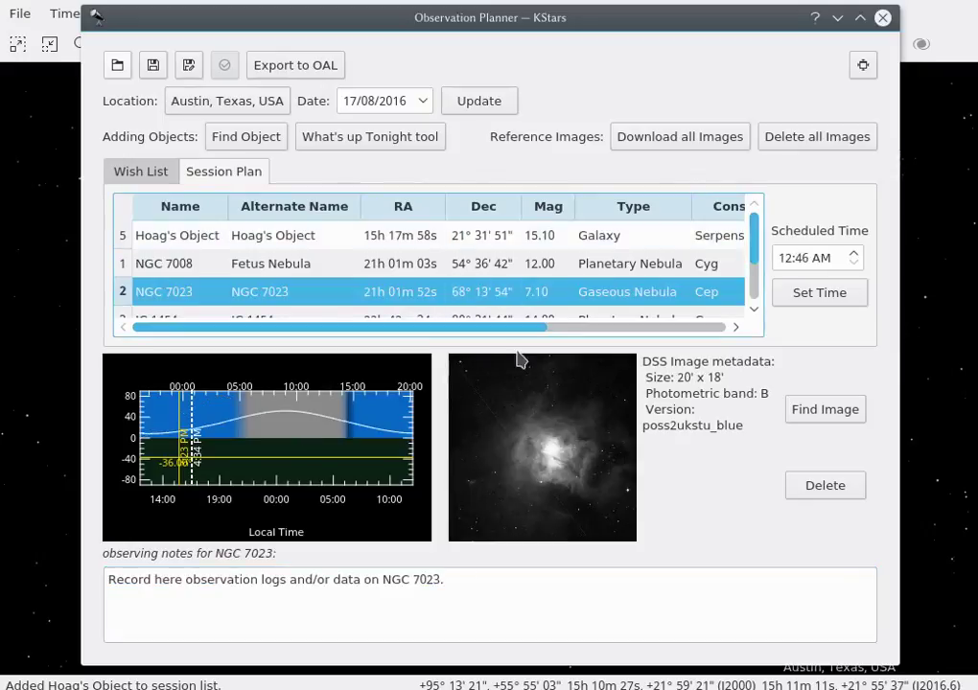
scroll(489, 247, down, 1)
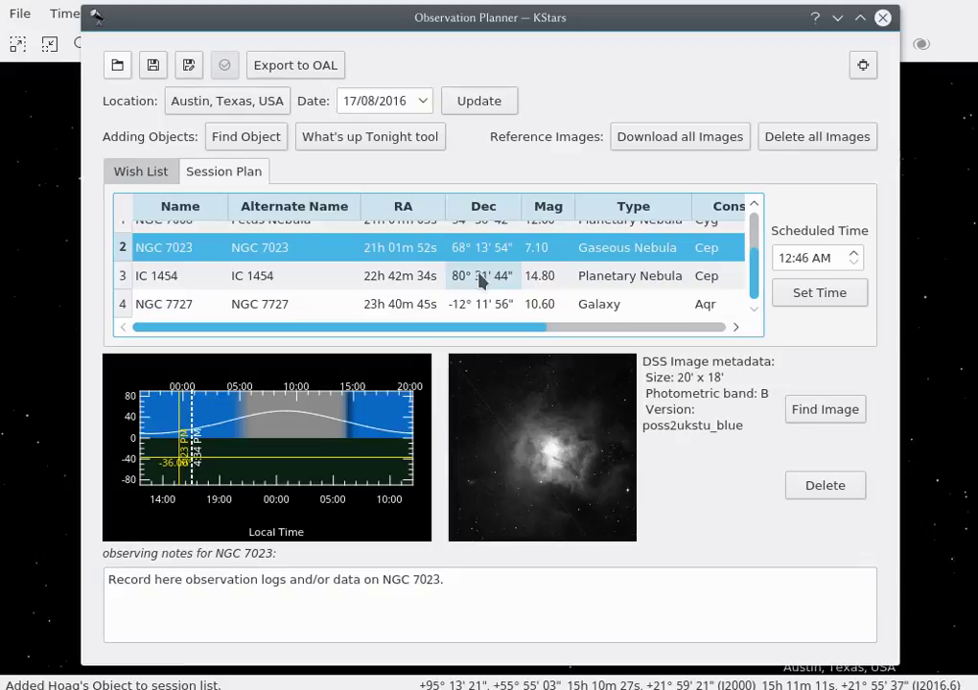
click(482, 277)
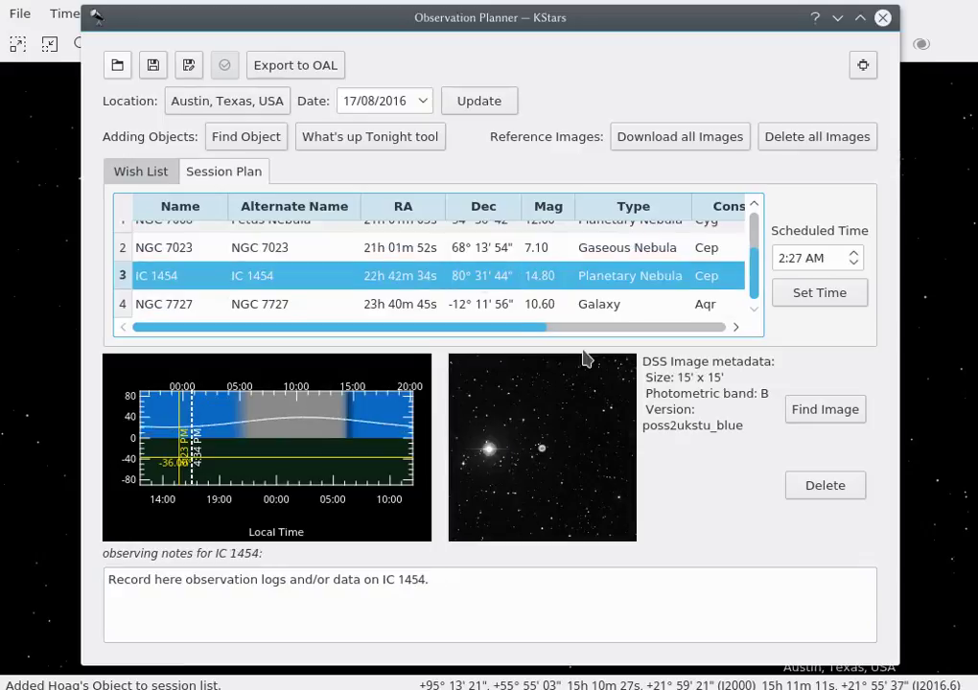
- Replace IC 1454's note with 'Try a H-Beta filter on this one.' and commit it
click(549, 583)
key(ctrl+a)
key(BackSpace)
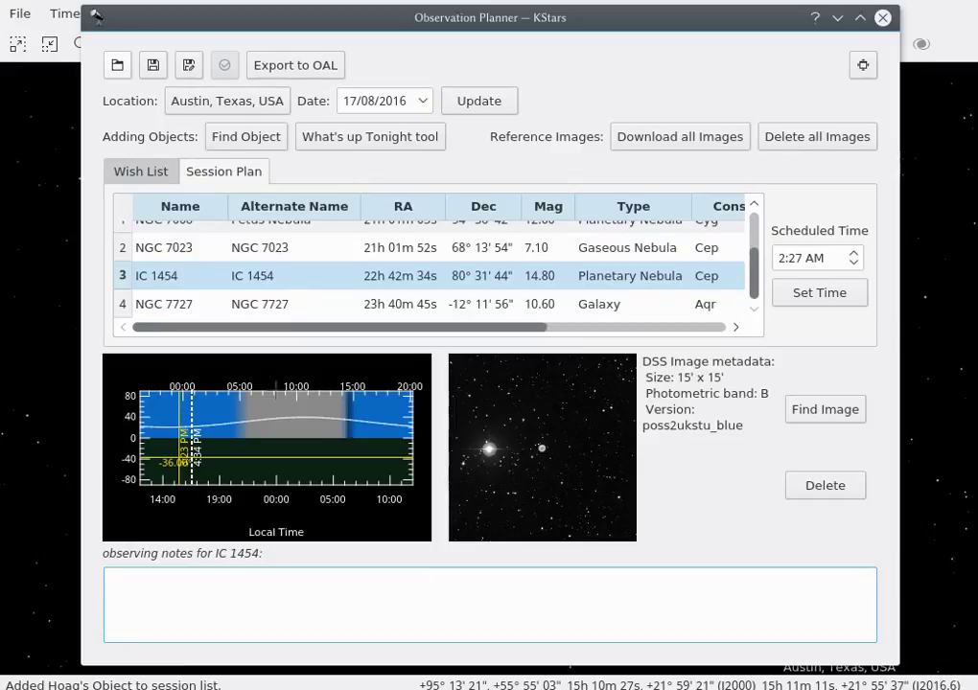
text(Try a H-Beta filter on this one.)
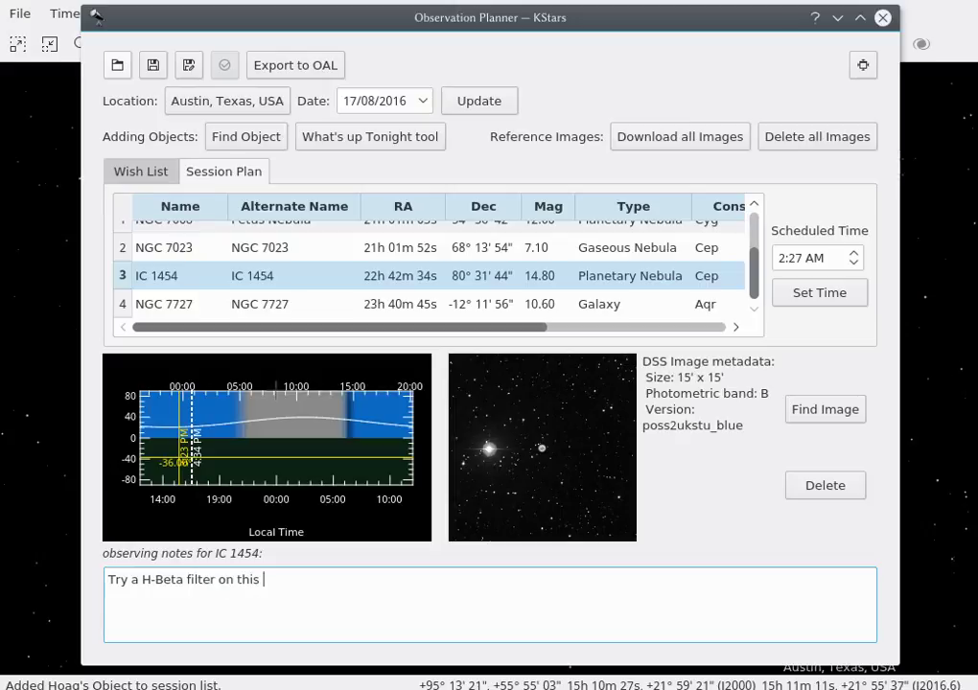
click(338, 251)
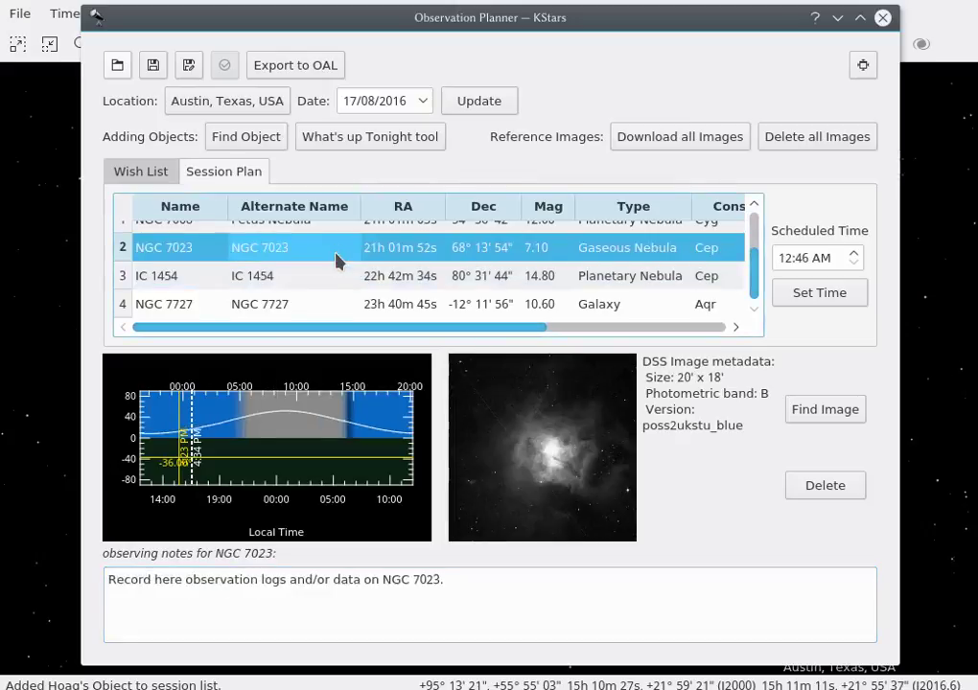
click(338, 276)
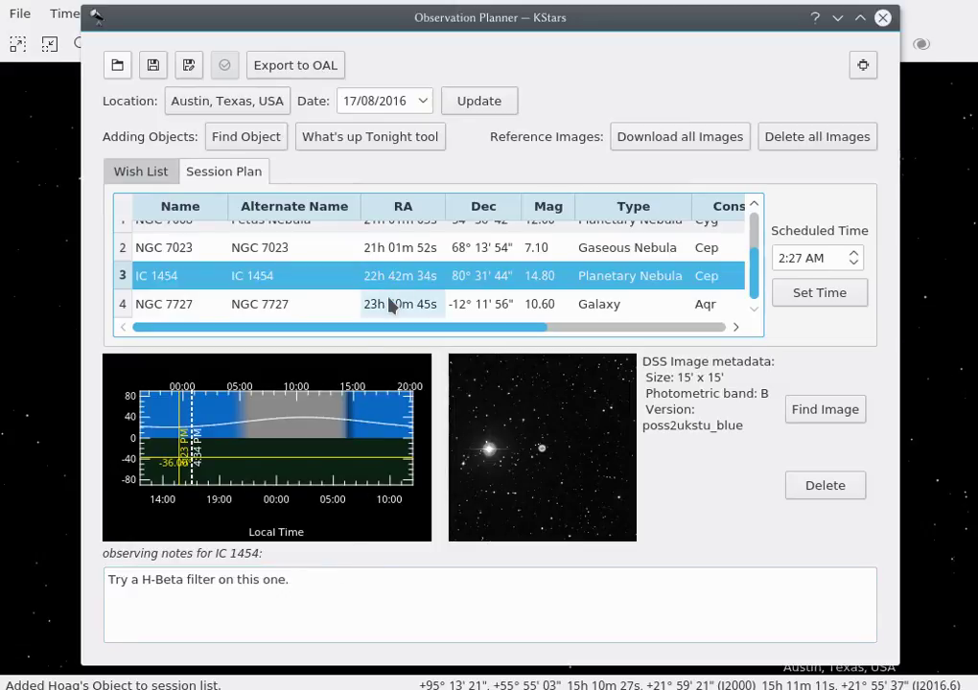
click(339, 247)
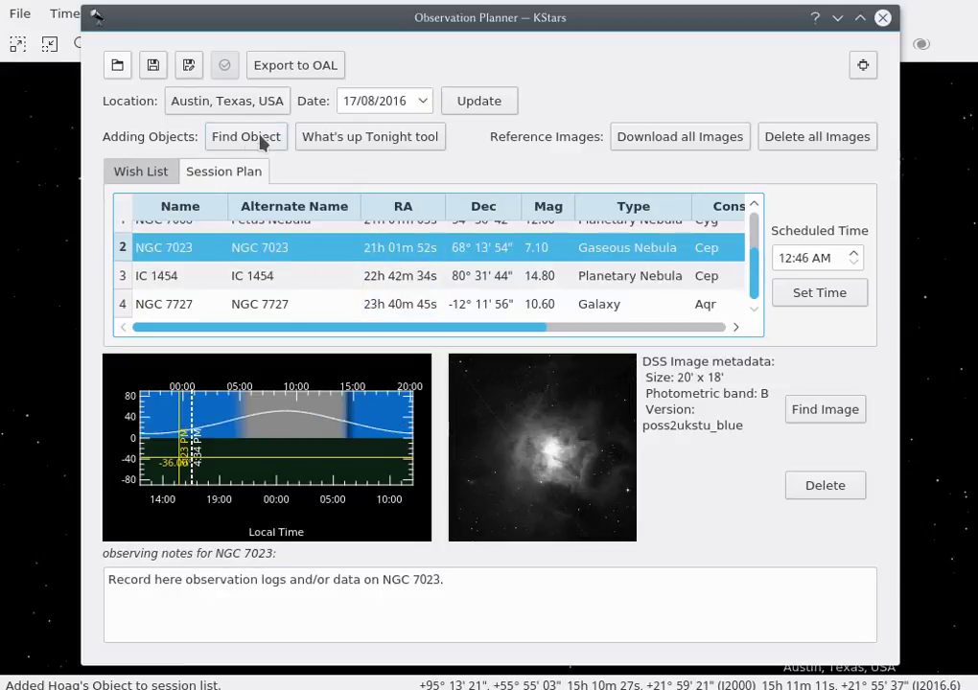
- Select NGC 7727 to show its scheduled time, altitude chart and DSS image
click(367, 305)
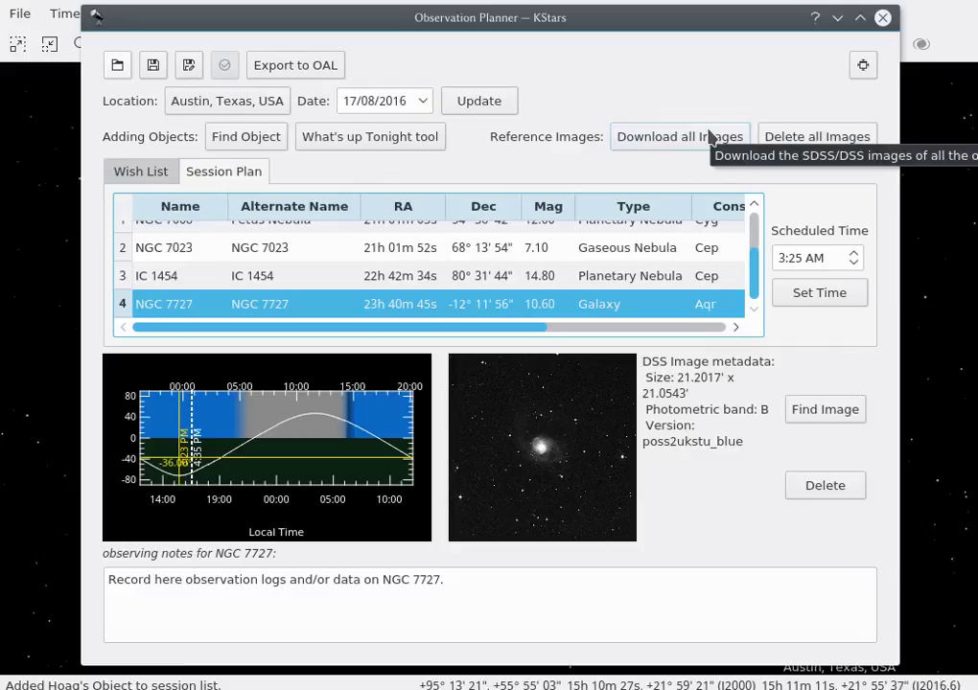
- Search for Mayall II and add it to the session plan
click(271, 136)
text(Mayall II)
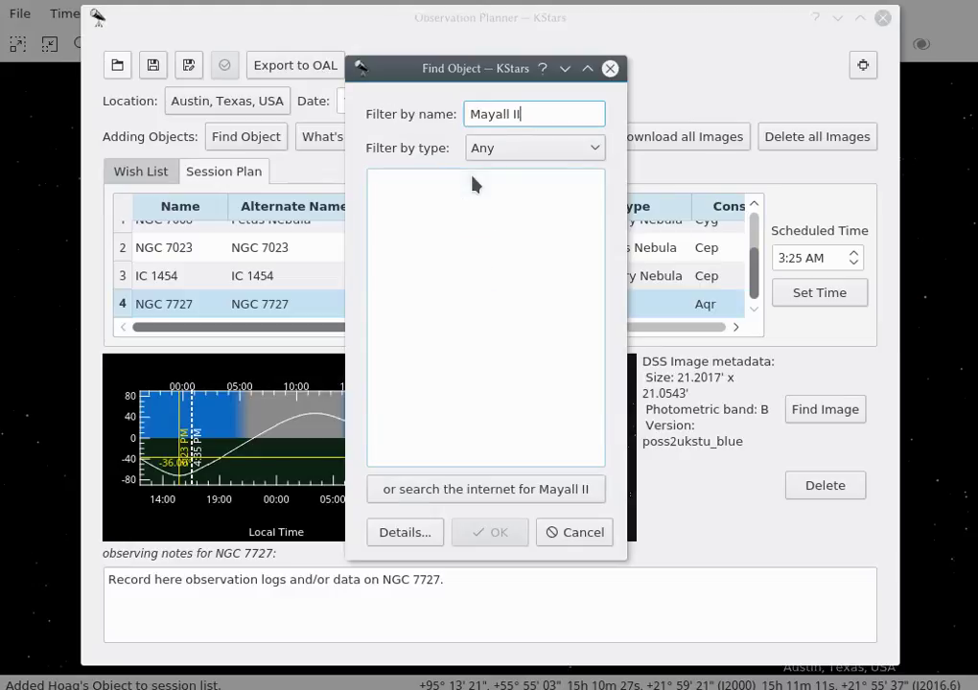
key(Return)
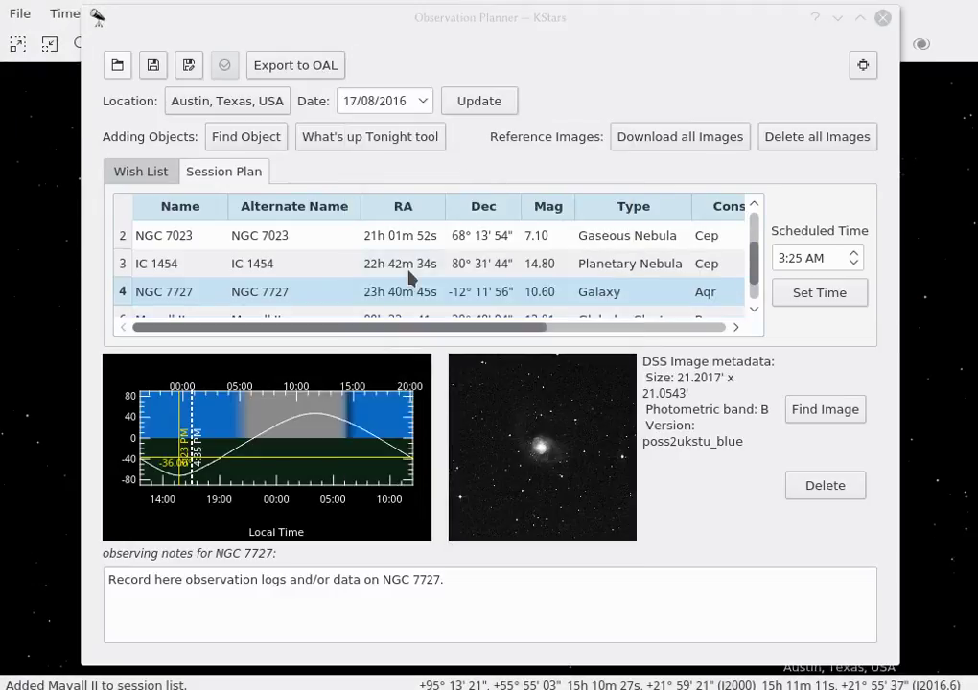
- Select Mayall II in the session plan, then browse the wish list
scroll(411, 279, down, 1)
click(410, 305)
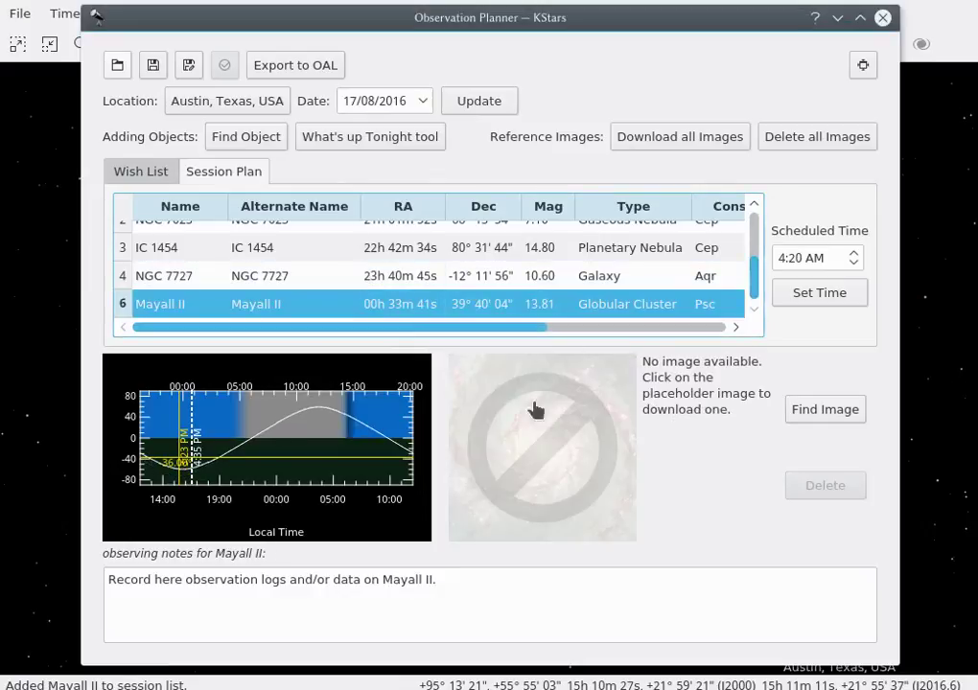
click(168, 170)
scroll(291, 251, down, 1)
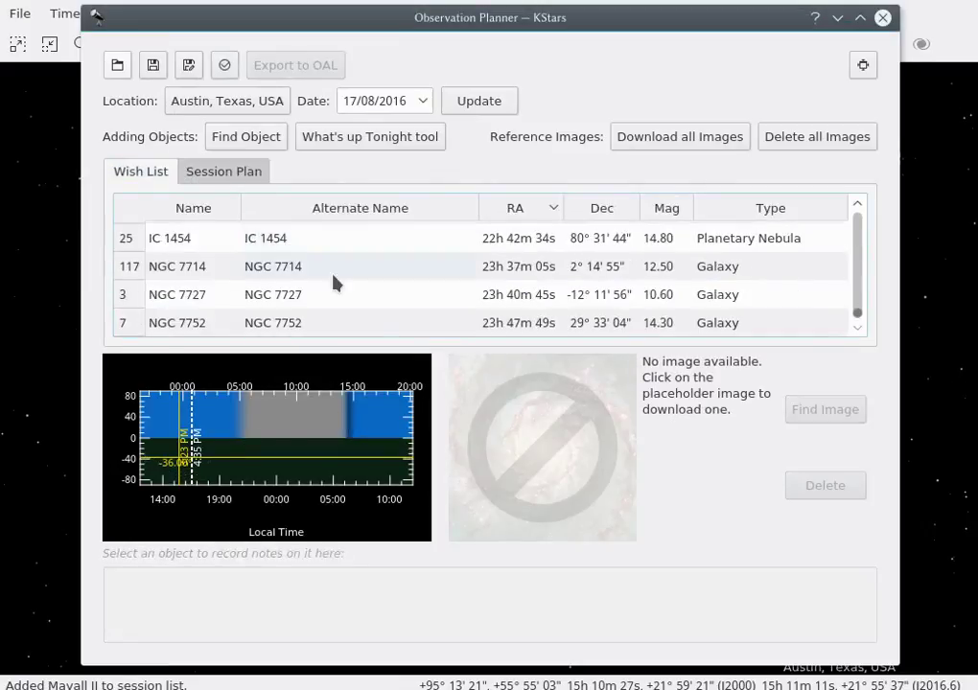
scroll(384, 320, up, 5)
scroll(387, 321, up, 2)
scroll(388, 321, down, 6)
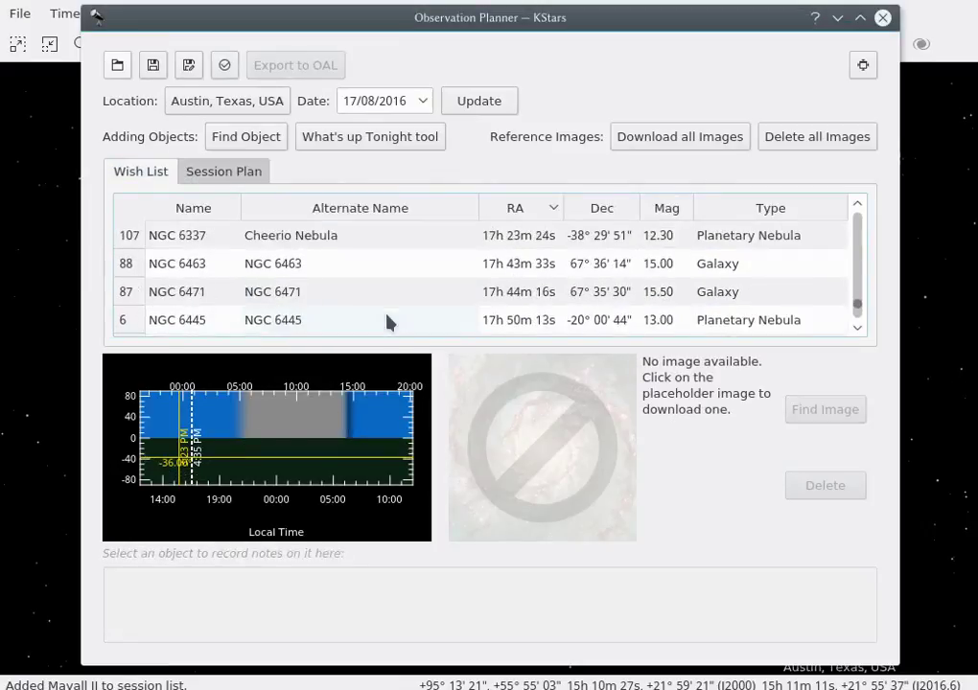
scroll(387, 322, up, 2)
scroll(388, 321, up, 2)
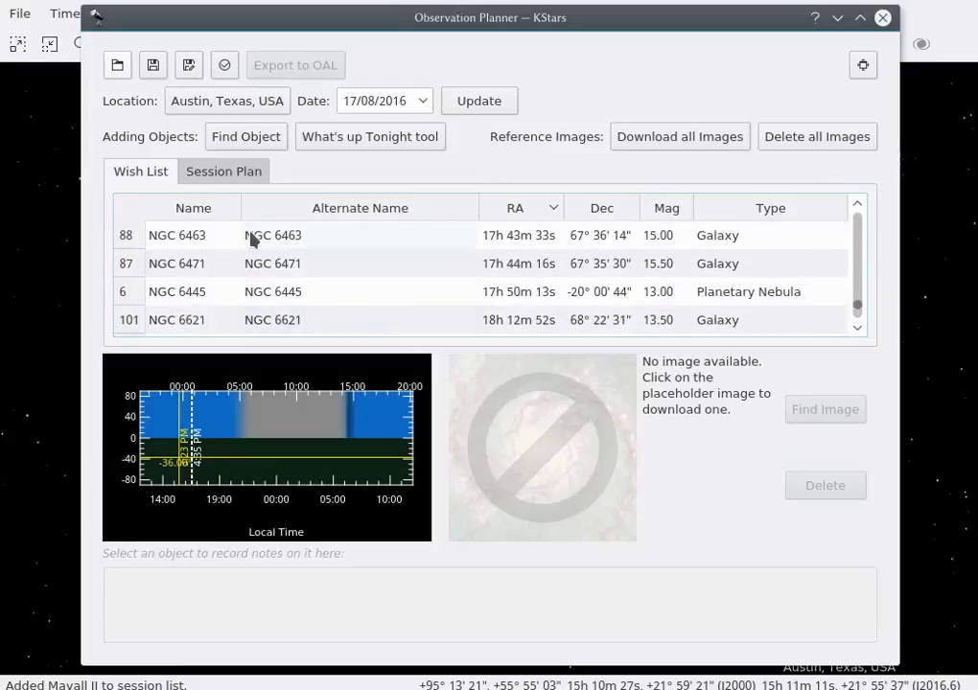
- Sort the wish list by name, select Mayall II, and return to the session plan
click(197, 208)
scroll(395, 290, down, 10)
scroll(395, 291, up, 12)
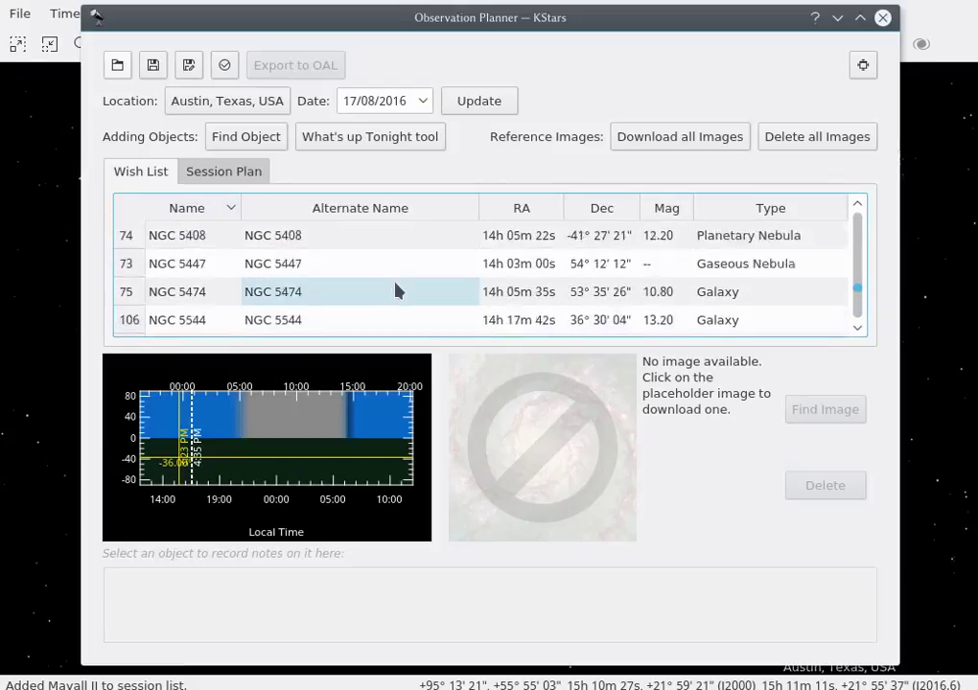
scroll(396, 289, up, 4)
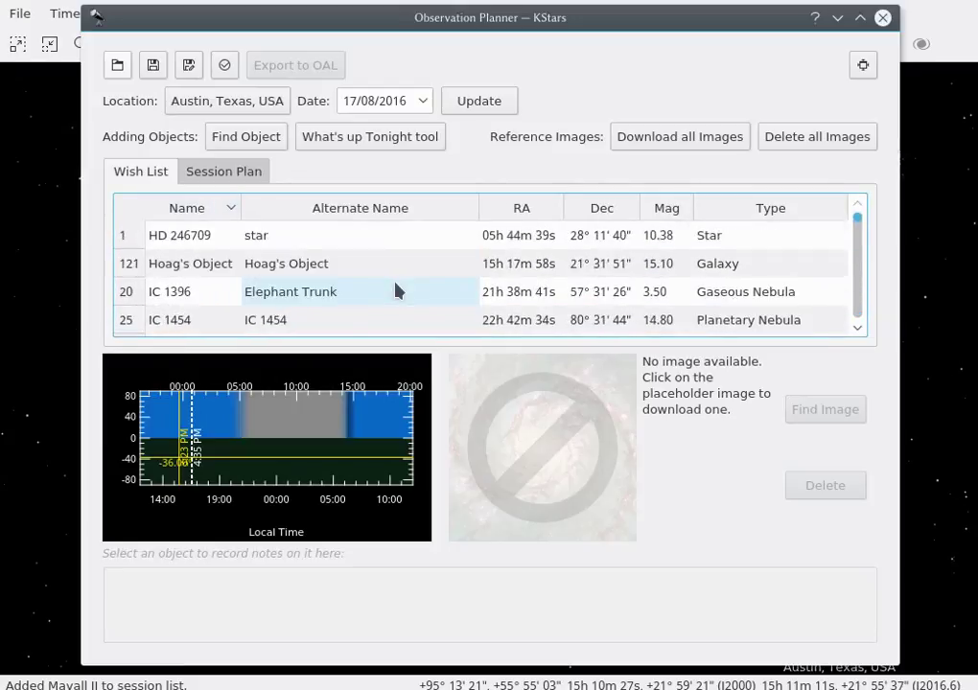
scroll(396, 289, down, 2)
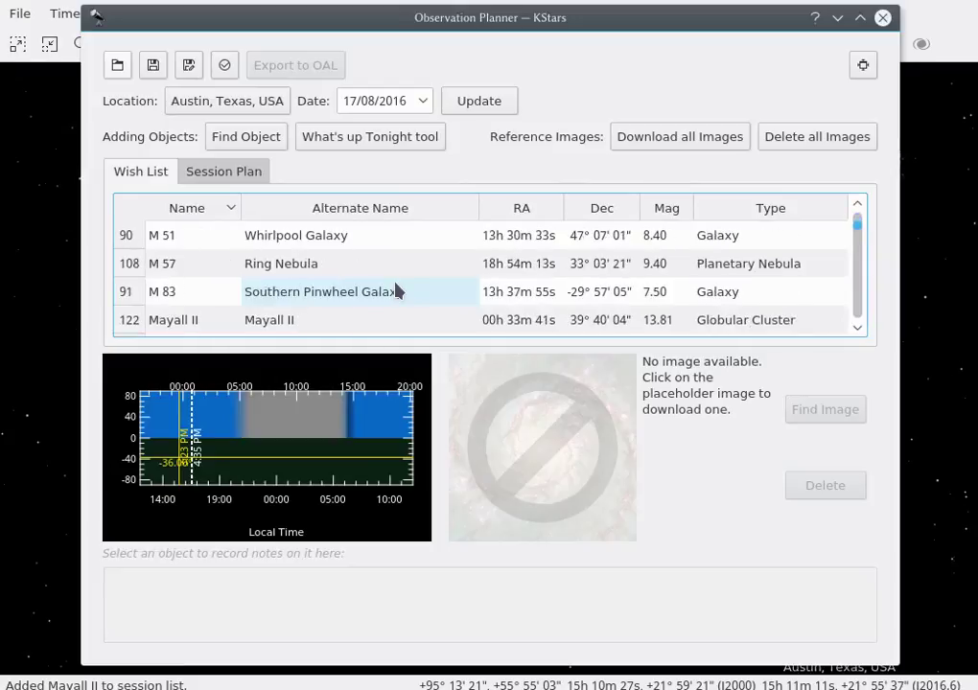
click(220, 318)
click(233, 175)
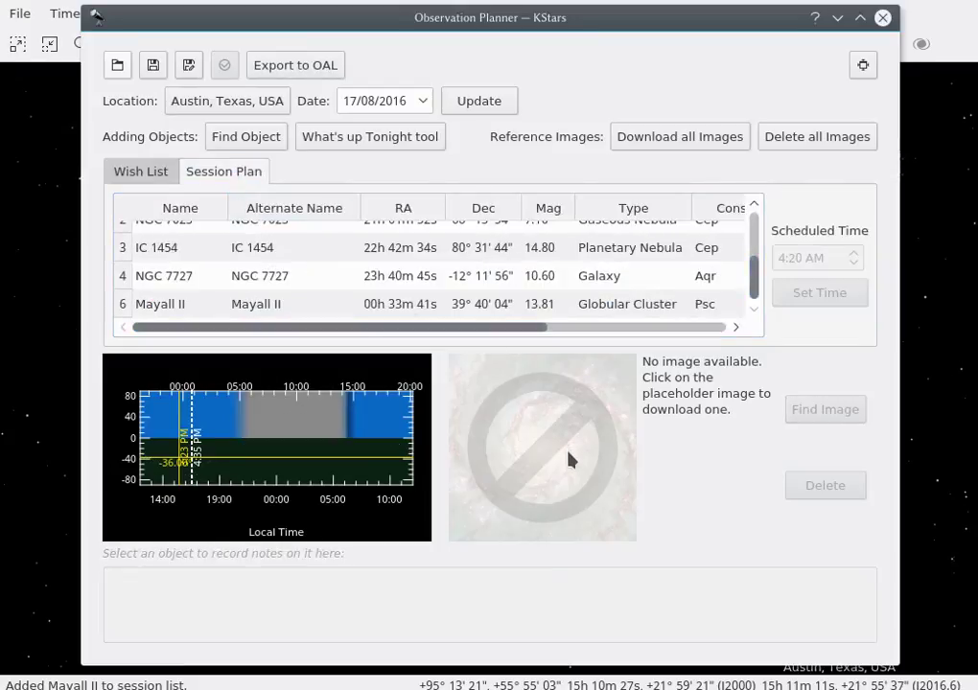
- Download Mayall II's DSS image, then step through IC 1454, NGC 7008 and NGC 7023
click(340, 309)
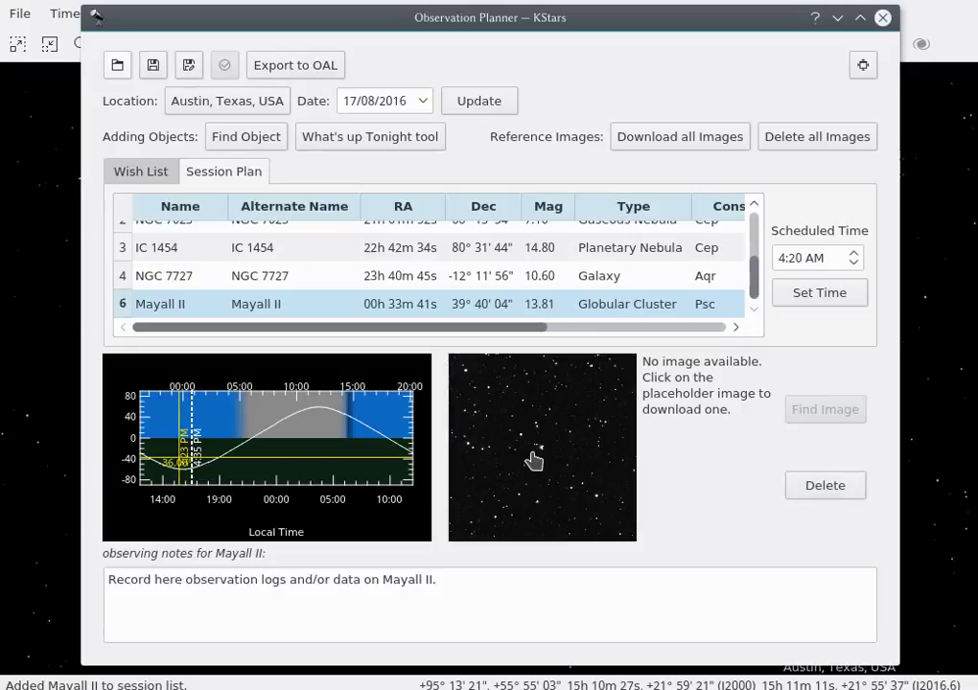
click(533, 462)
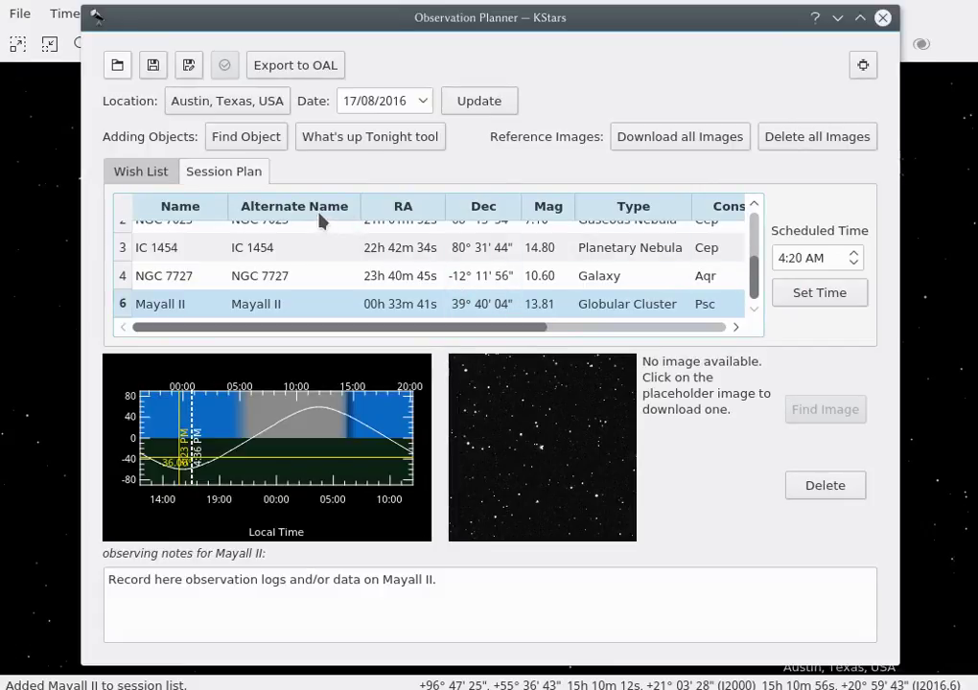
click(347, 256)
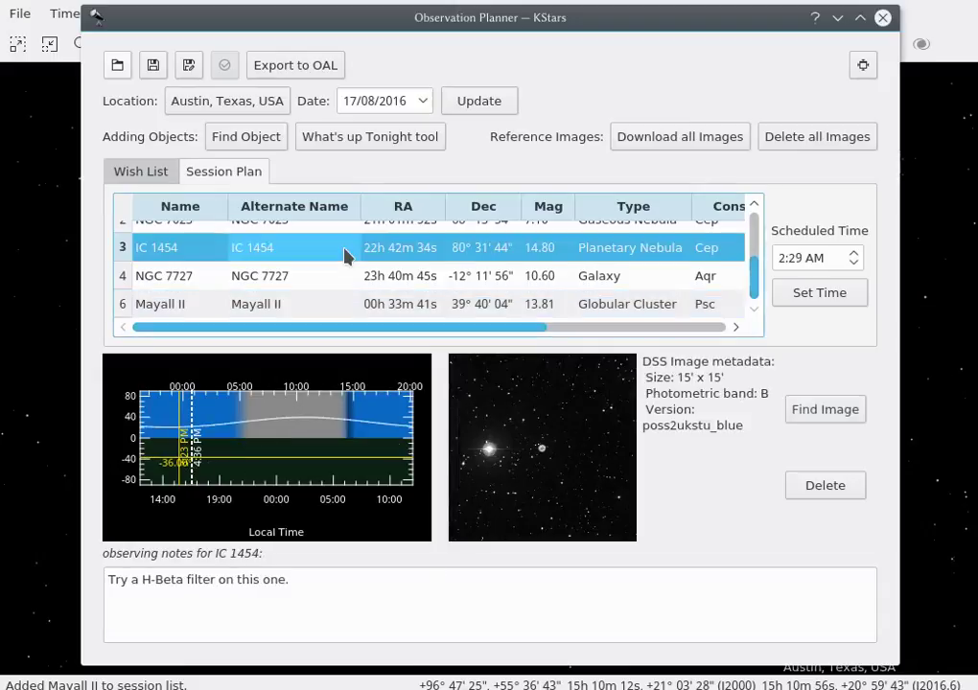
scroll(347, 256, up, 1)
key(Up)
key(Up)
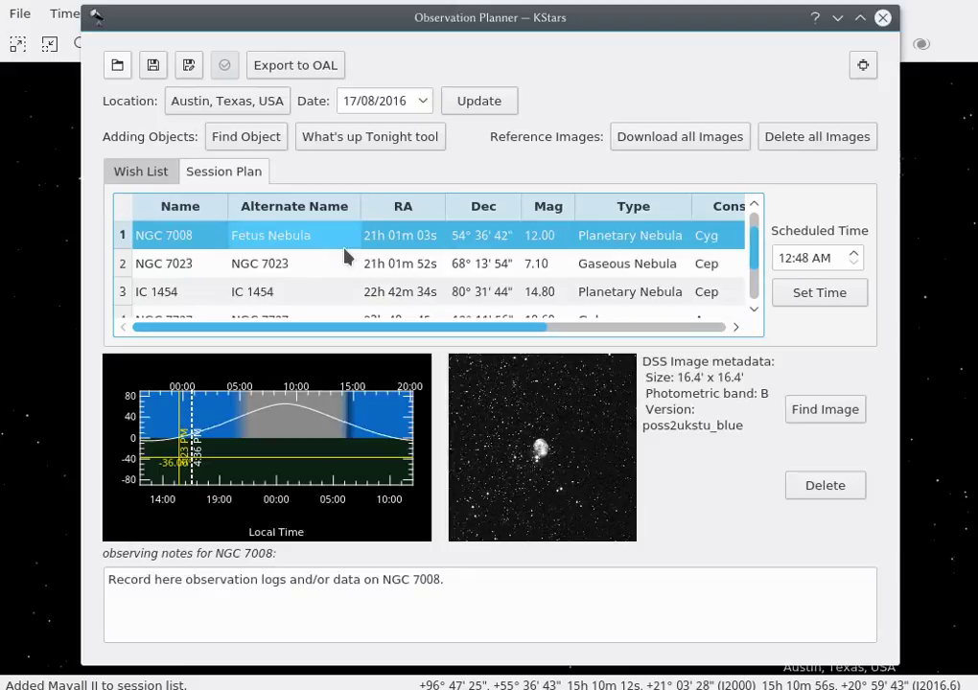
key(Down)
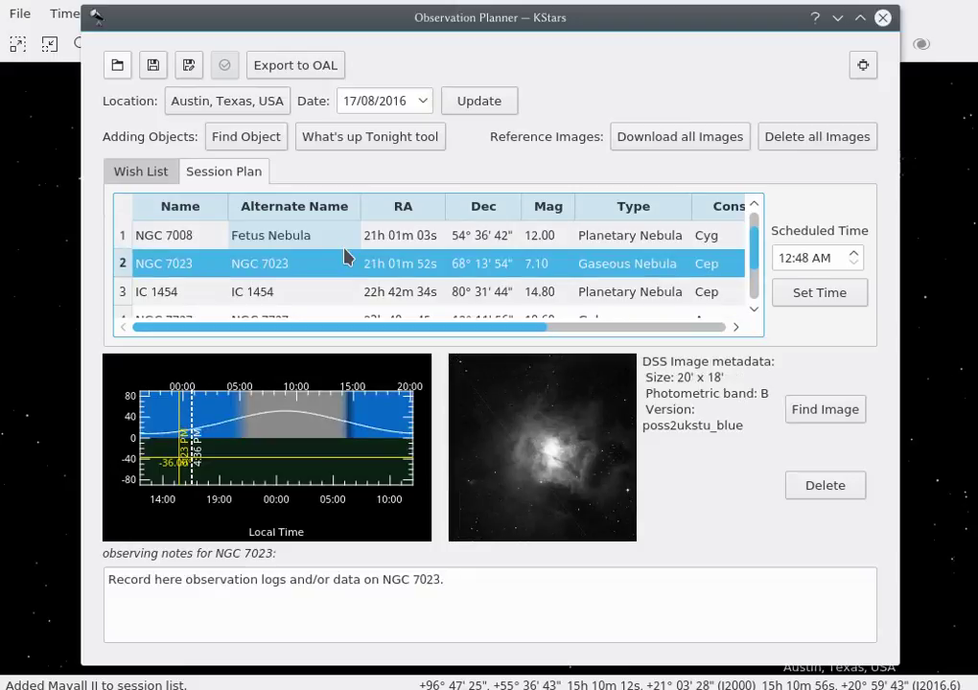
click(582, 331)
drag(583, 331, 635, 332)
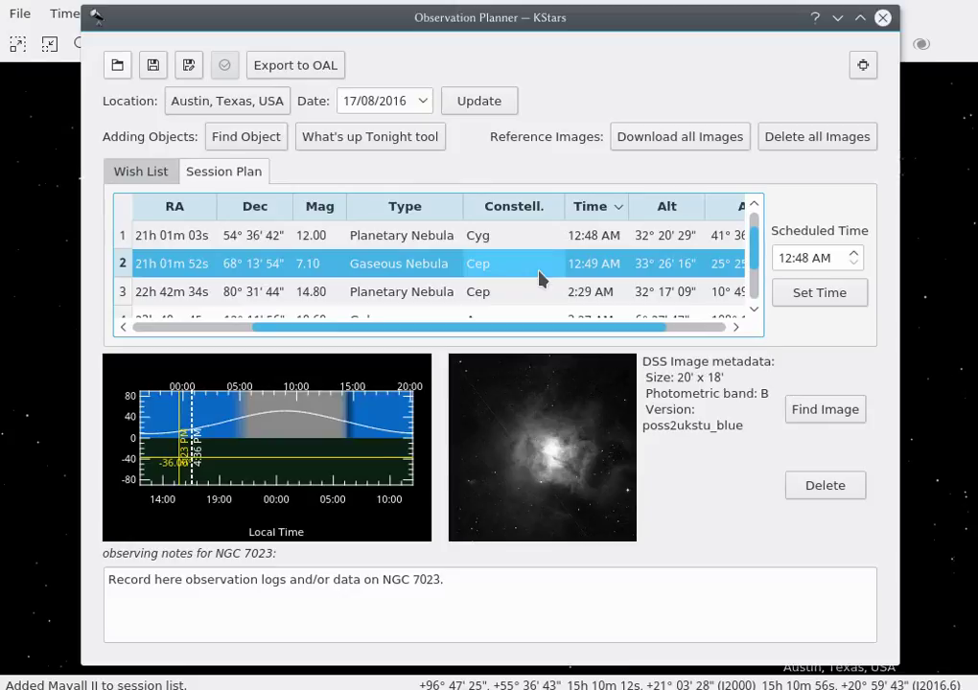
click(534, 295)
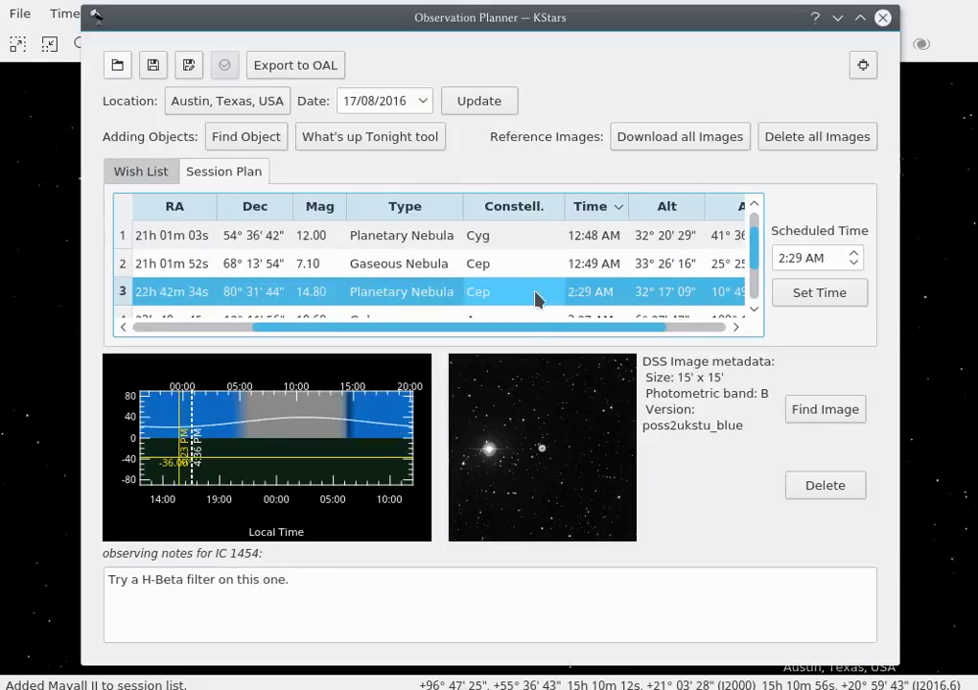
drag(543, 329, 309, 309)
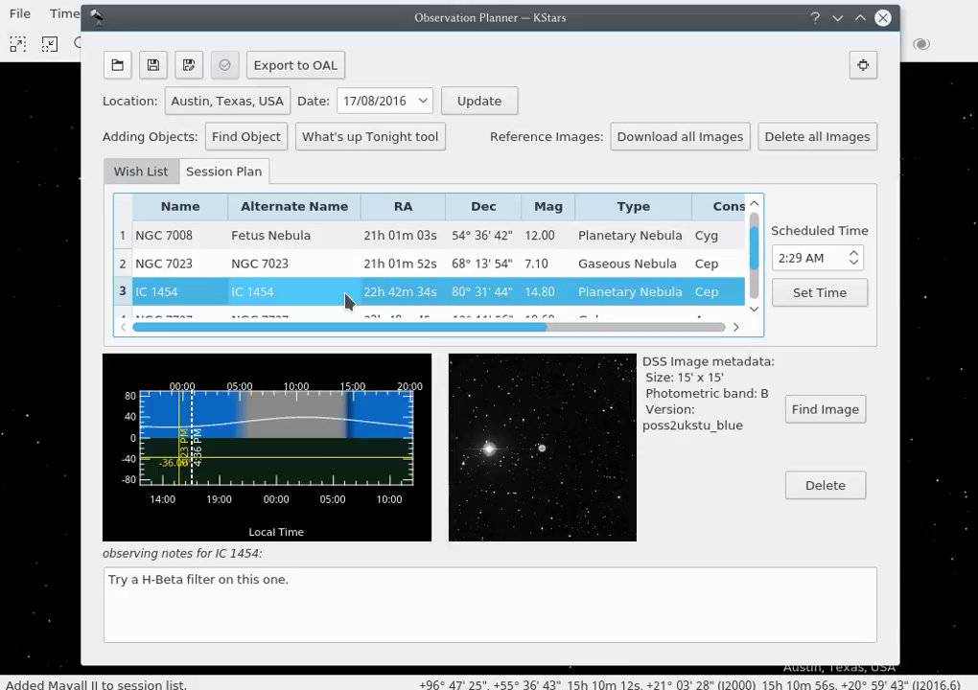
drag(371, 329, 520, 340)
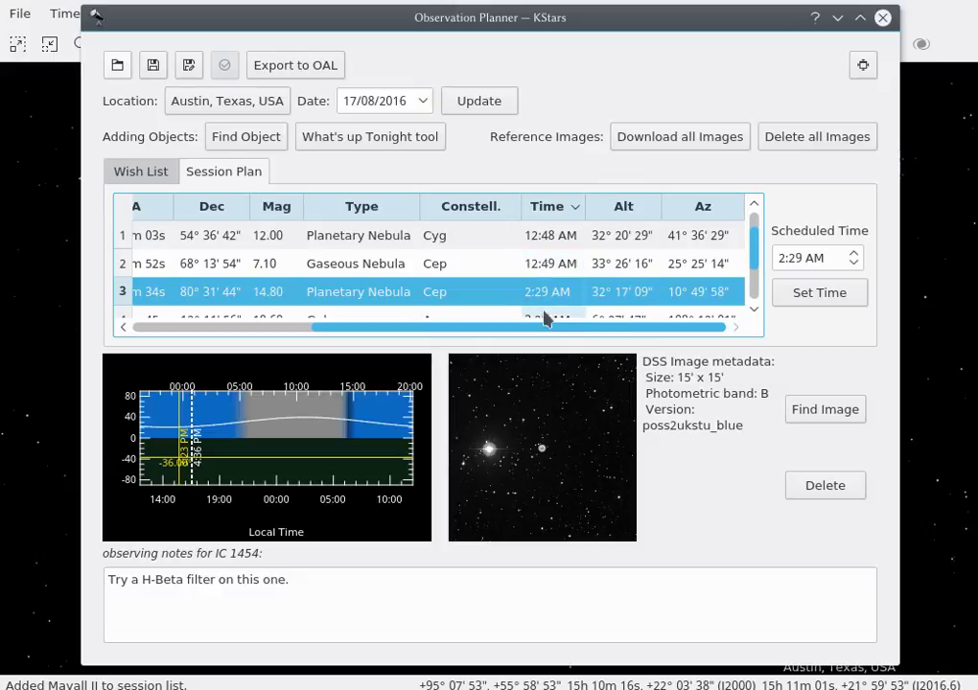
- Set IC 1454's scheduled hour from 2 to 4, giving 4:29 AM
click(754, 308)
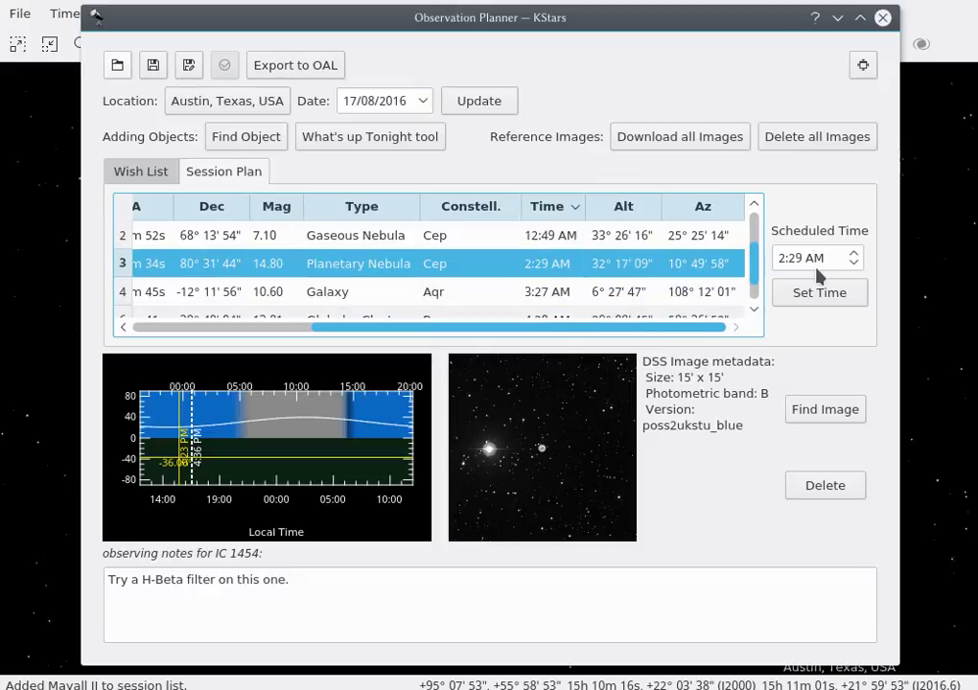
click(780, 258)
key(Up)
key(Up)
click(803, 292)
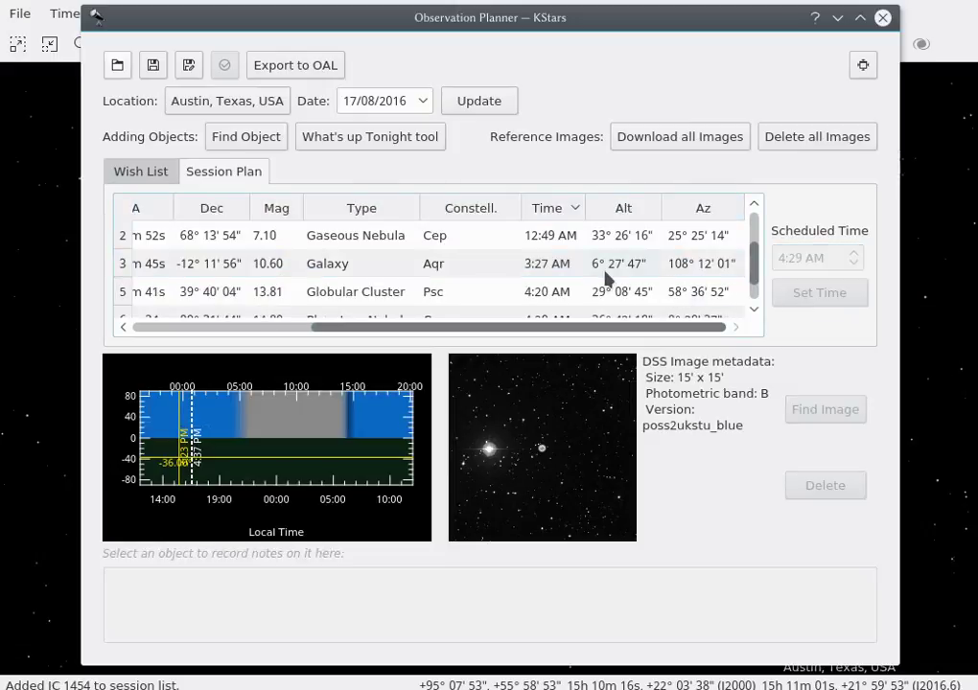
- Compare IC 1454's new 4:29 AM slot with Mayall II at 4:20 AM
scroll(590, 277, down, 1)
click(579, 311)
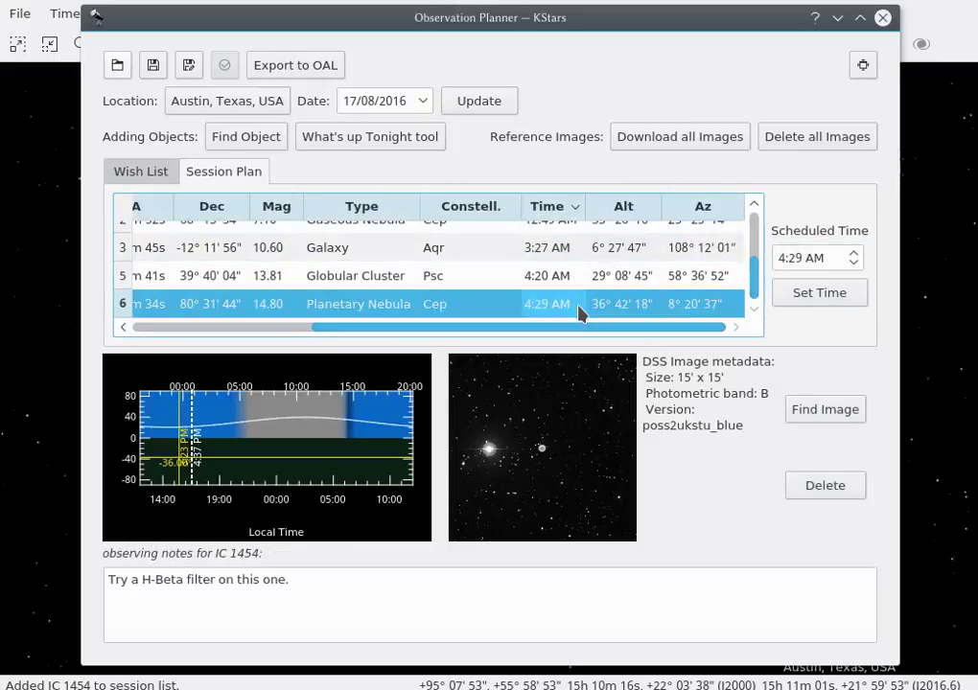
click(562, 281)
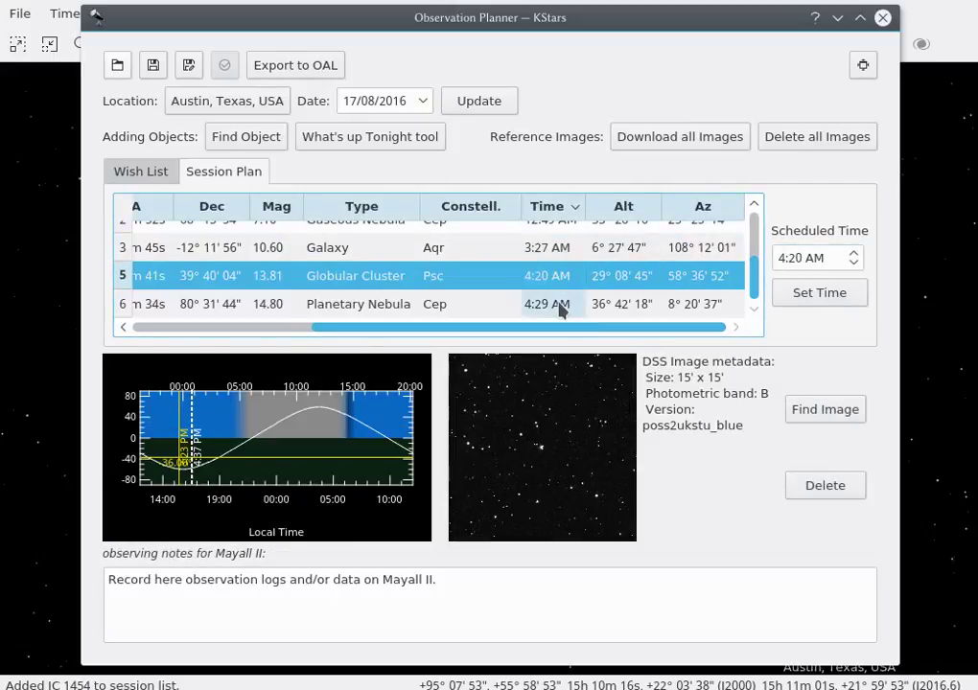
click(561, 306)
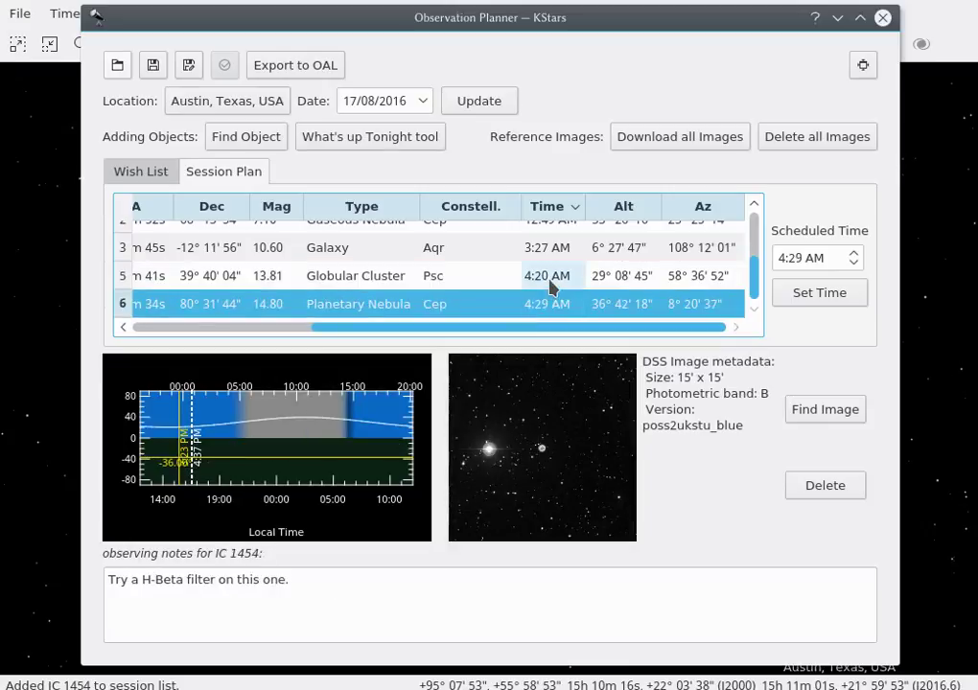
key(Up)
key(Up)
key(Down)
key(Up)
key(Up)
key(Up)
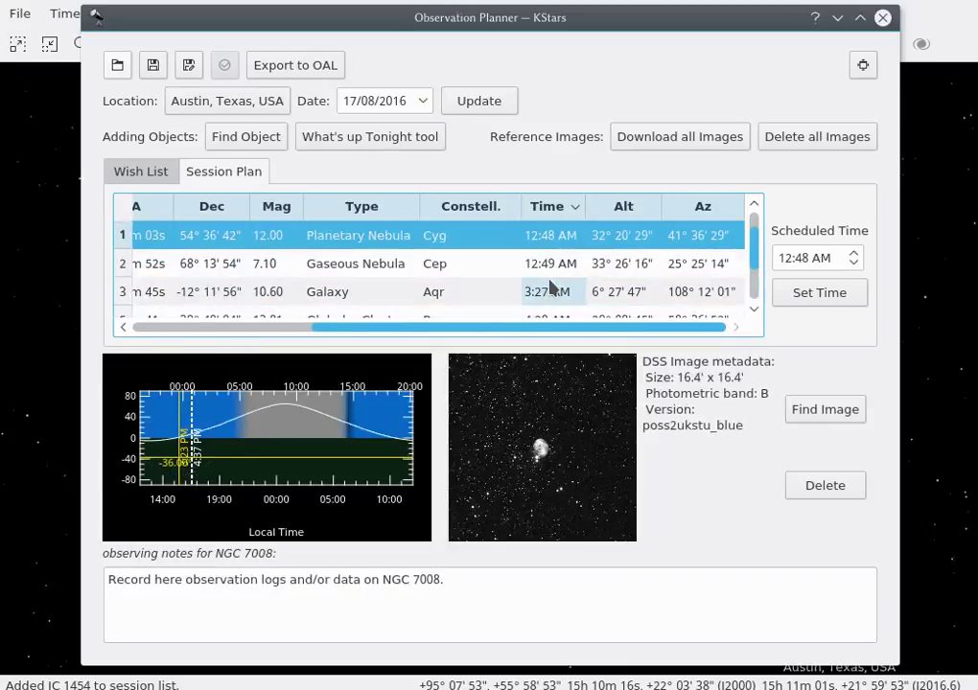
scroll(460, 330, left, 5)
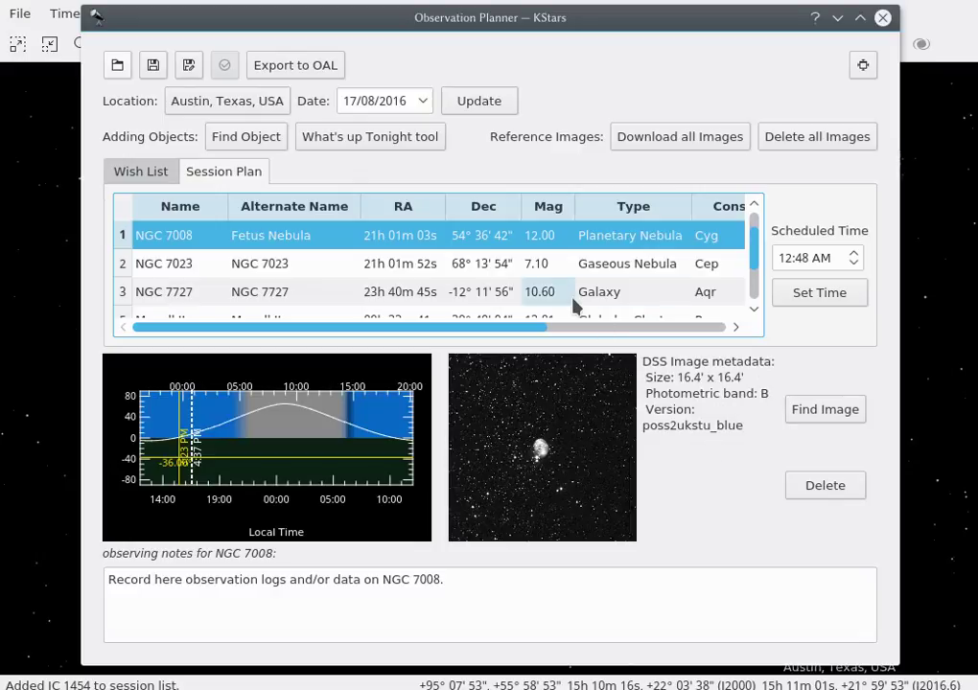
click(499, 279)
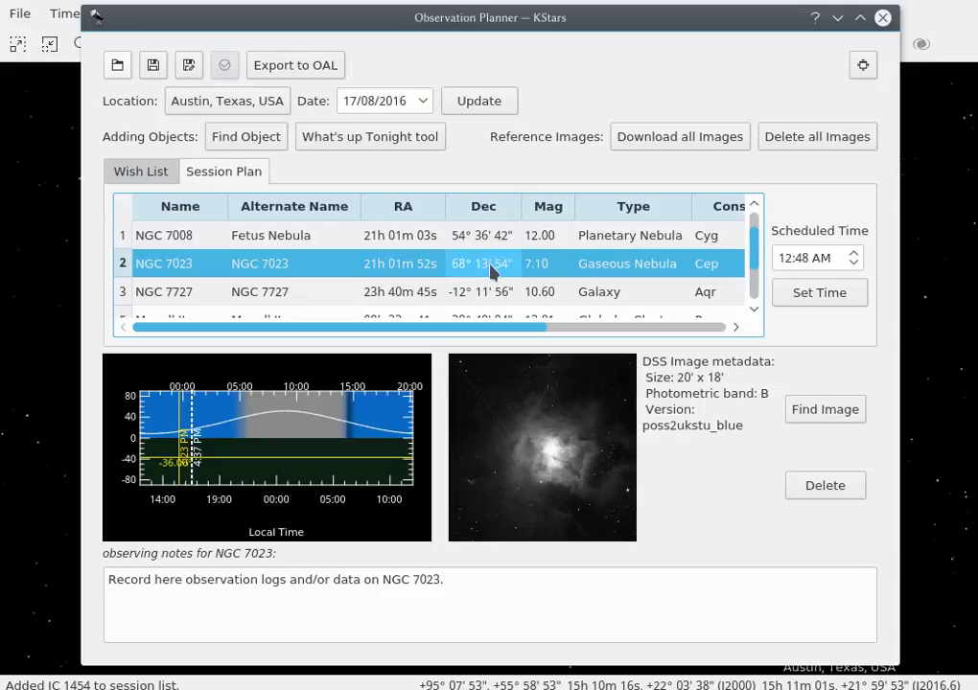
scroll(499, 282, down, 1)
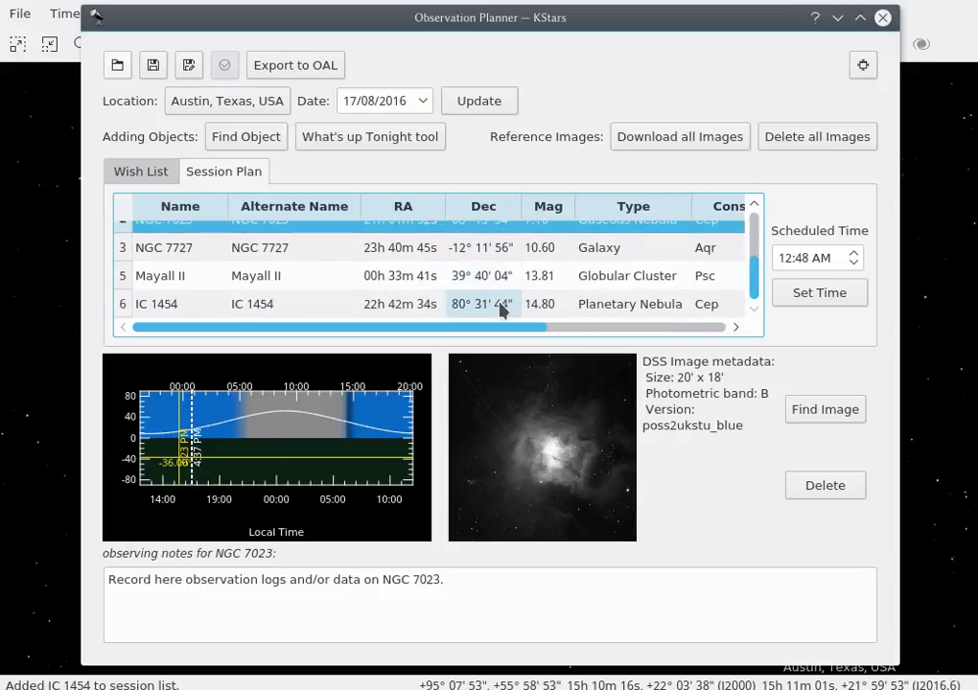
click(499, 307)
click(522, 423)
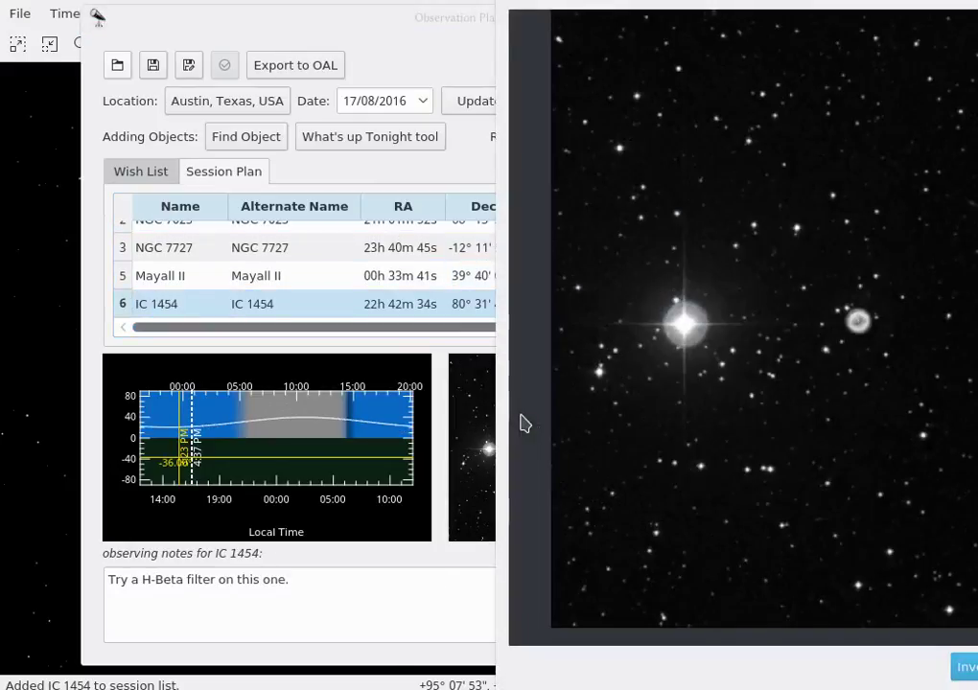
key(Escape)
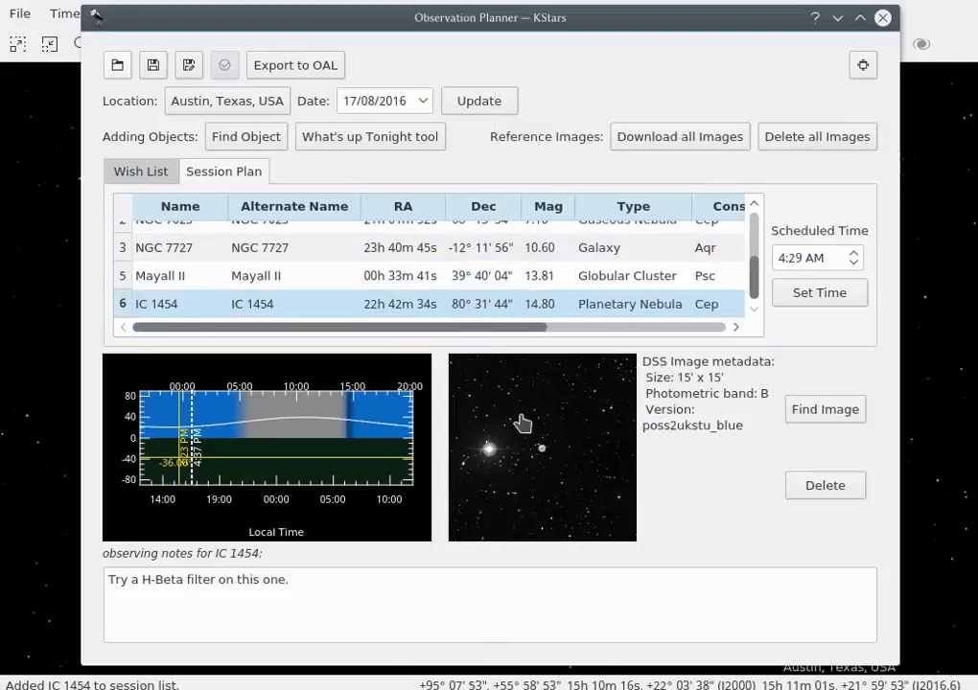
- Request a custom 15-arcminute DSS image of IC 1454 in the poss2ukstu_red version
right_click(435, 315)
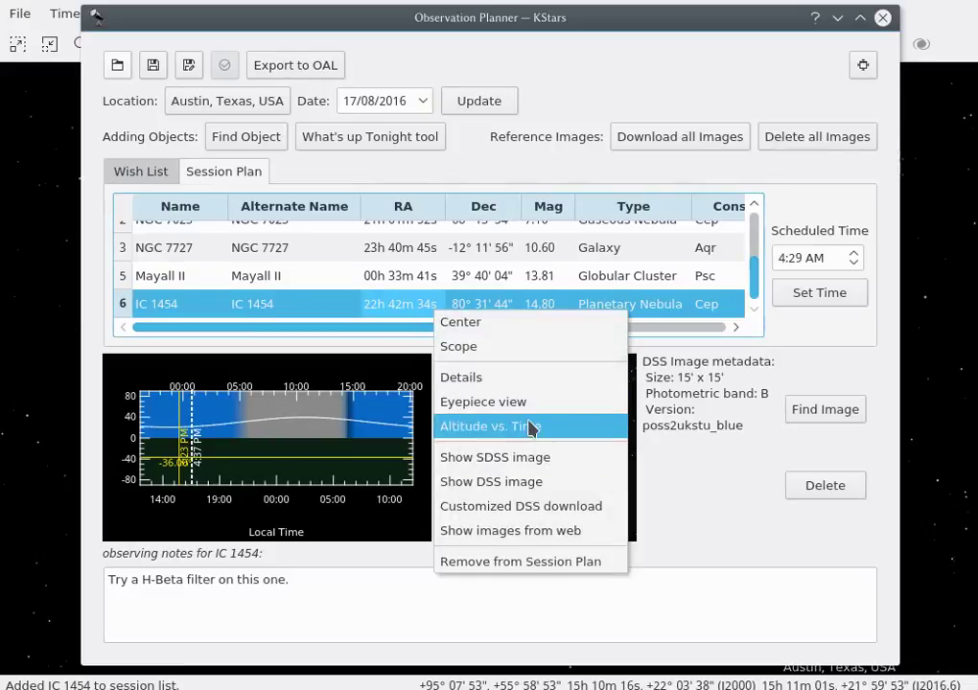
click(554, 508)
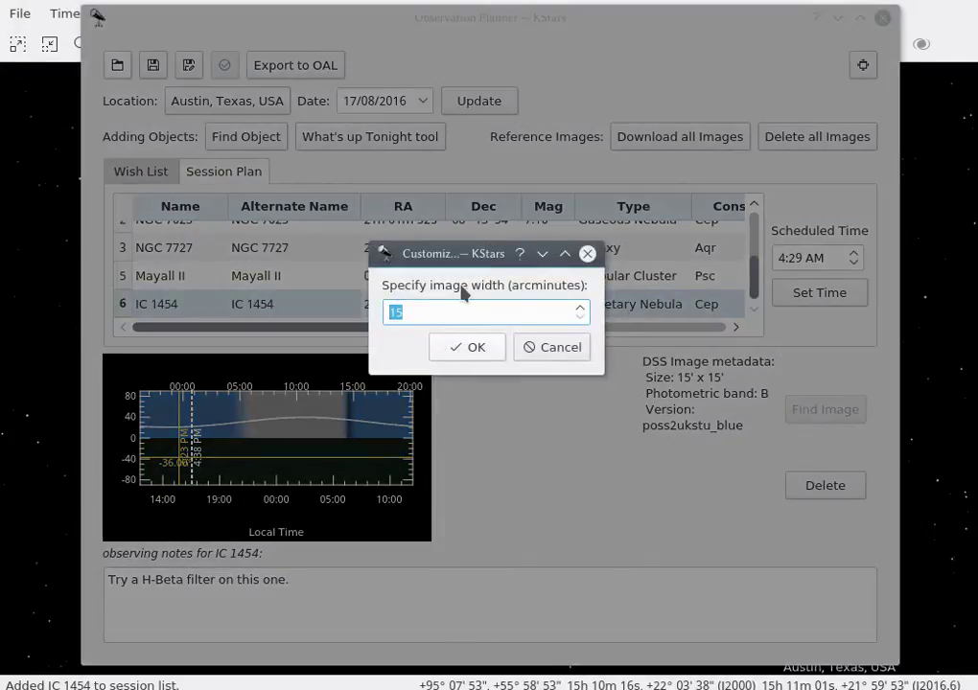
key(Return)
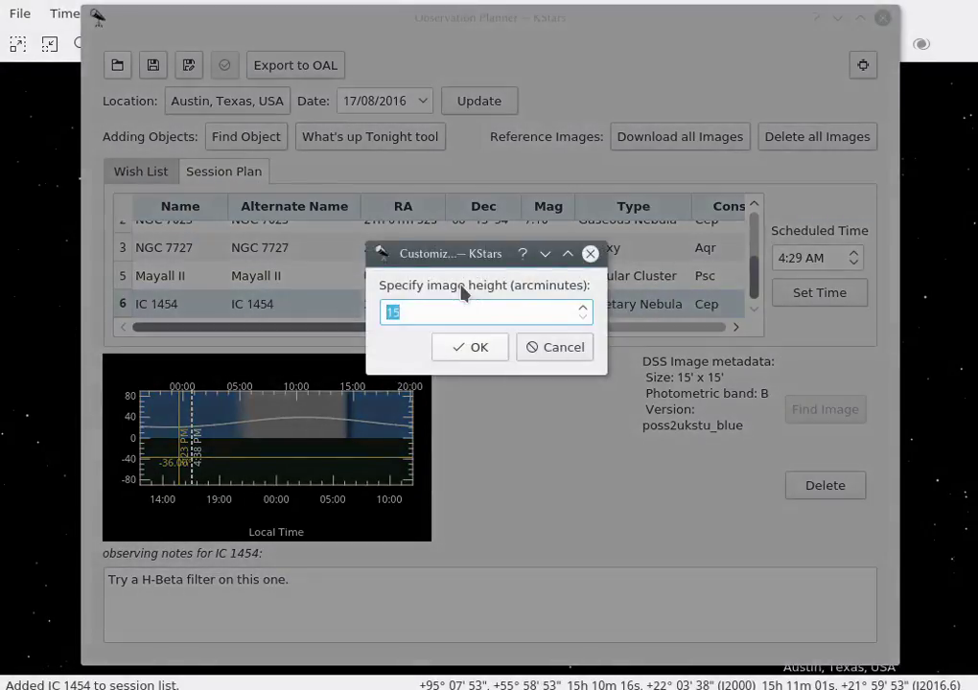
key(Return)
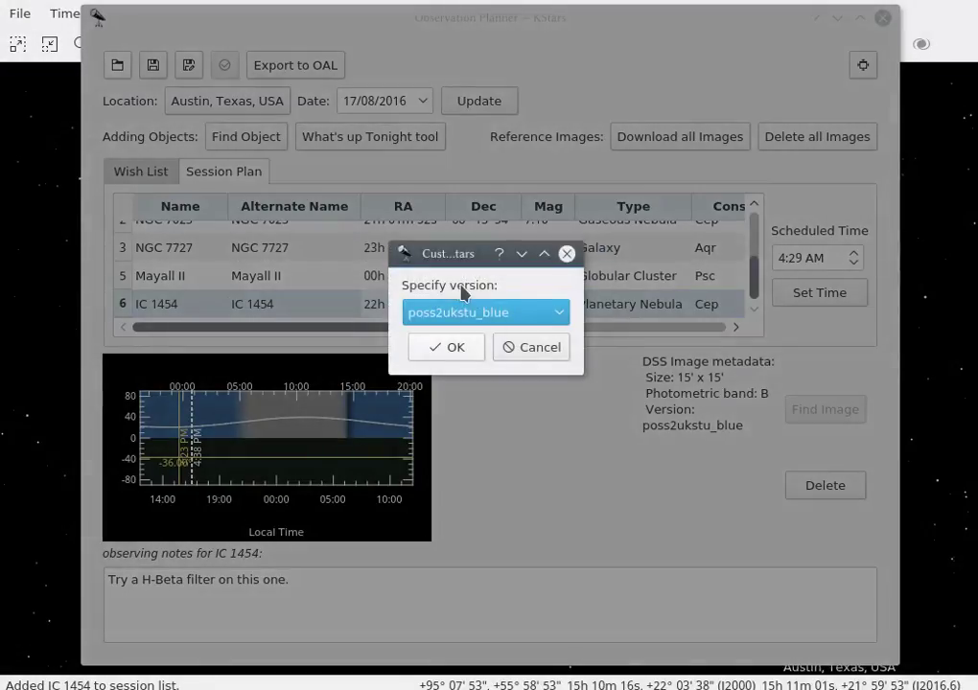
click(446, 313)
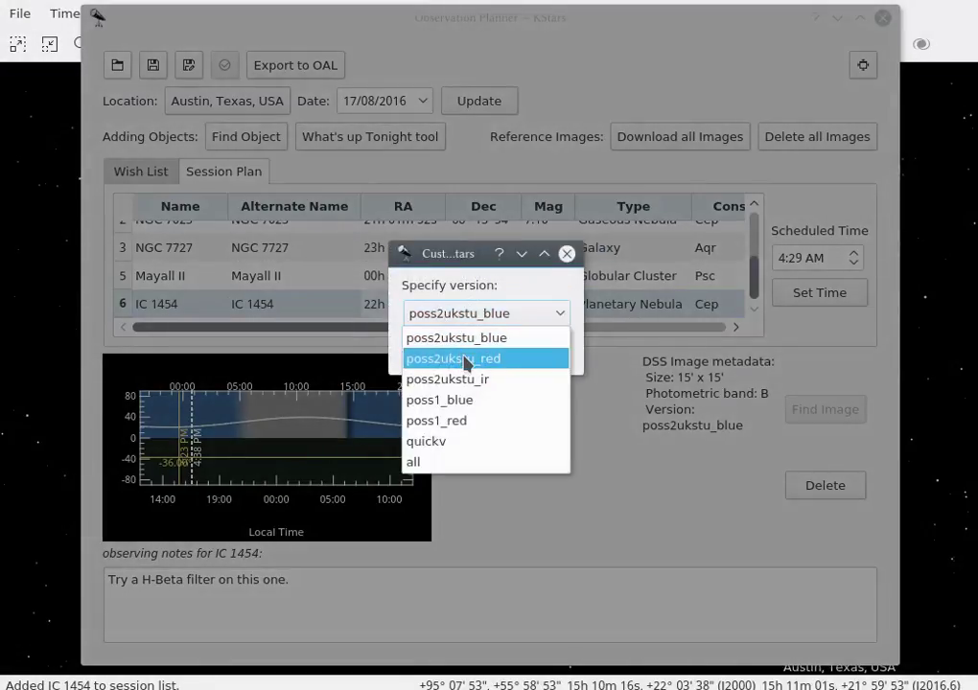
click(465, 359)
click(457, 348)
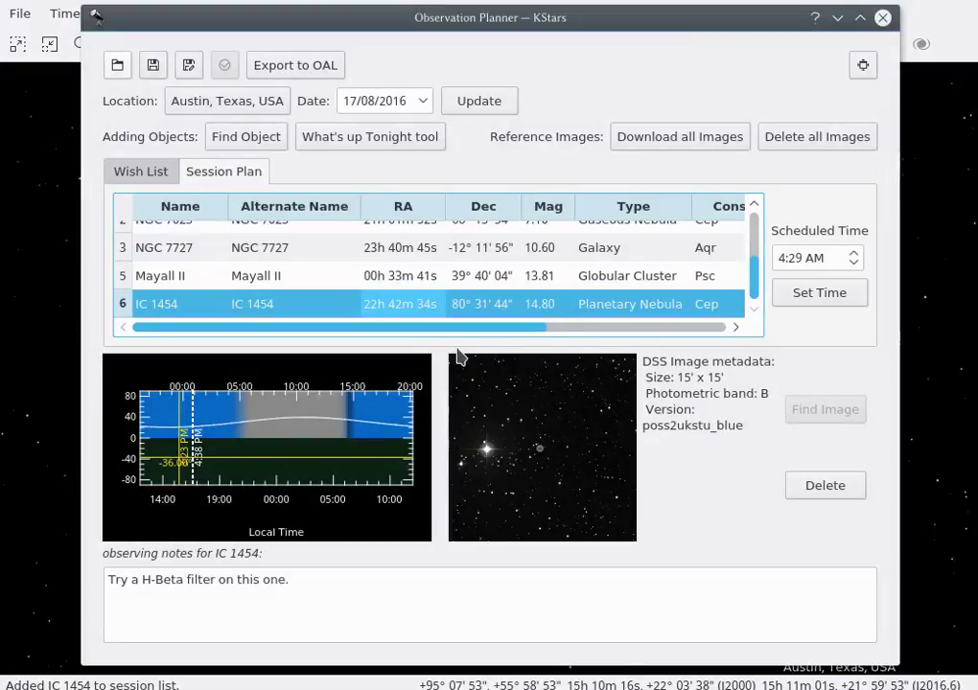
- View IC 1454's poss2ukstu_red image full size, then close it and reselect IC 1454
click(498, 277)
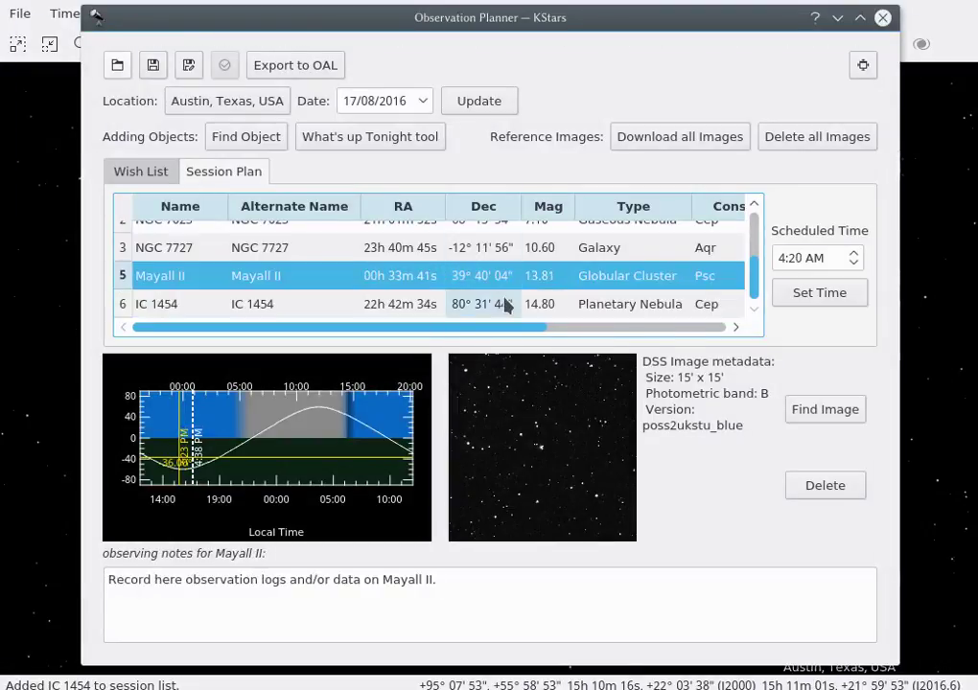
click(503, 305)
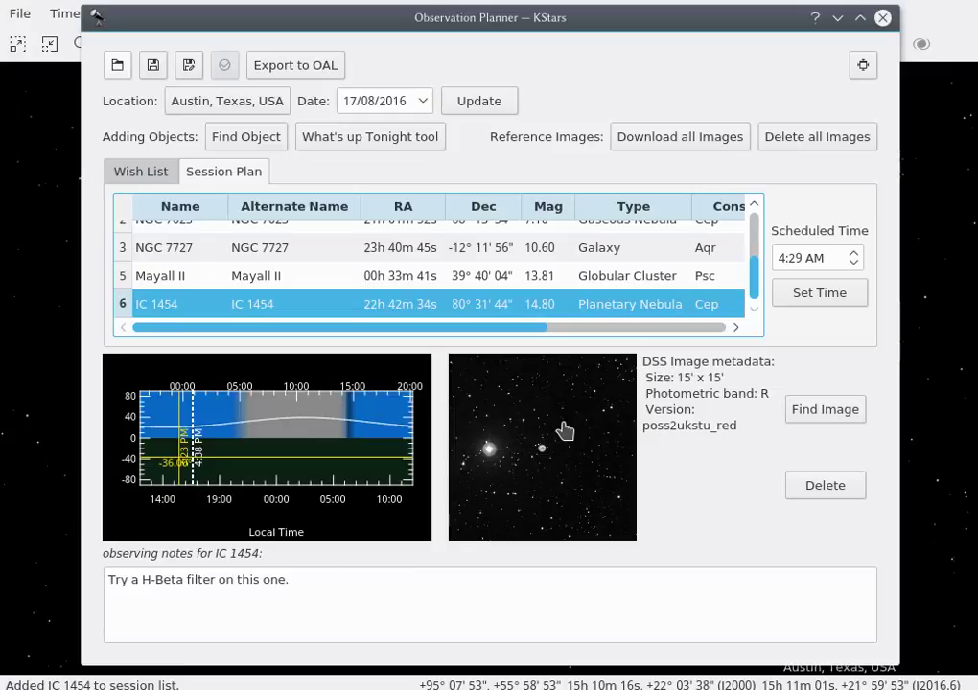
click(578, 439)
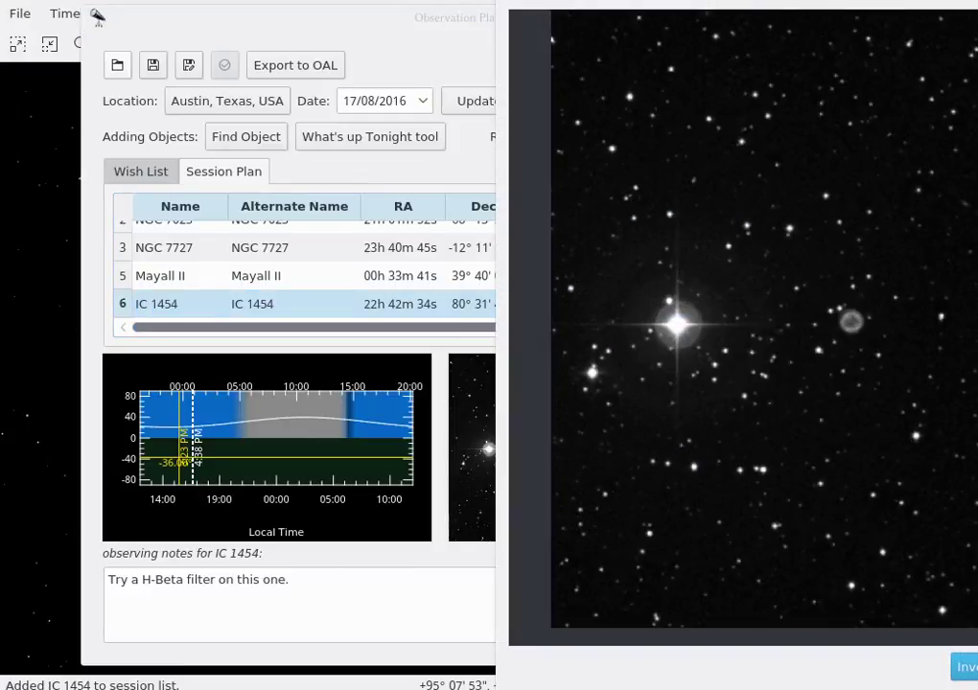
key(Escape)
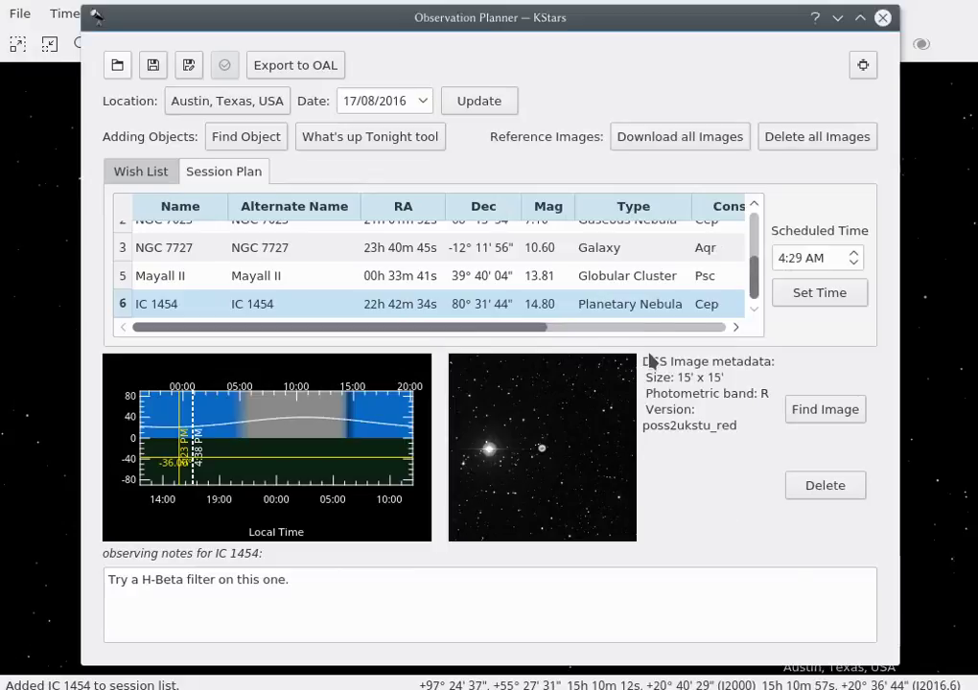
click(519, 276)
key(Down)
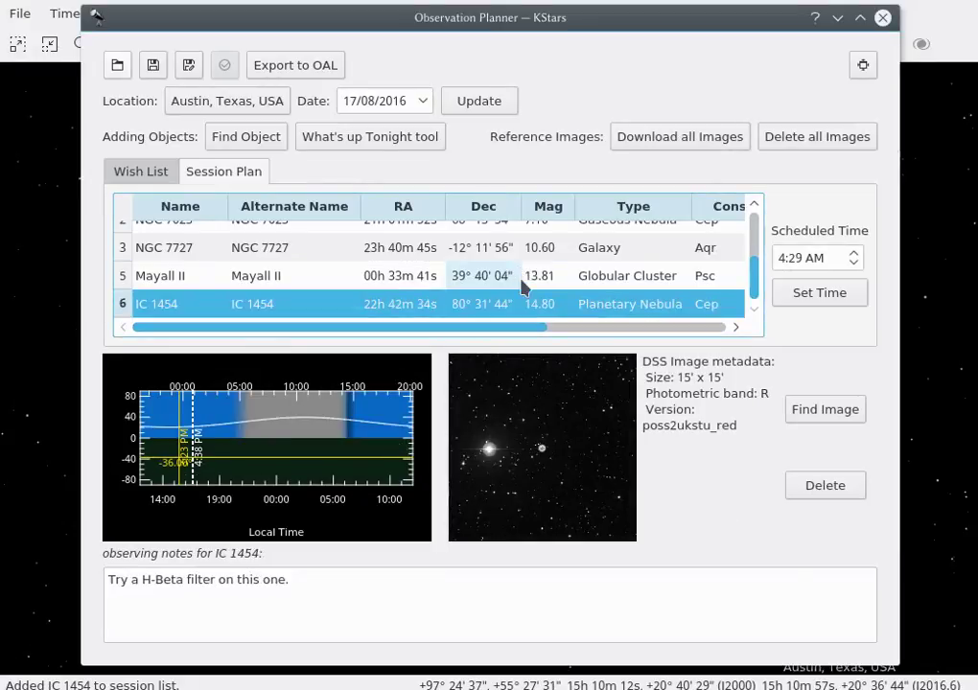
- Set the first web search result as IC 1454's image and view it enlarged
right_click(526, 305)
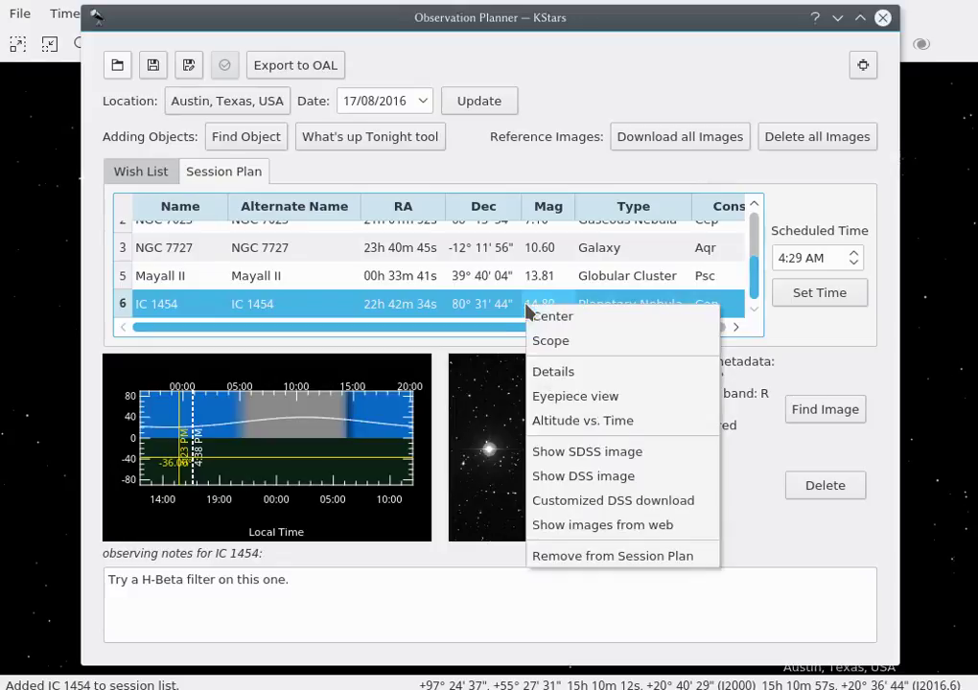
click(625, 532)
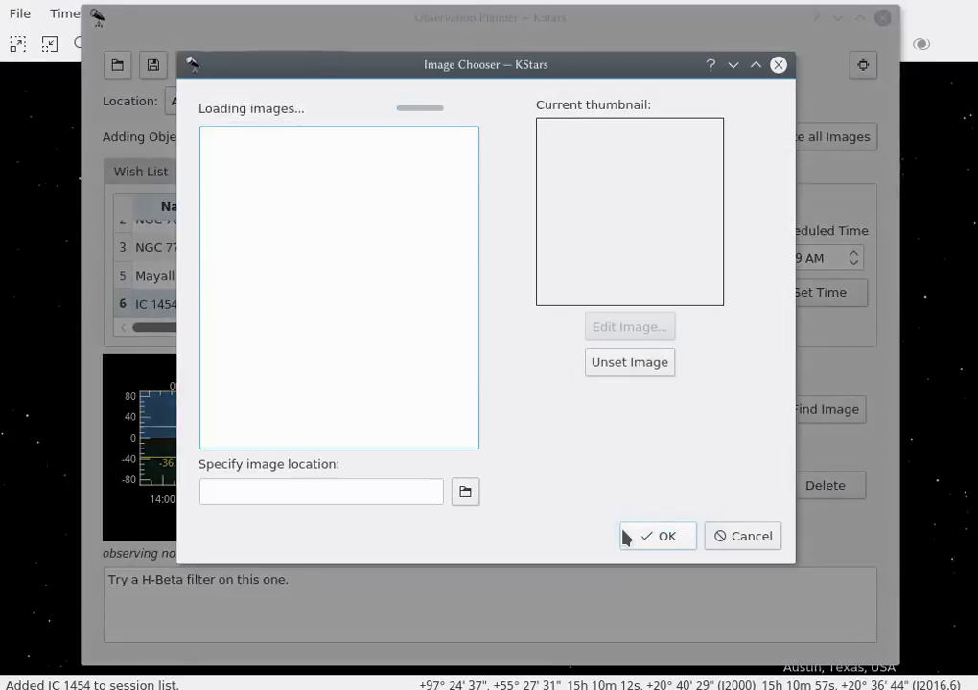
click(355, 140)
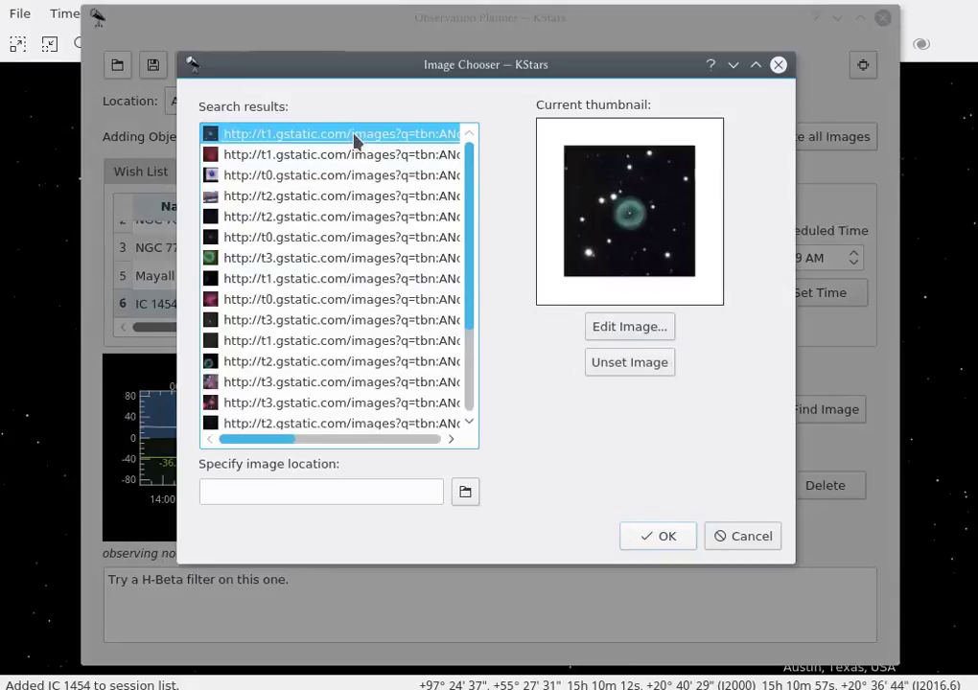
click(660, 540)
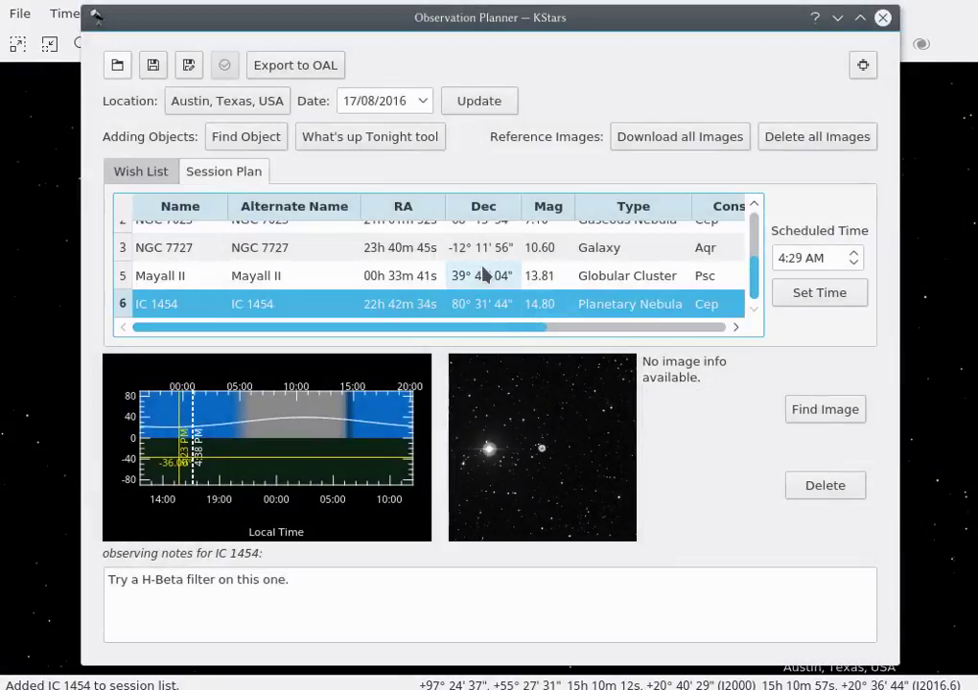
click(483, 280)
click(490, 306)
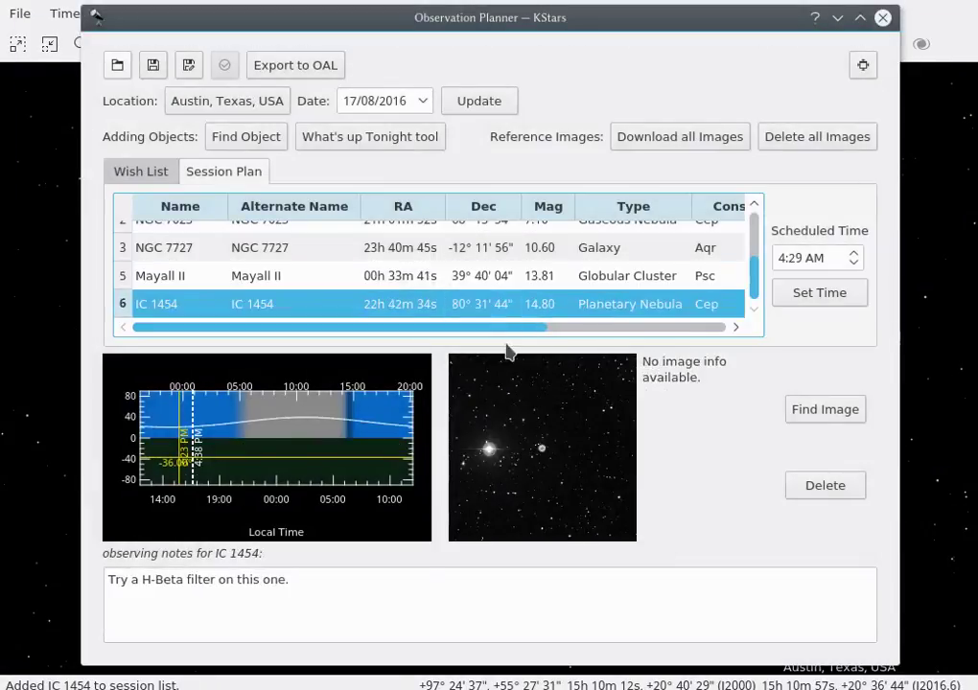
click(544, 436)
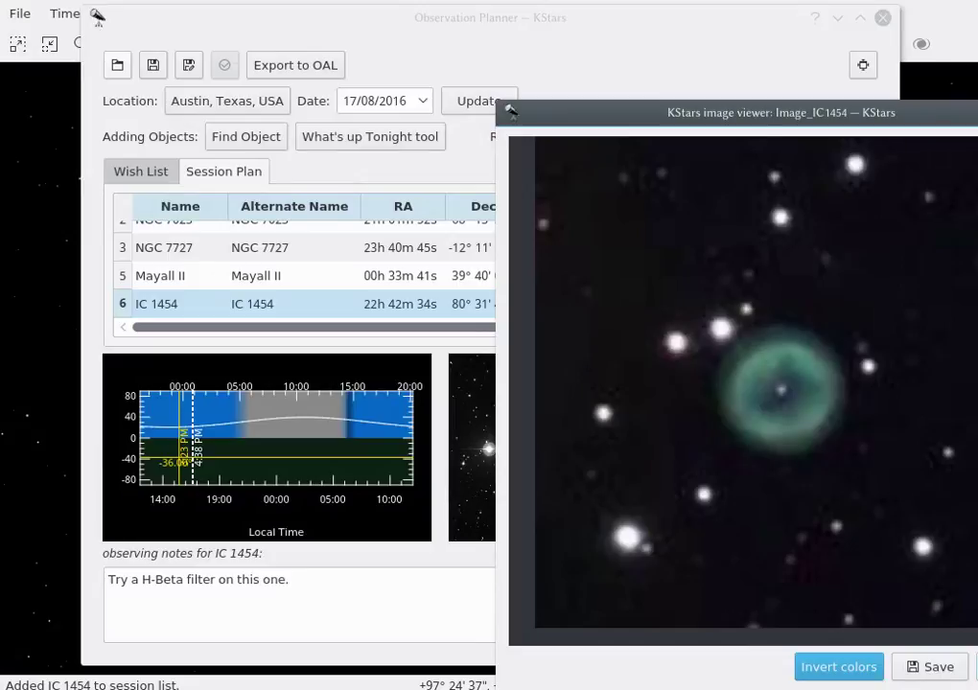
key(Escape)
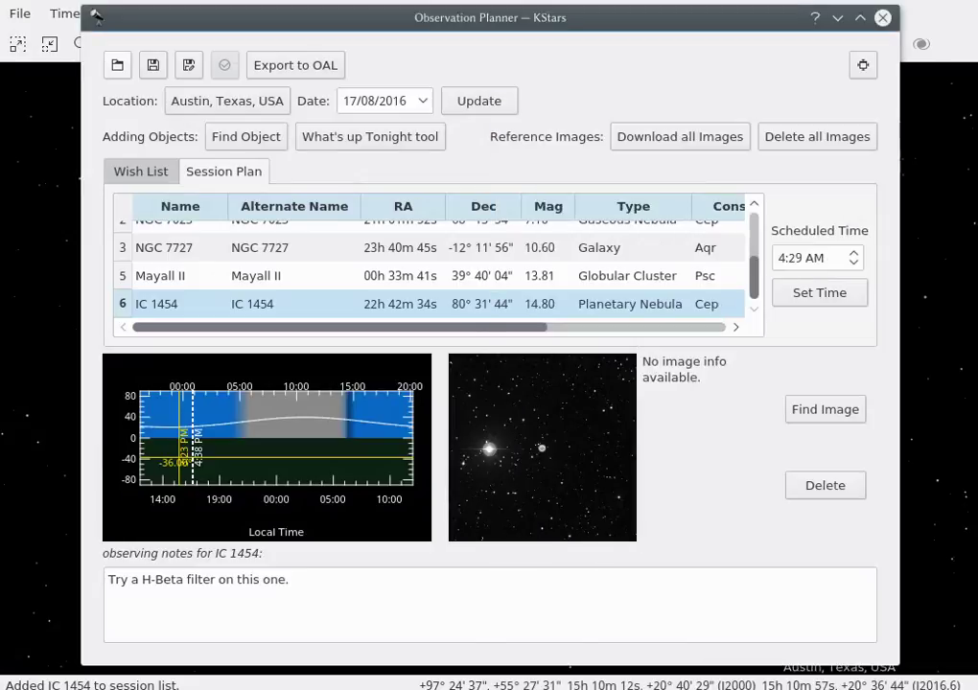
click(400, 278)
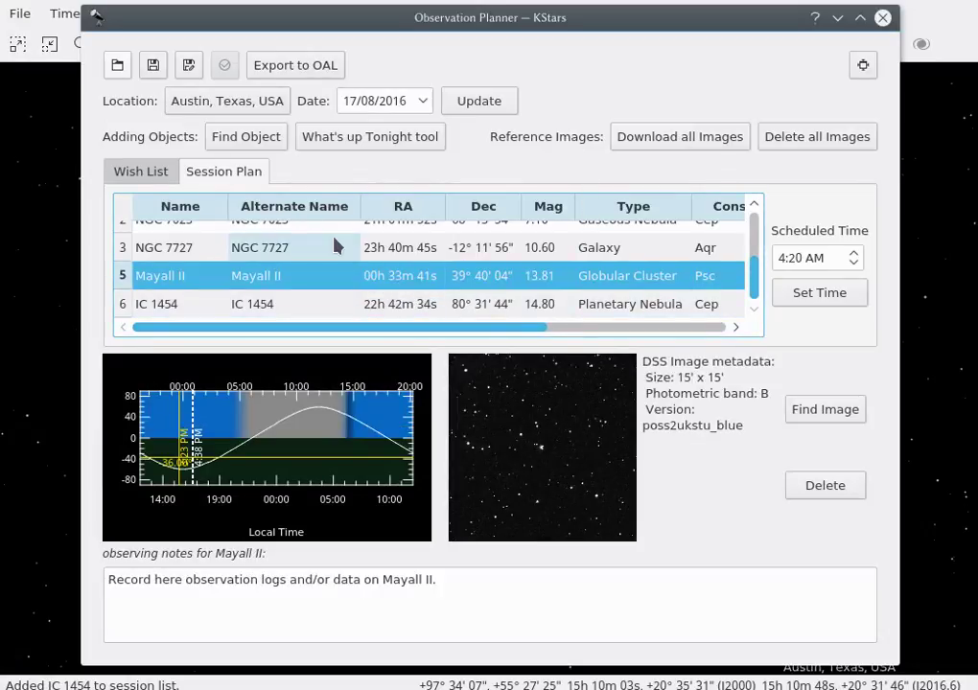
scroll(384, 275, up, 1)
scroll(384, 275, down, 1)
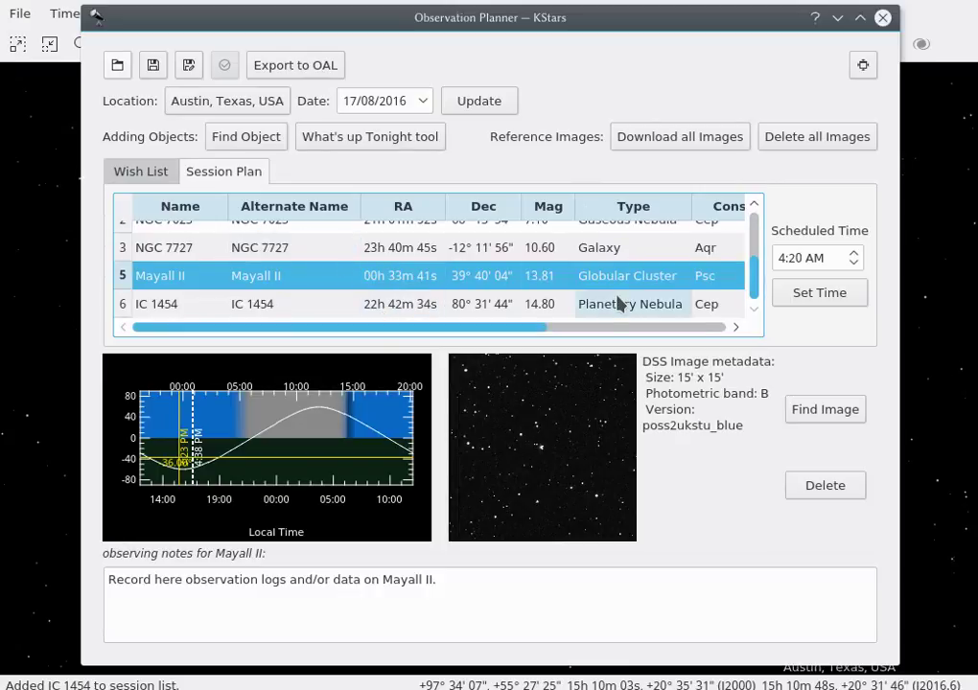
scroll(623, 300, up, 1)
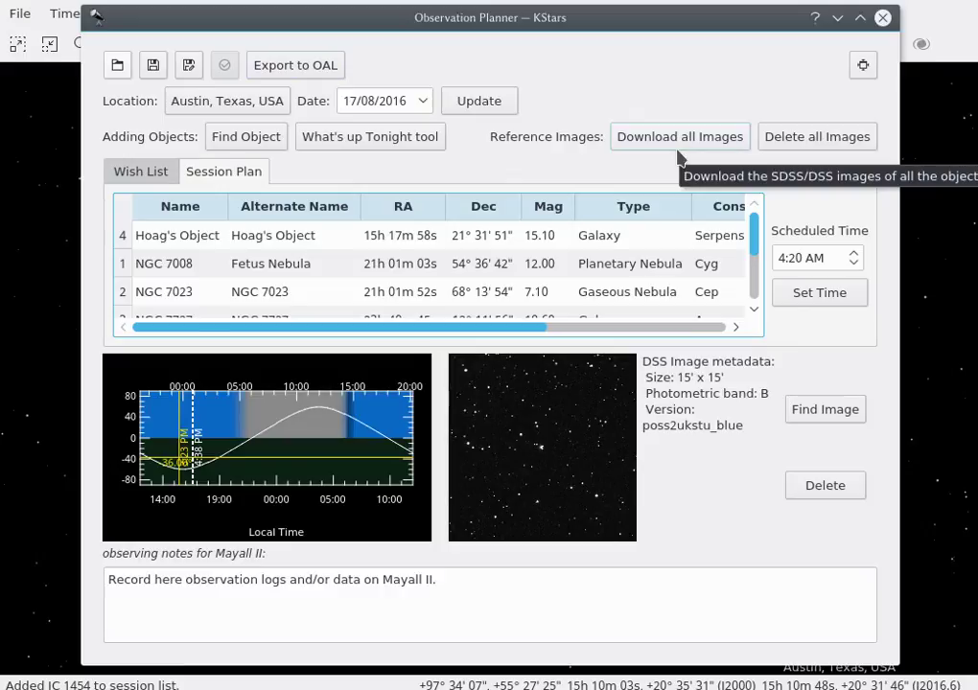
- Scroll the plan table to the Time column and select Hoag's Object
drag(520, 330, 735, 337)
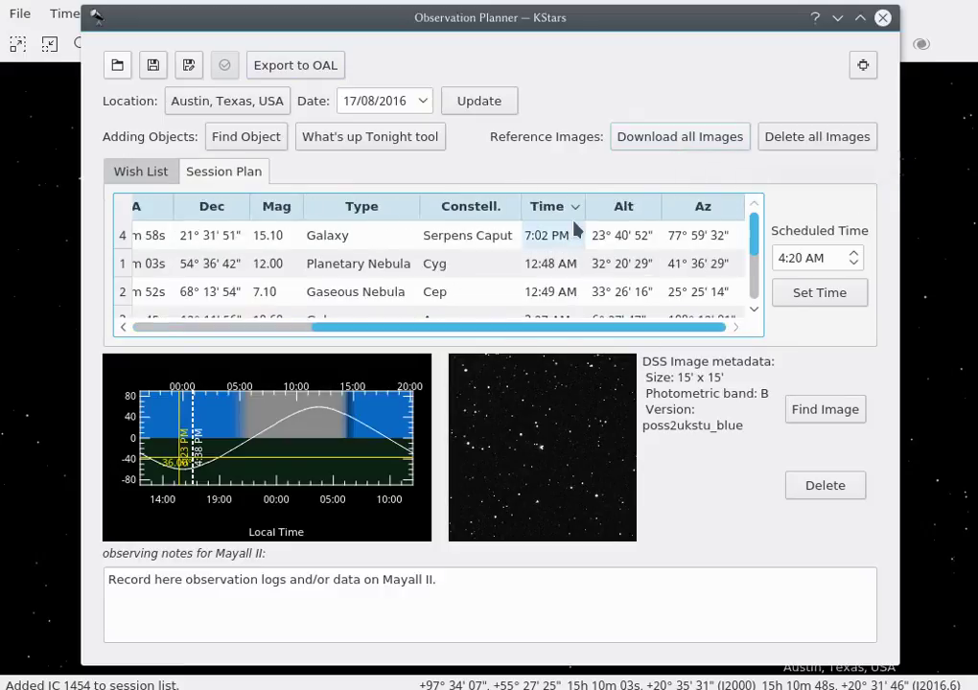
click(463, 237)
key(Down)
key(Up)
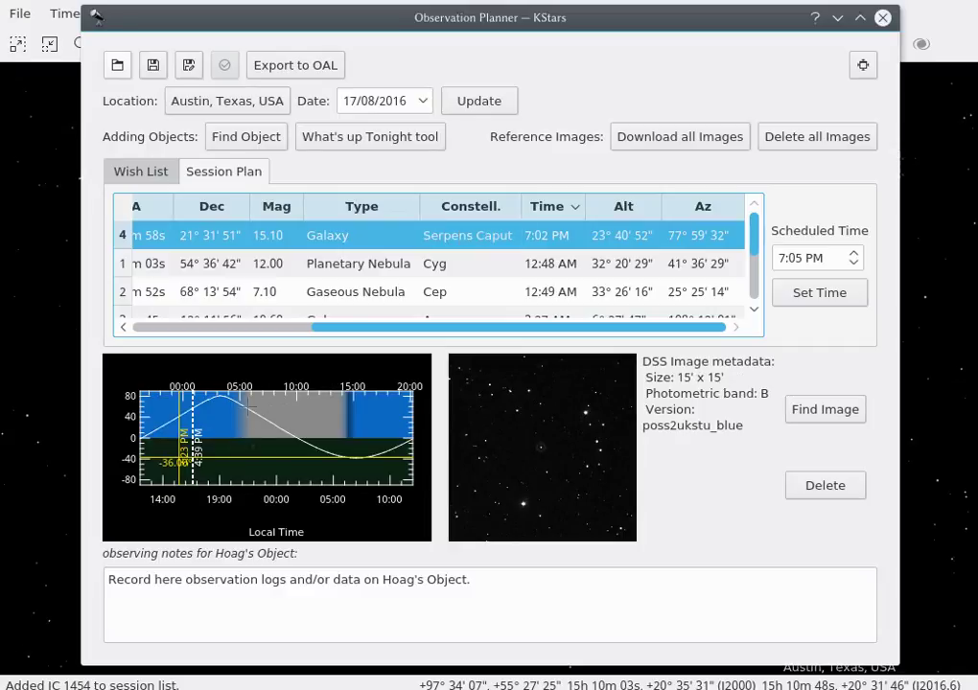
- Read Hoag's Object's altitude at about 9:21–9:31 PM, then show NGC 7008's details
click(248, 409)
click(247, 409)
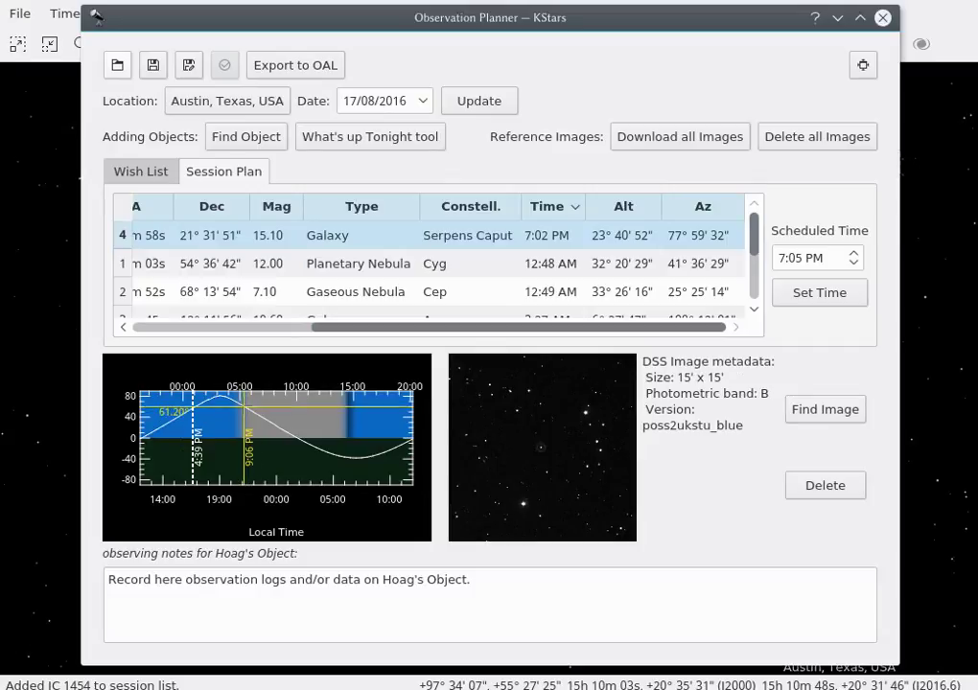
click(247, 410)
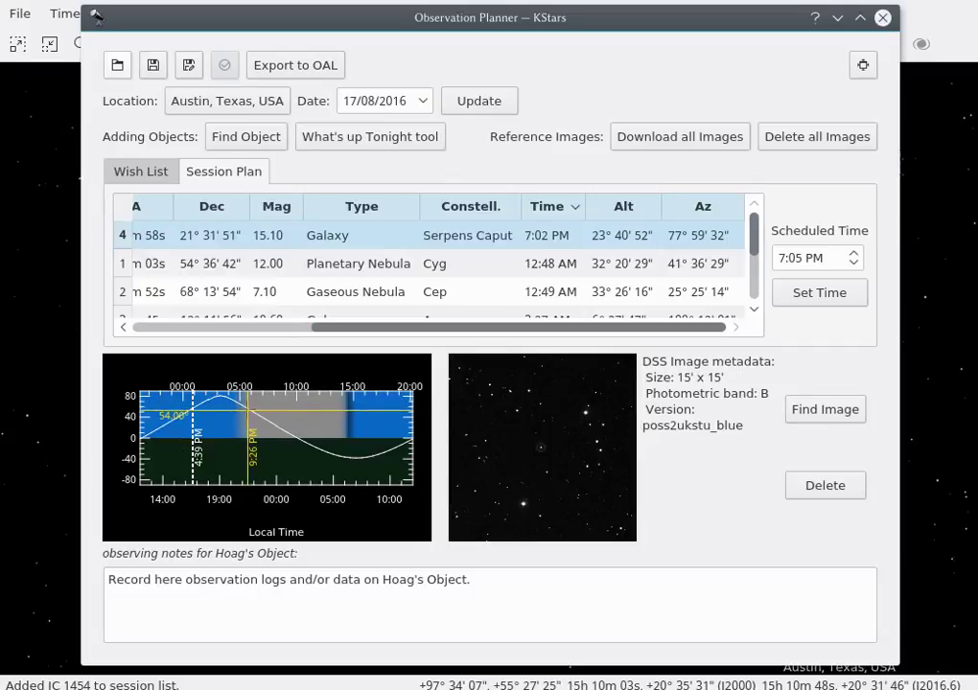
click(247, 407)
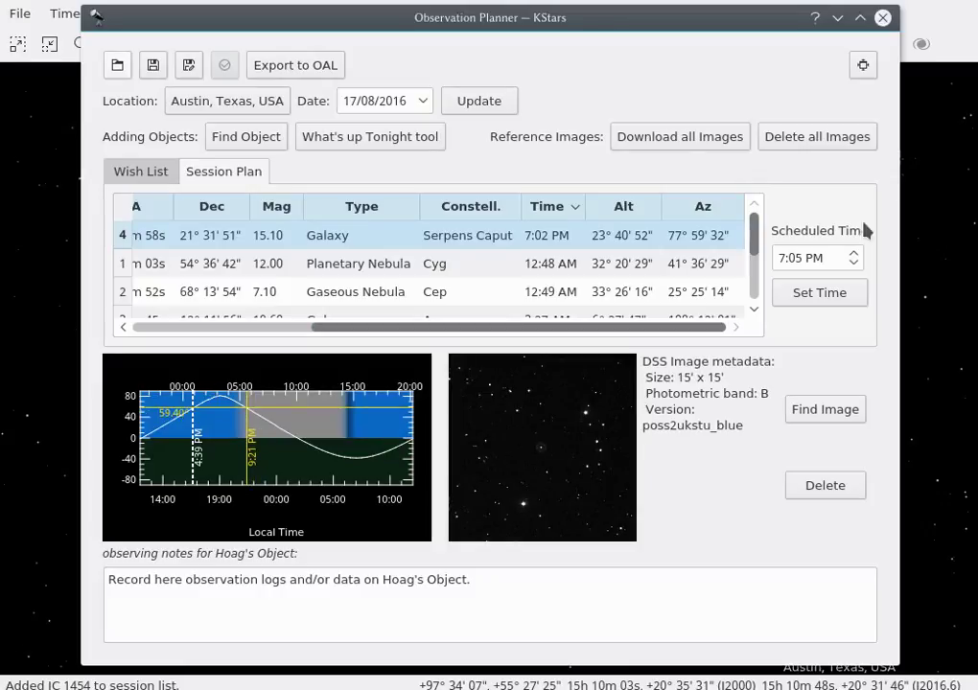
click(494, 275)
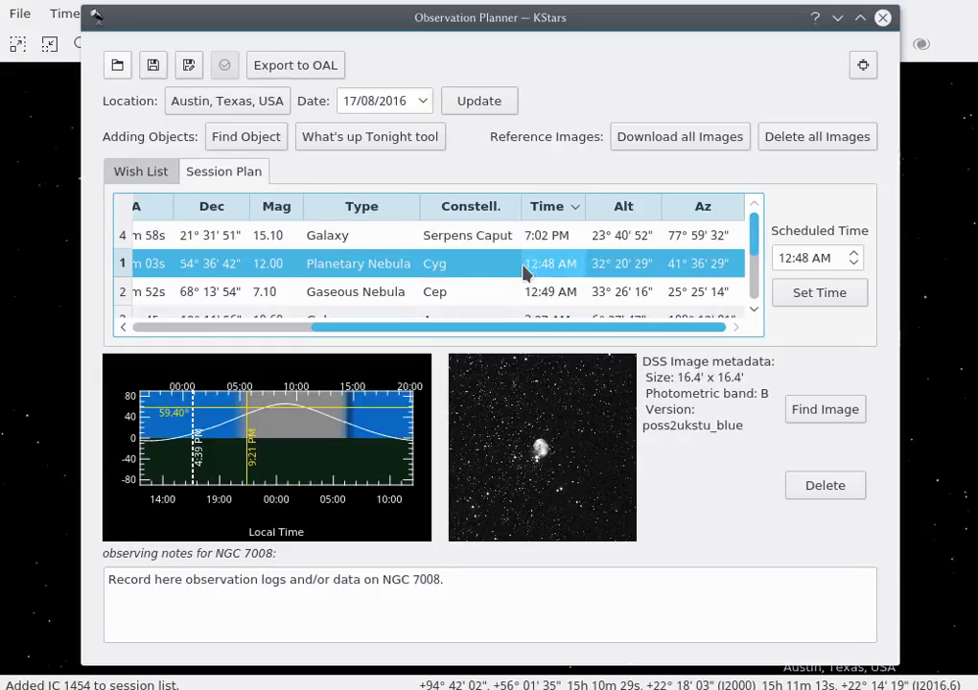
- Centre the sky map on NGC 7008 and view it past the planner window
right_click(522, 273)
click(537, 279)
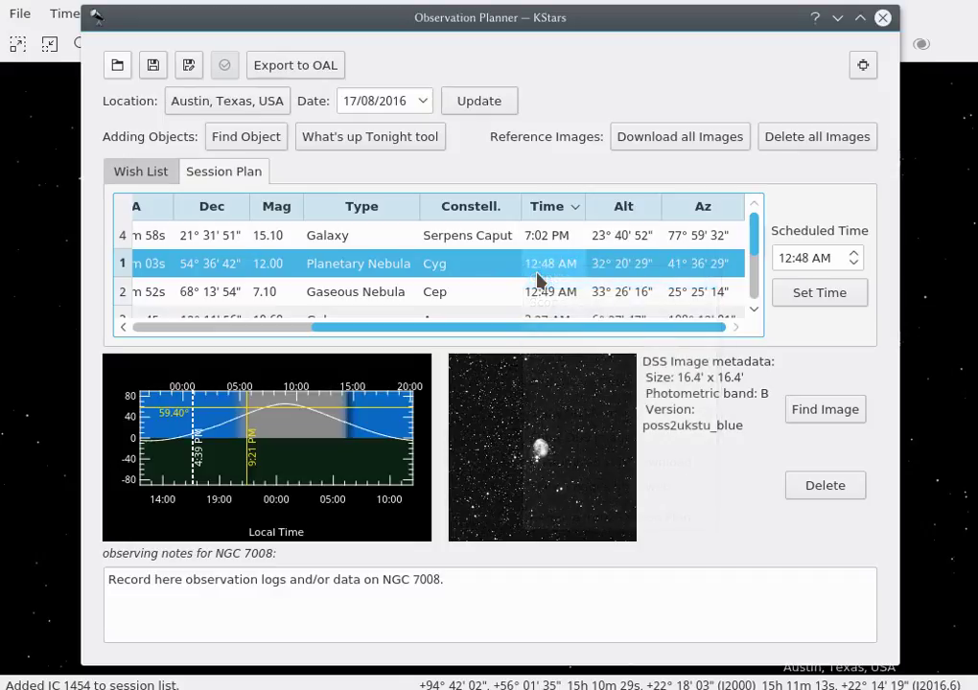
drag(537, 18, 556, 560)
scroll(571, 406, down, 4)
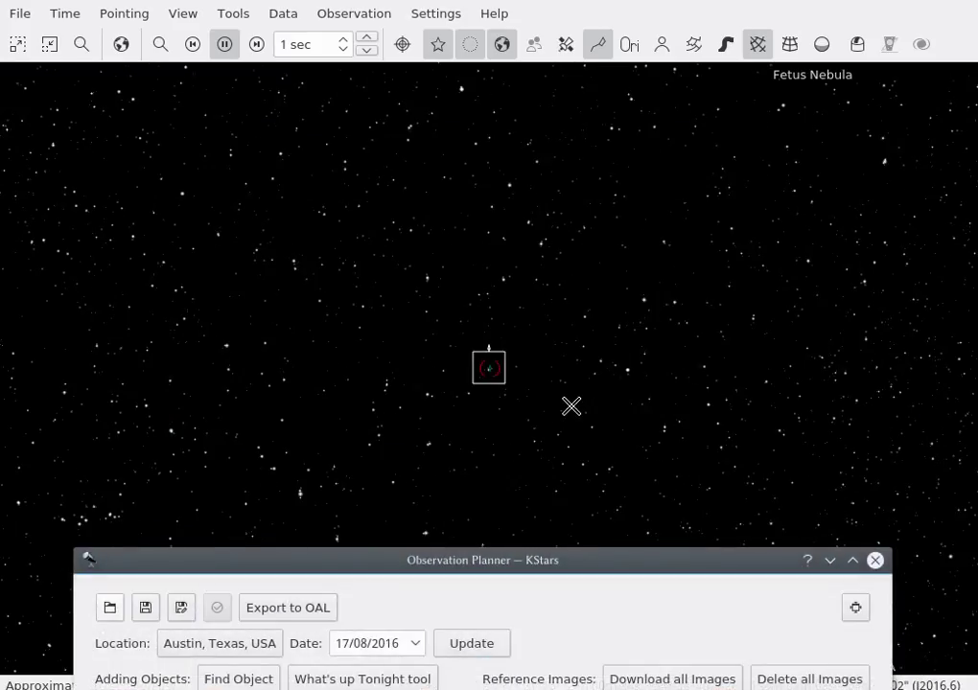
scroll(571, 407, down, 4)
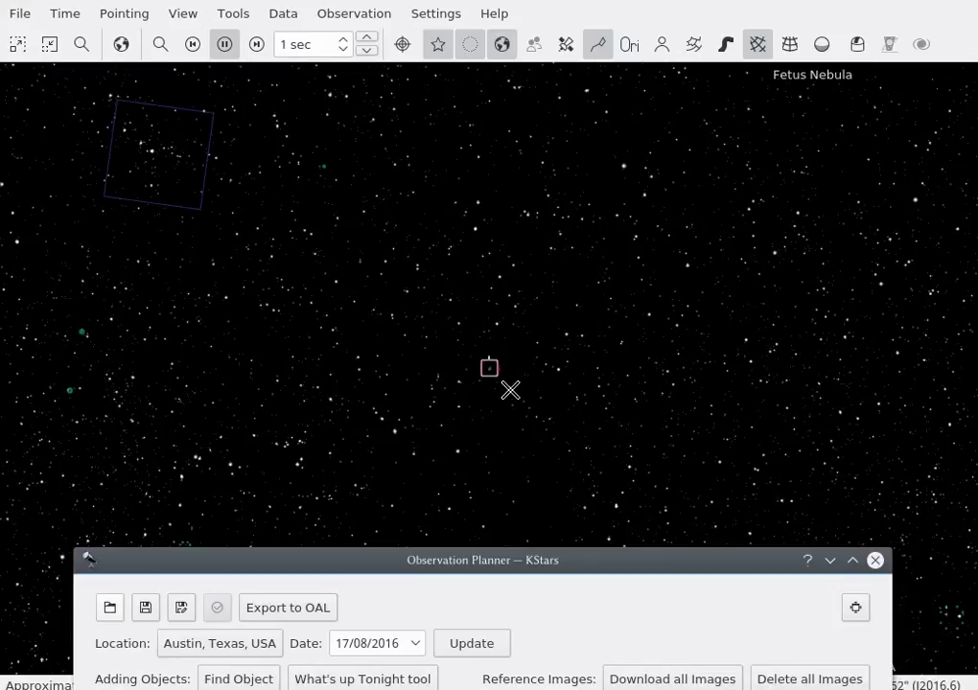
- Point the telescope at NGC 7008 and zoom the sky map in around it
drag(562, 562, 574, 88)
right_click(348, 350)
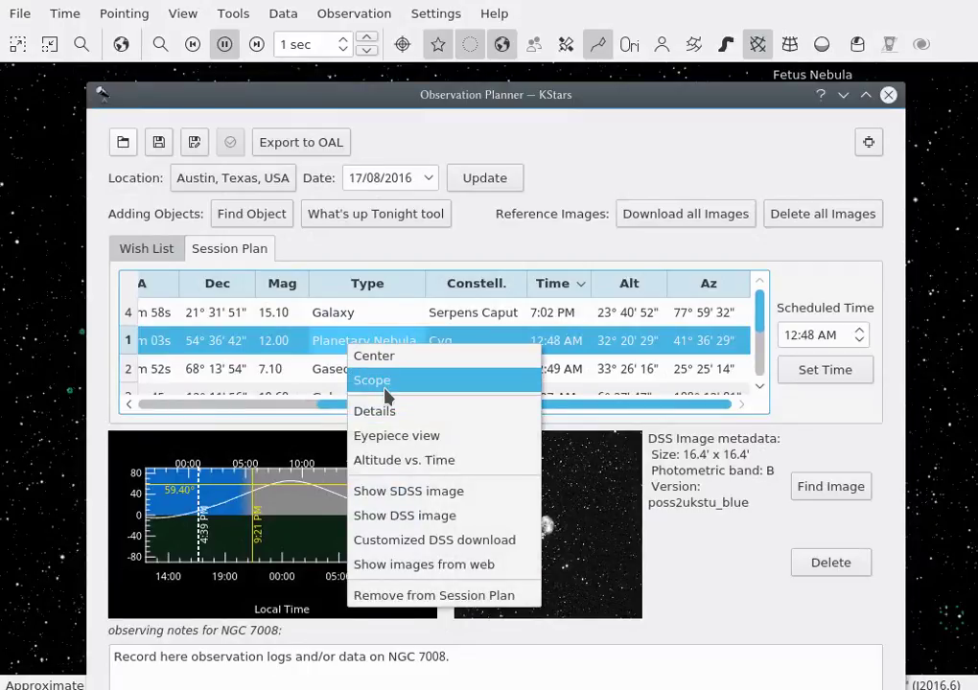
click(605, 140)
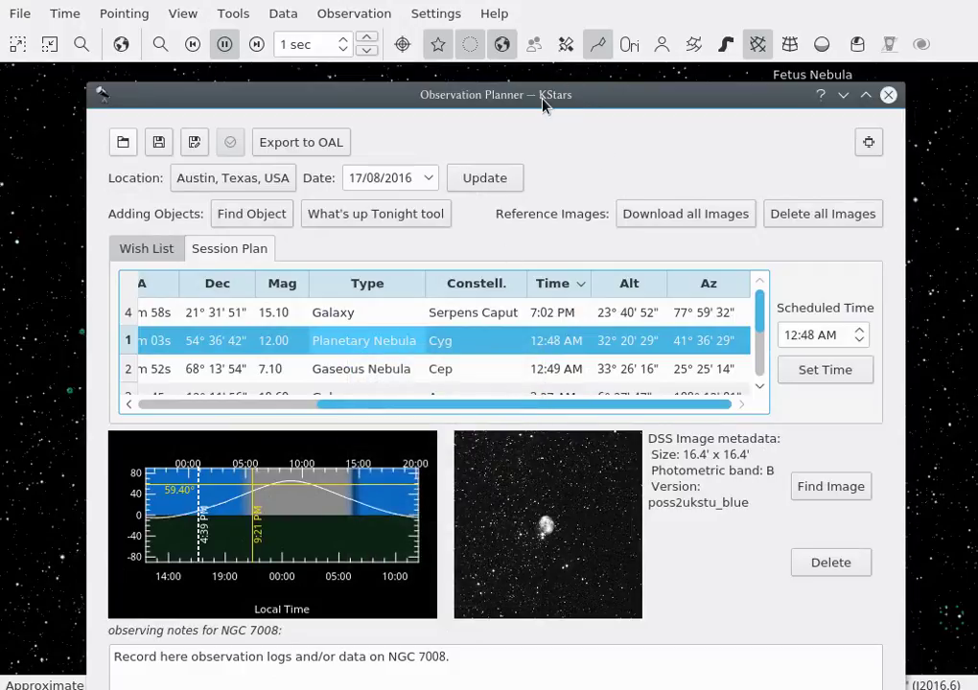
drag(541, 104, 538, 497)
scroll(499, 430, up, 3)
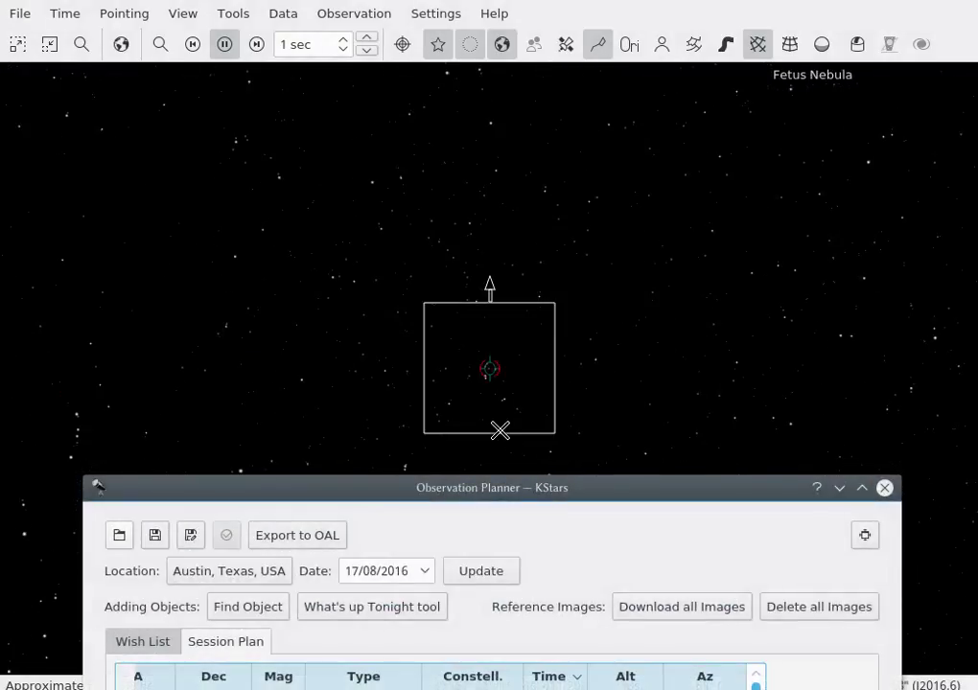
- Show the 10mm Delos field-of-view outline on the sky map
click(191, 13)
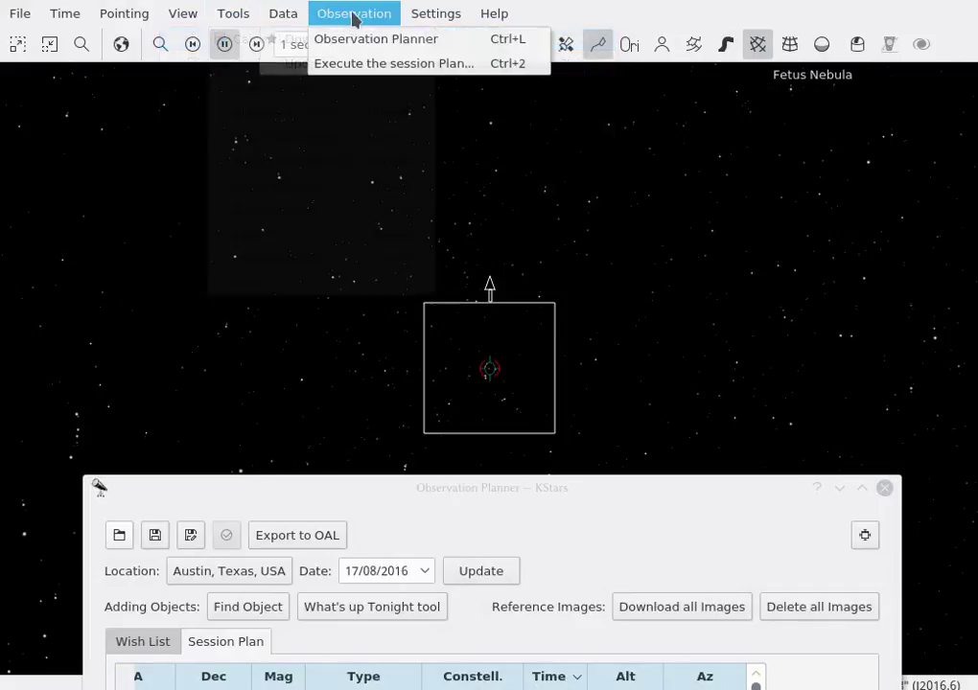
mouse_move(436, 13)
mouse_move(500, 139)
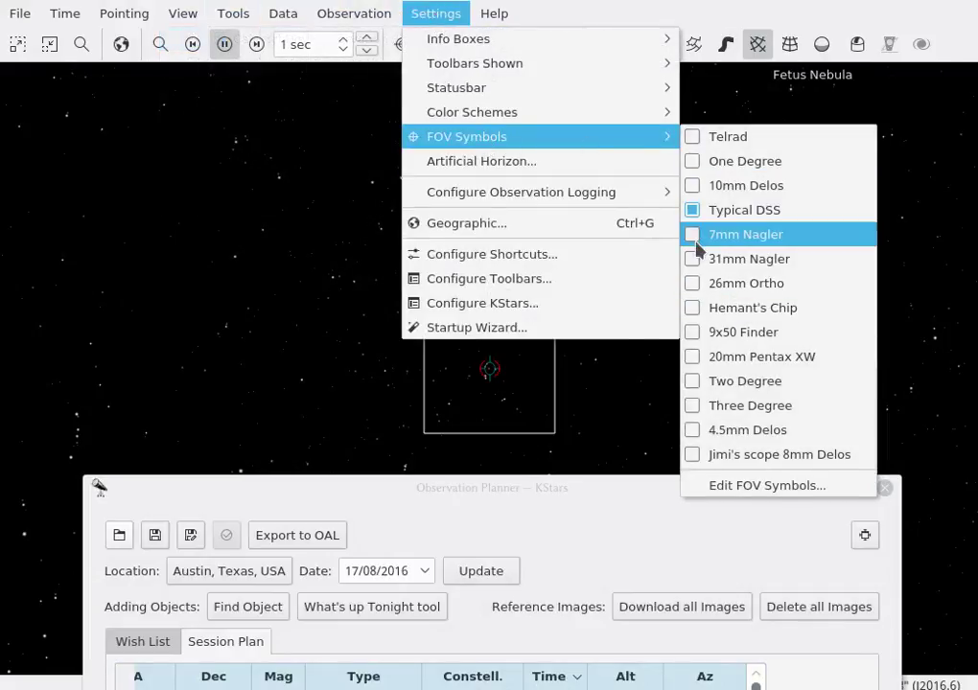
click(695, 187)
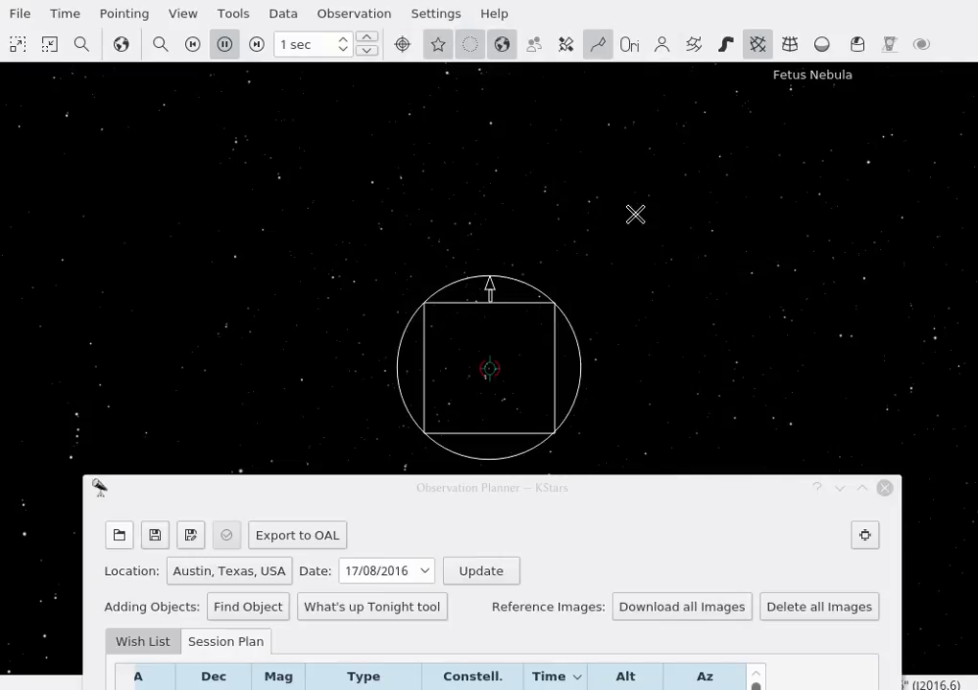
- Adjust the map zoom around the outline and enlarge NGC 7008's DSS image
scroll(635, 215, down, 5)
scroll(636, 215, up, 5)
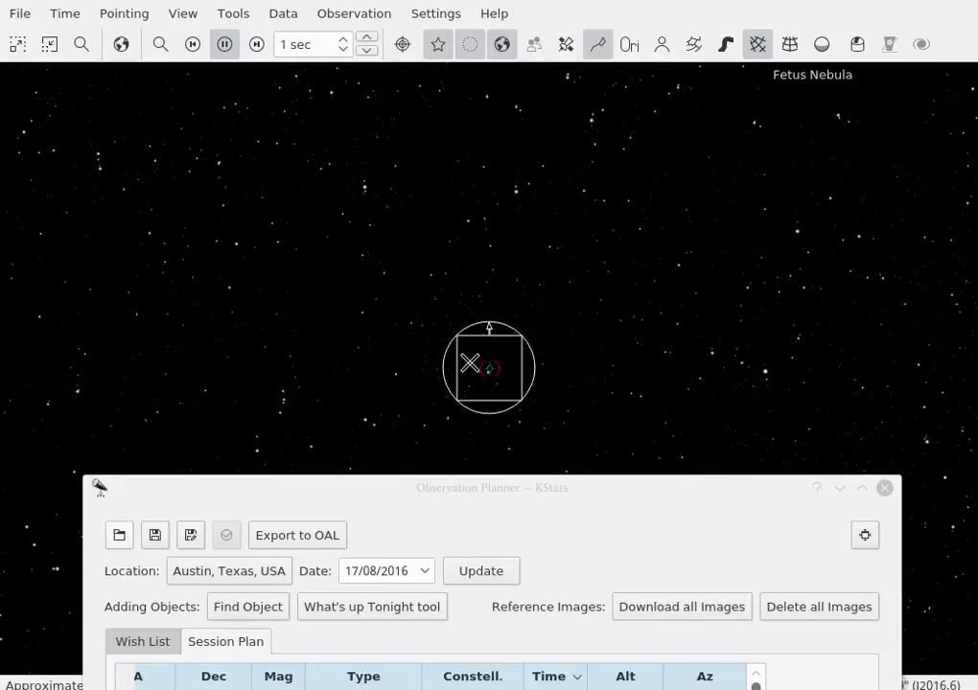
scroll(559, 392, up, 3)
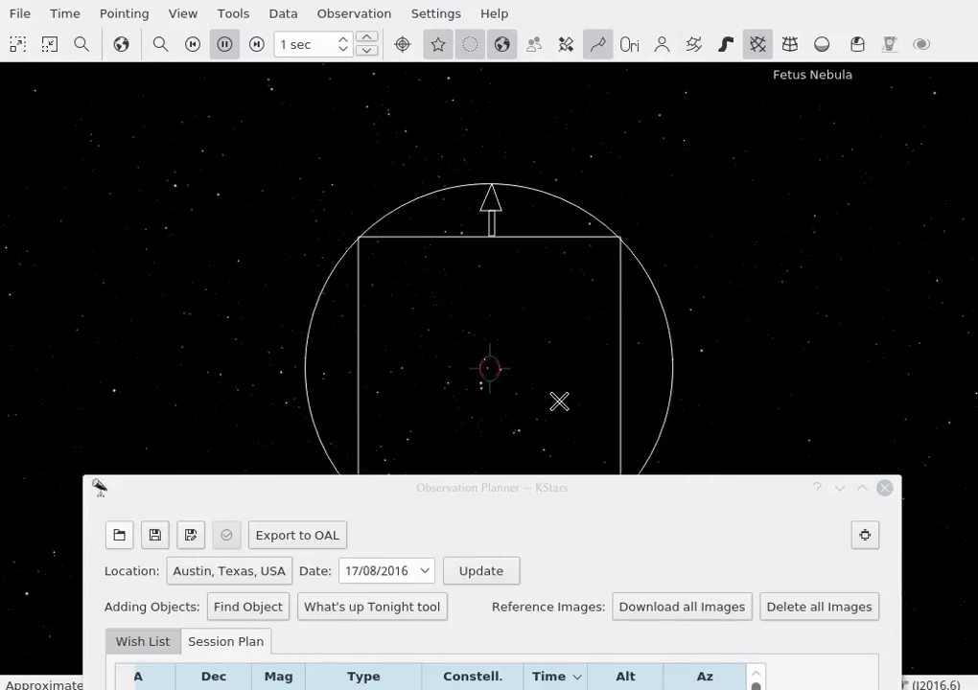
scroll(559, 401, down, 3)
drag(567, 486, 565, 142)
click(545, 573)
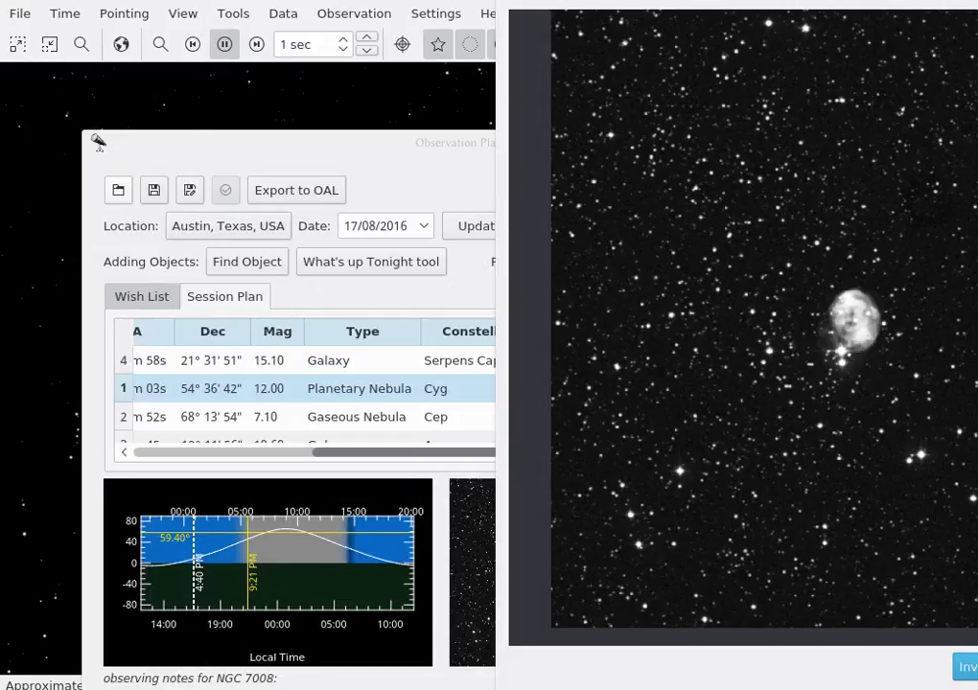
- Open NGC 7008's eyepiece view rendered for the 10mm Delos field of view
key(Escape)
click(491, 393)
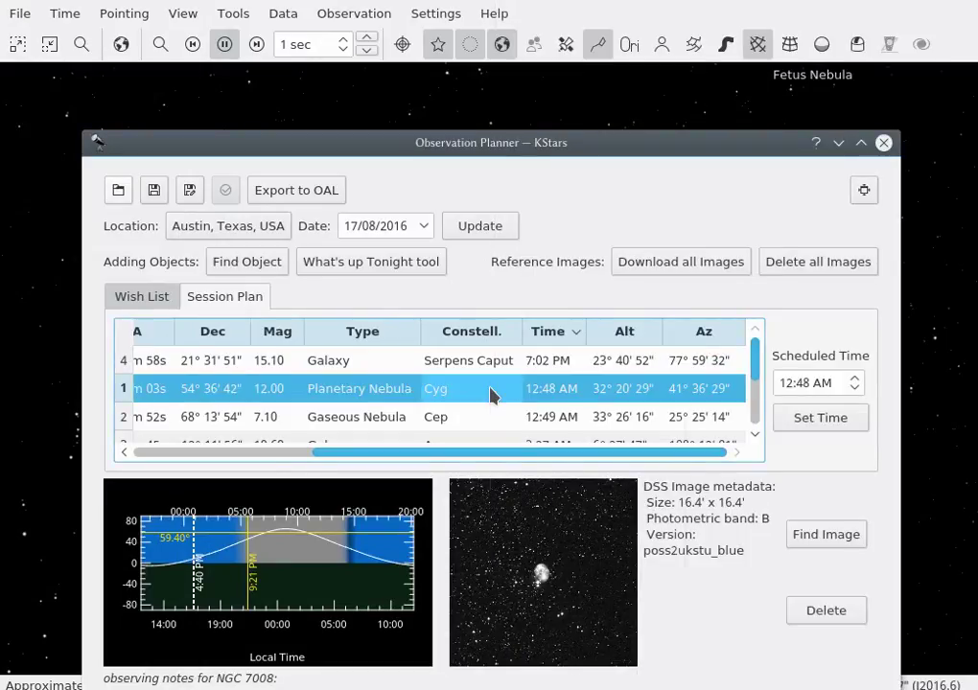
right_click(491, 394)
click(563, 483)
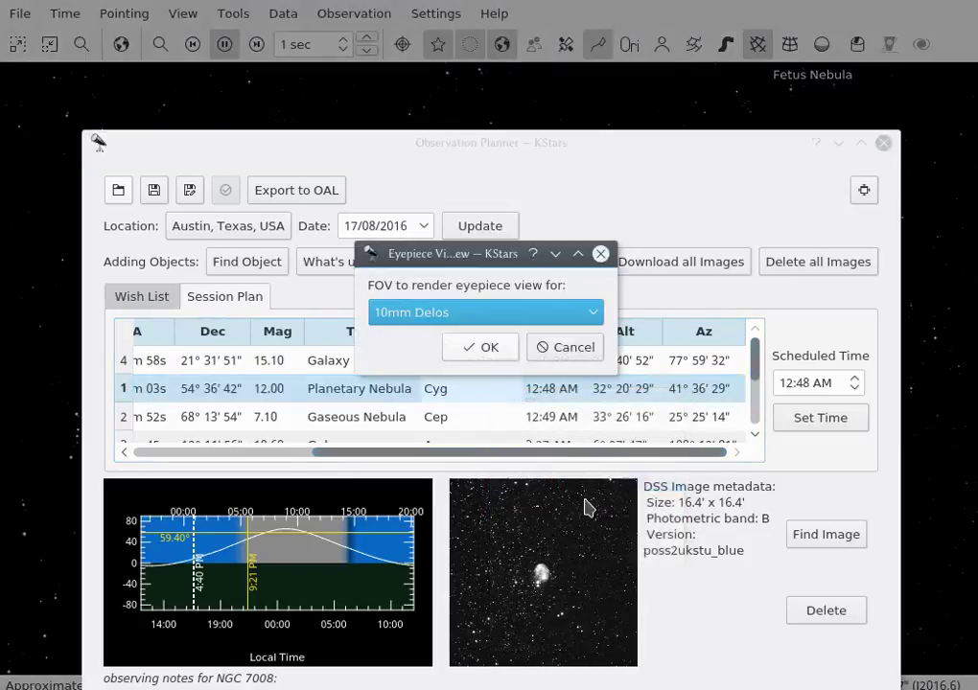
click(492, 349)
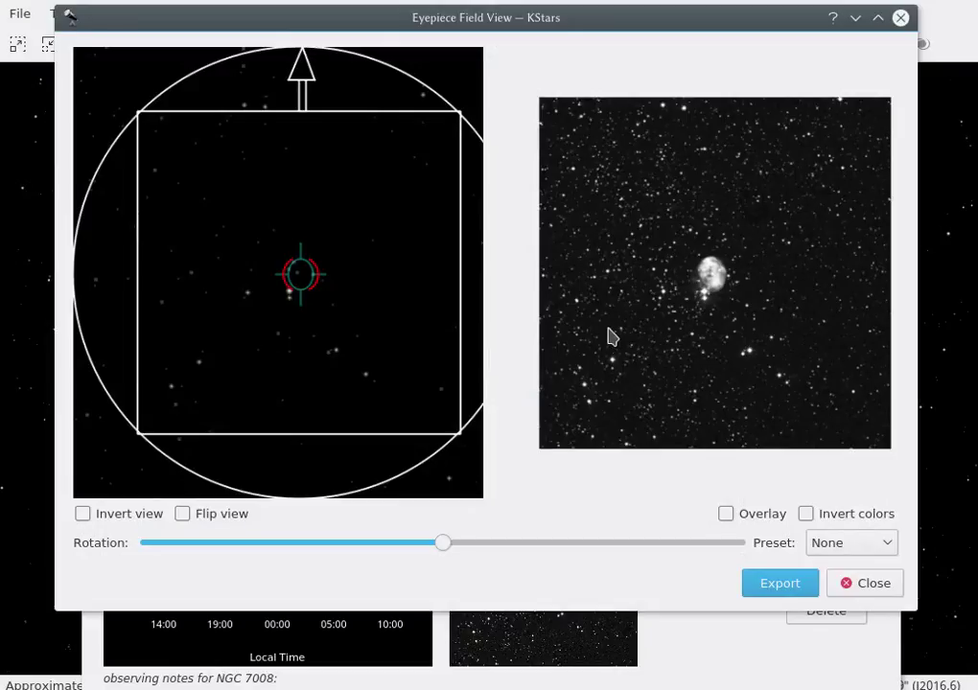
drag(519, 19, 508, 427)
- Cancel a second eyepiece-view request, check the FOV menu, and reposition the eyepiece window
right_click(485, 388)
click(538, 484)
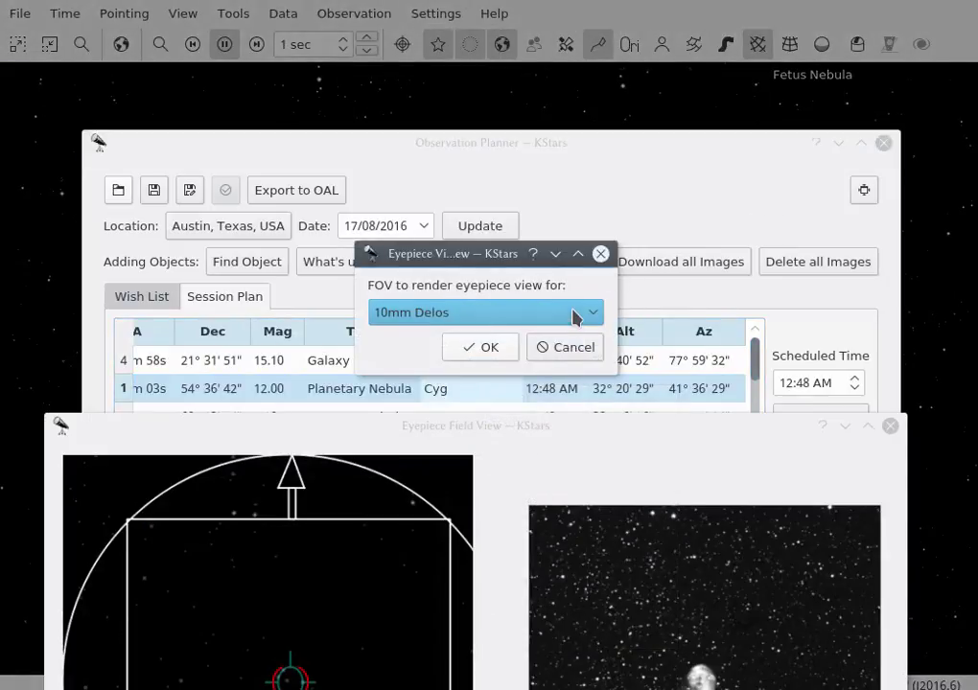
click(561, 347)
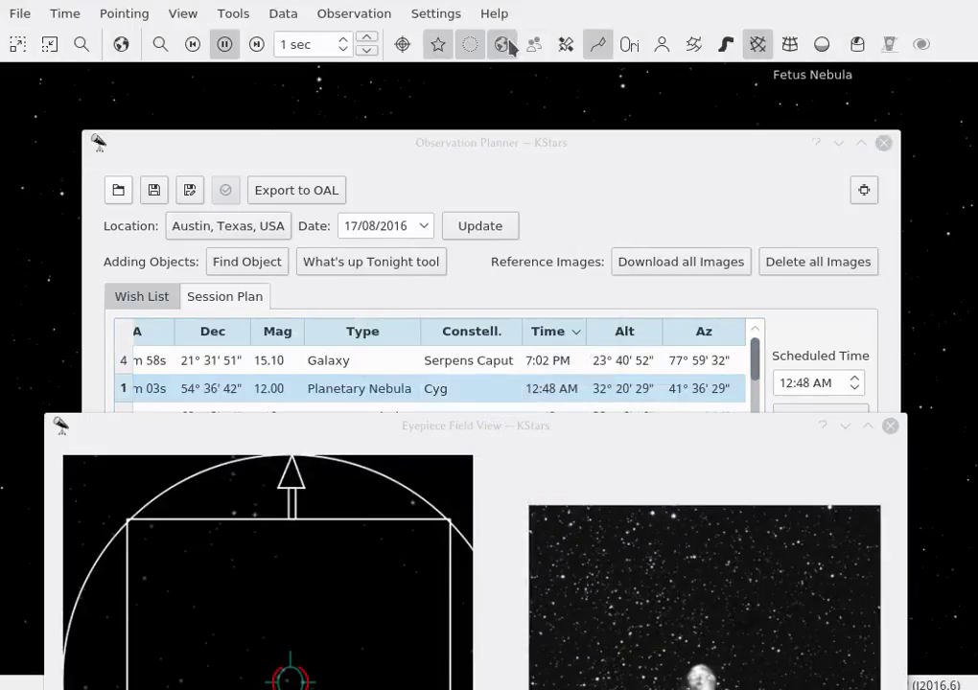
click(189, 18)
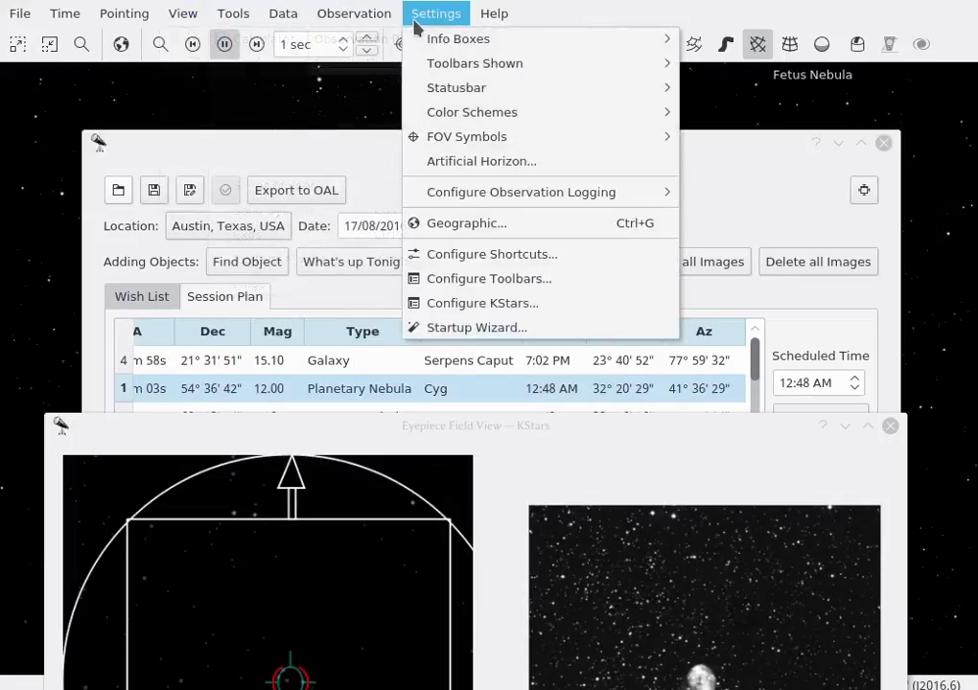
mouse_move(542, 140)
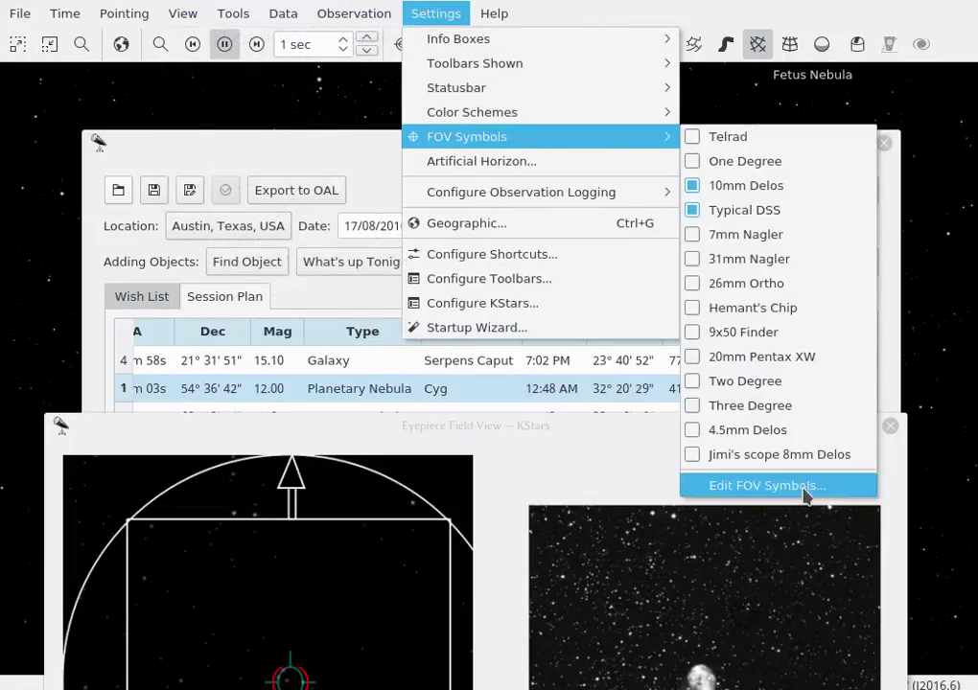
click(574, 422)
drag(484, 424, 477, 50)
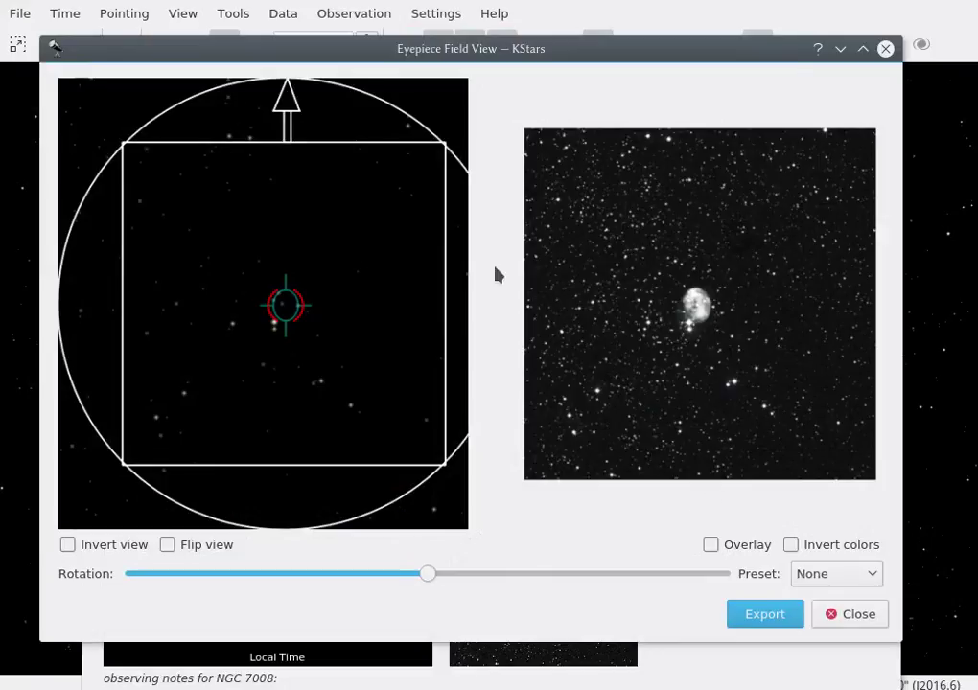
- Apply the Dobsonian preset and overlay the sky chart onto the DSS image
click(847, 571)
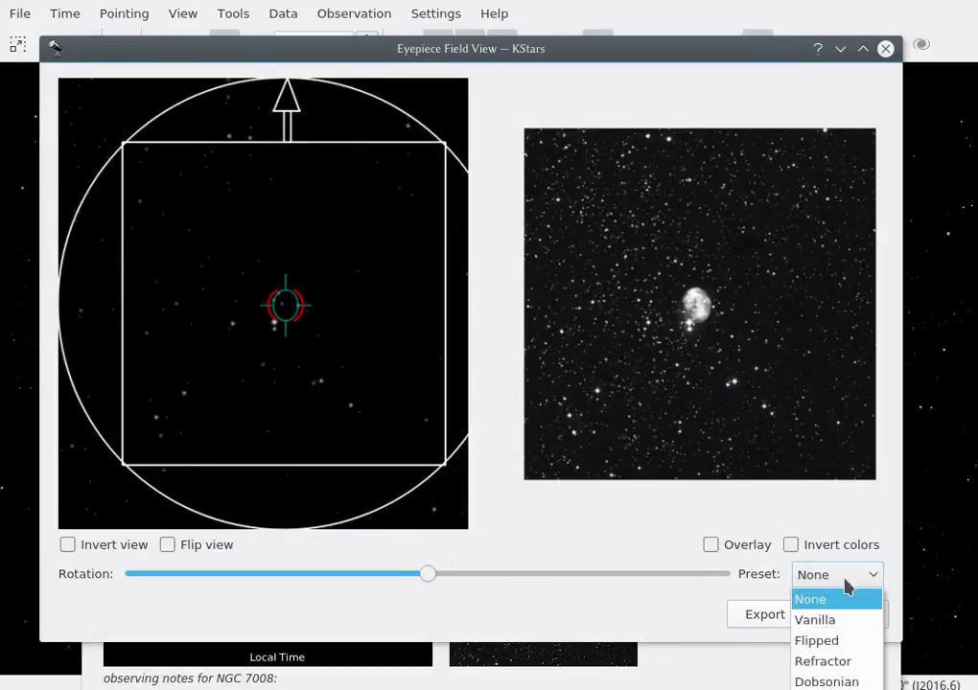
click(834, 682)
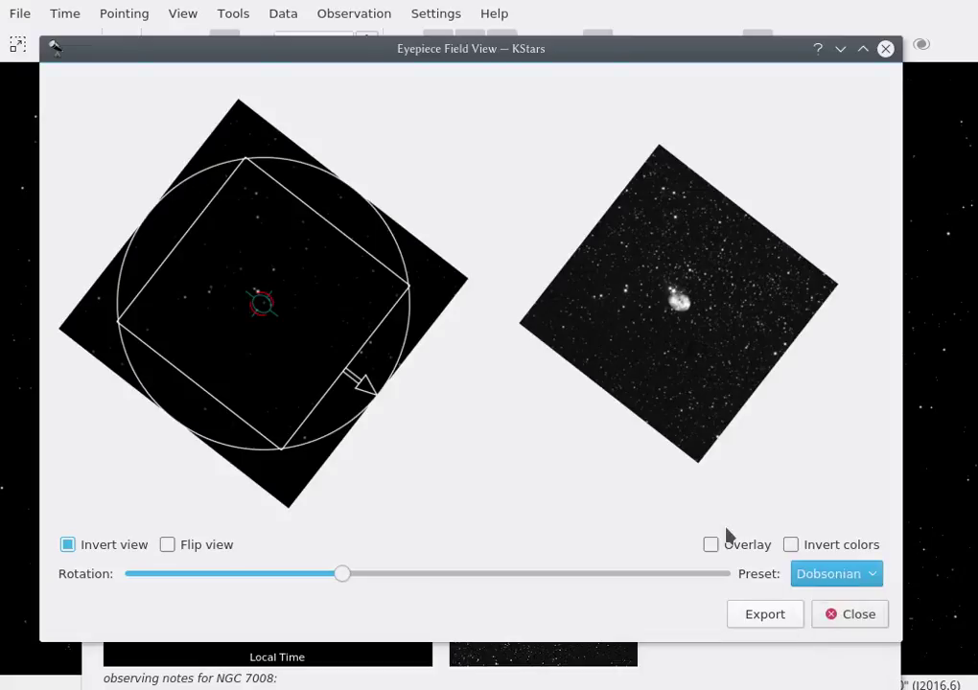
click(727, 552)
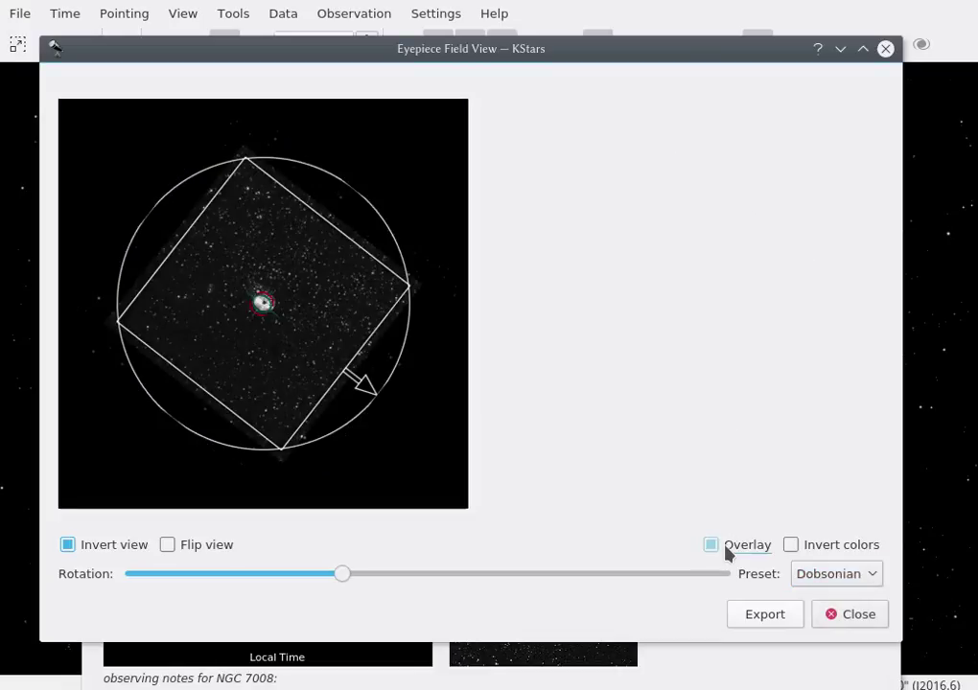
click(727, 553)
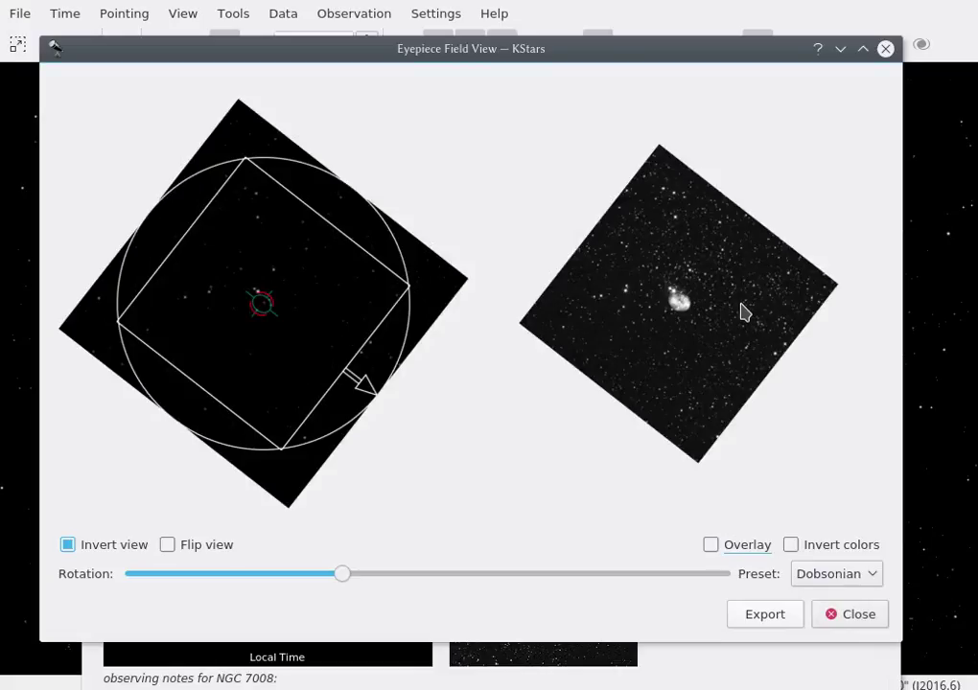
click(734, 546)
- Try colour inversion and field rotation, return to side-by-side, then close the eyepiece view
click(823, 554)
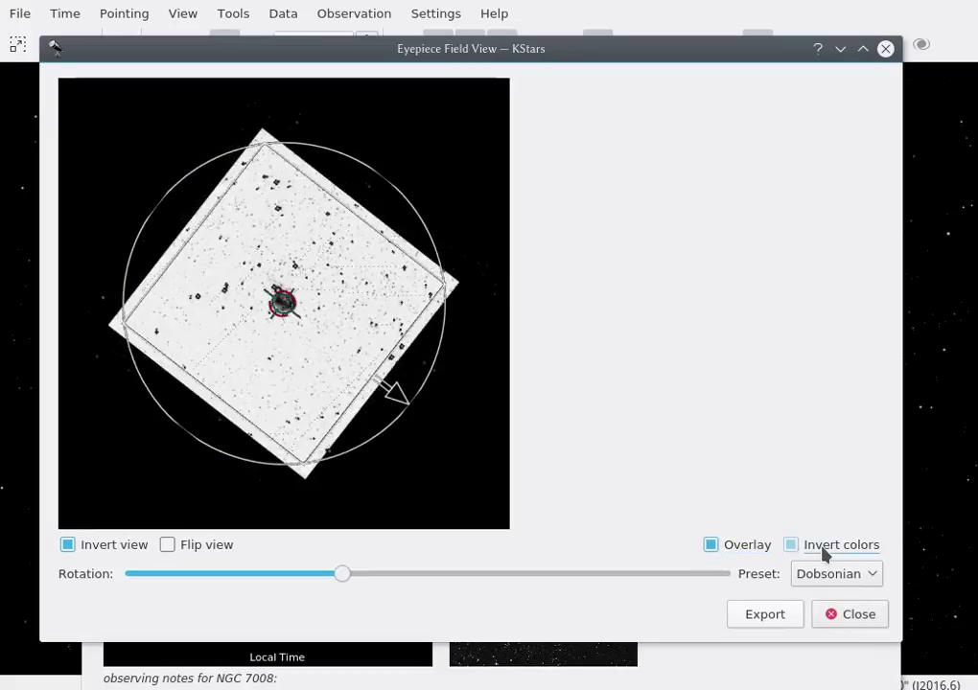
click(822, 554)
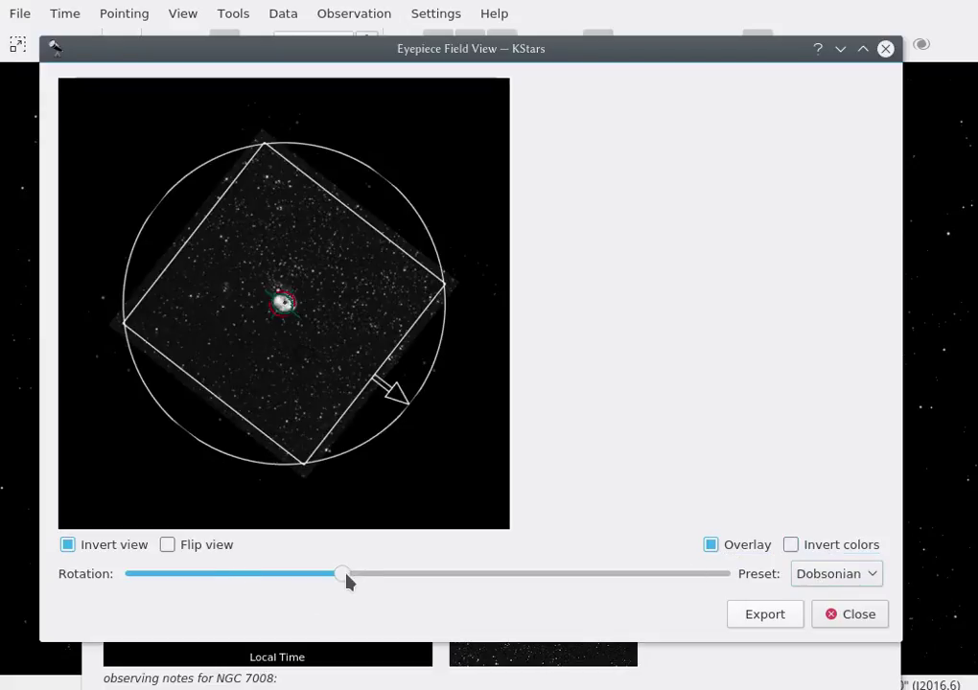
drag(347, 581, 386, 574)
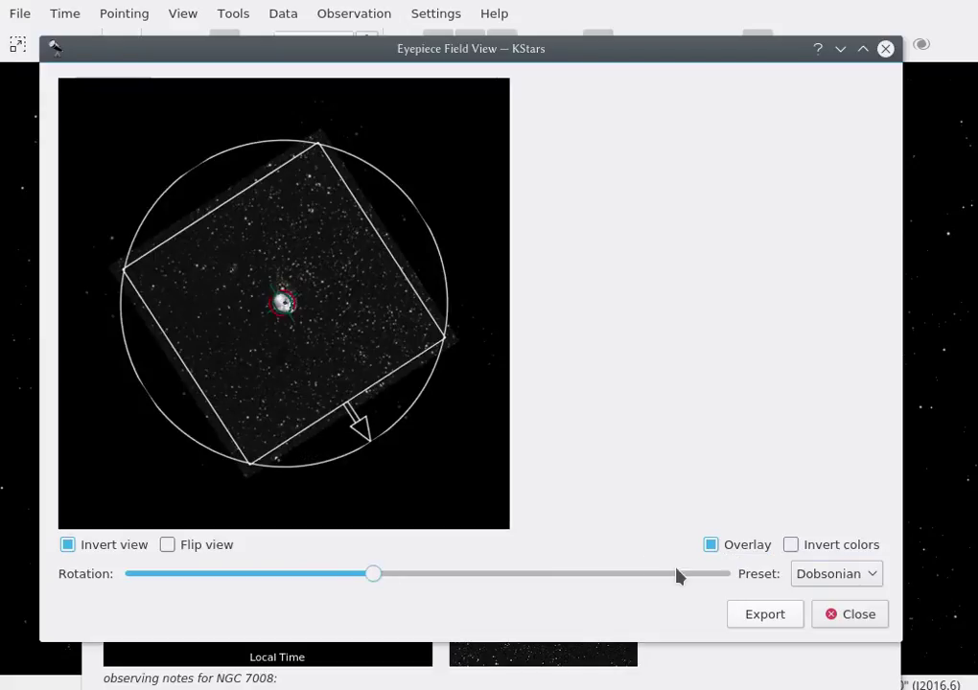
click(745, 555)
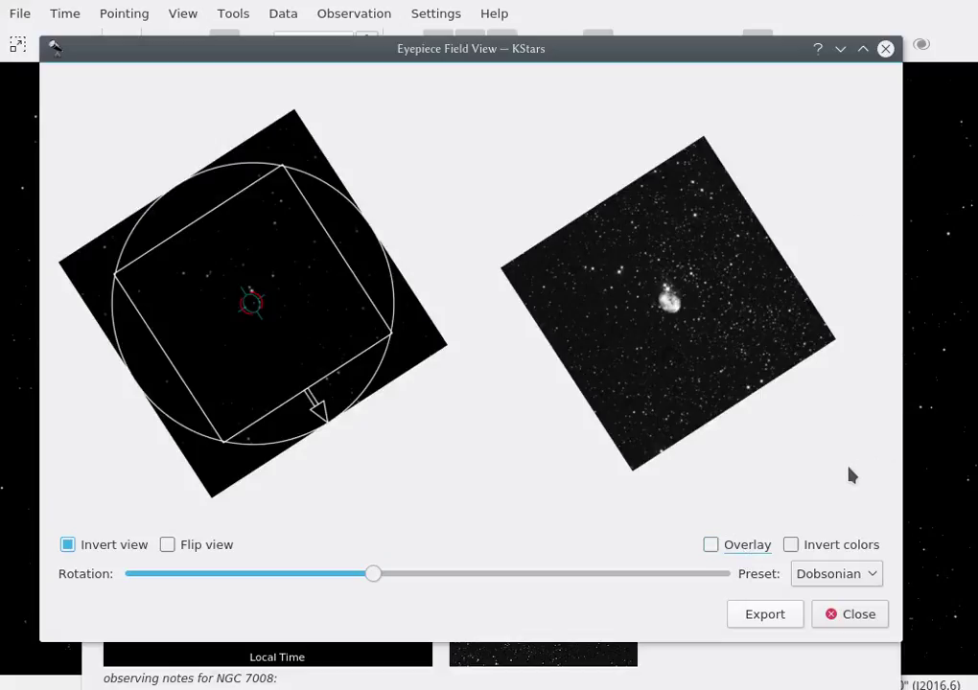
click(843, 623)
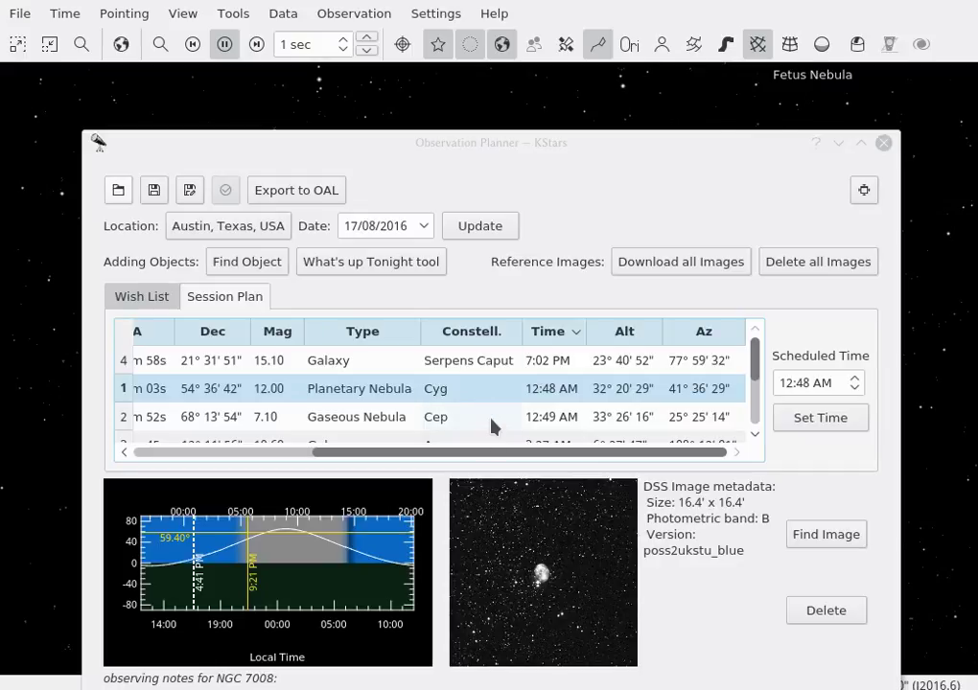
- Show NGC 7023's details and notes, stepping to NGC 7727 and back
click(491, 424)
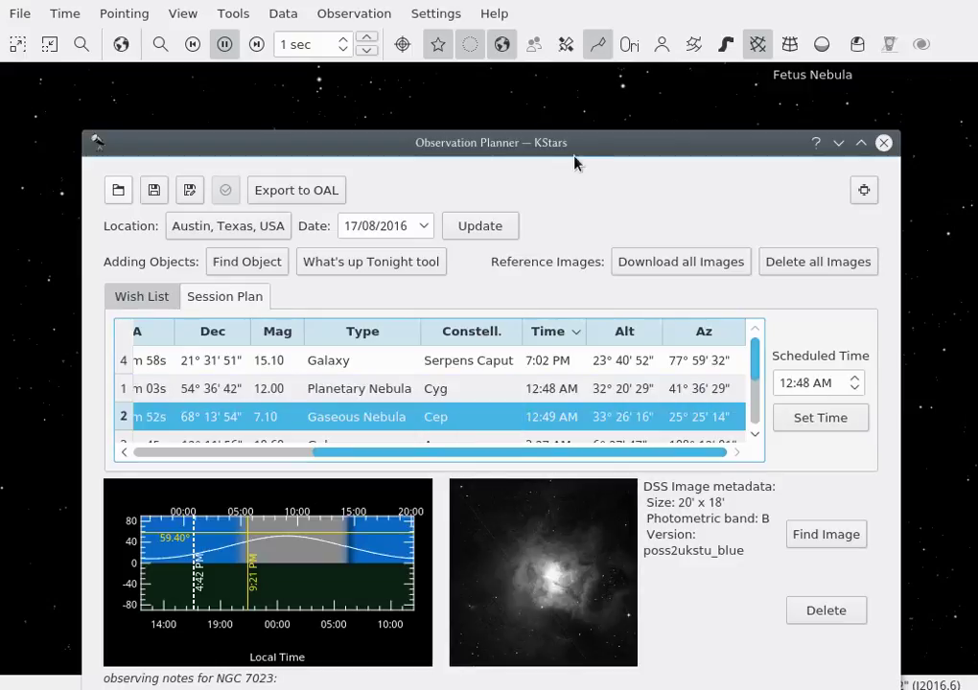
drag(572, 156, 571, 92)
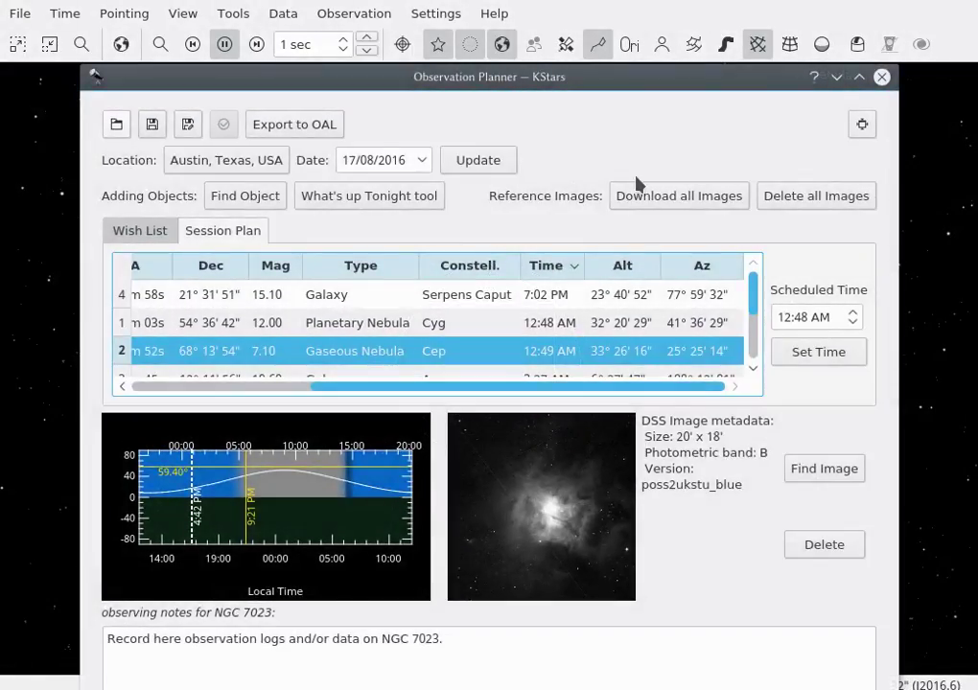
key(Down)
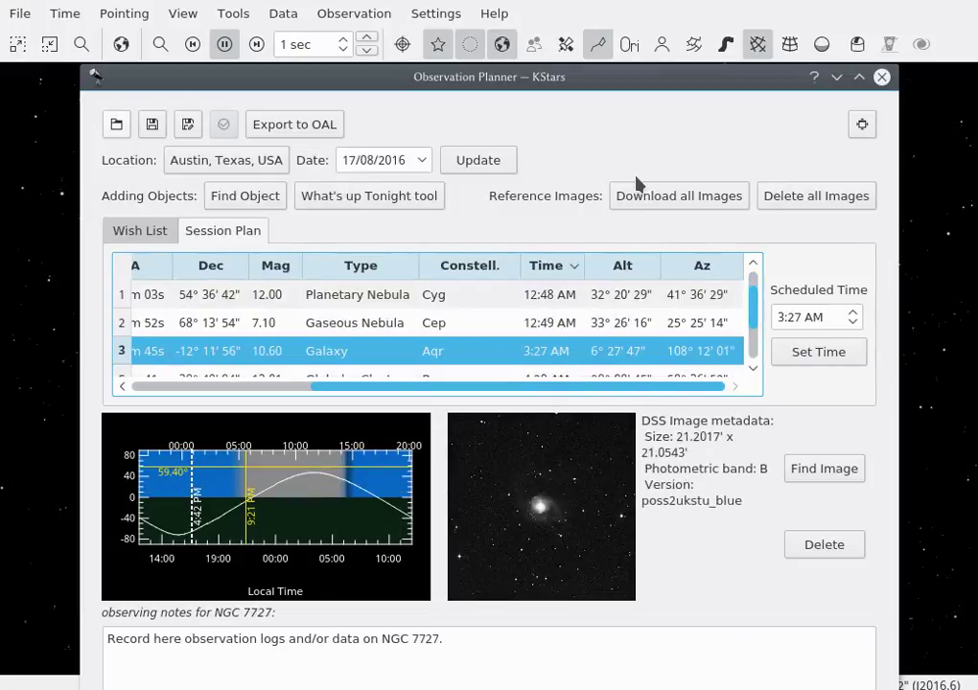
key(Up)
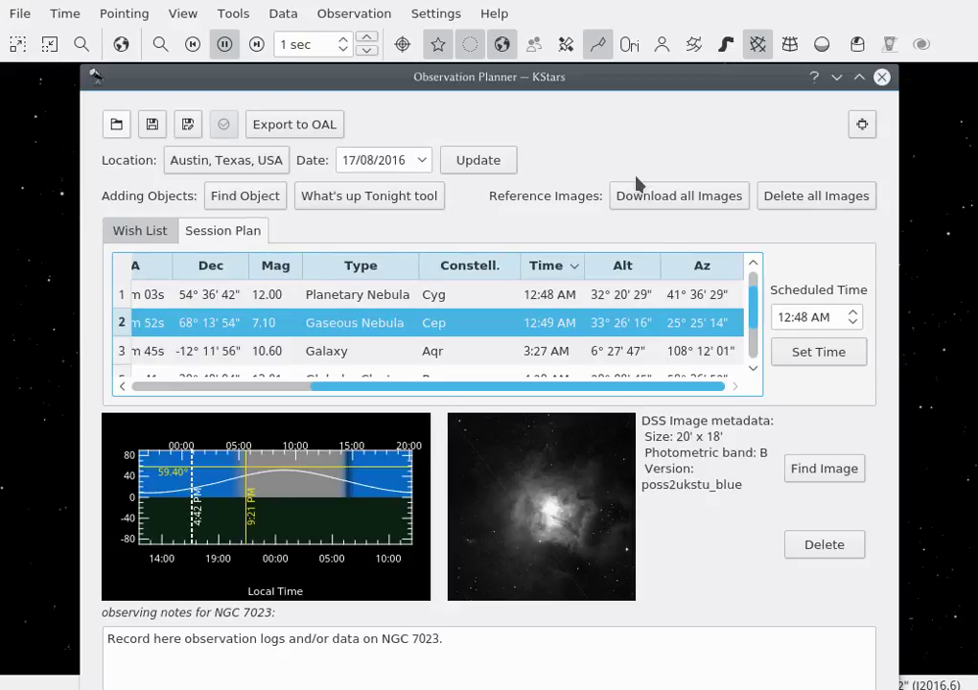
- Look over the Wish List, ending back on the Session Plan
click(144, 230)
click(222, 230)
click(150, 236)
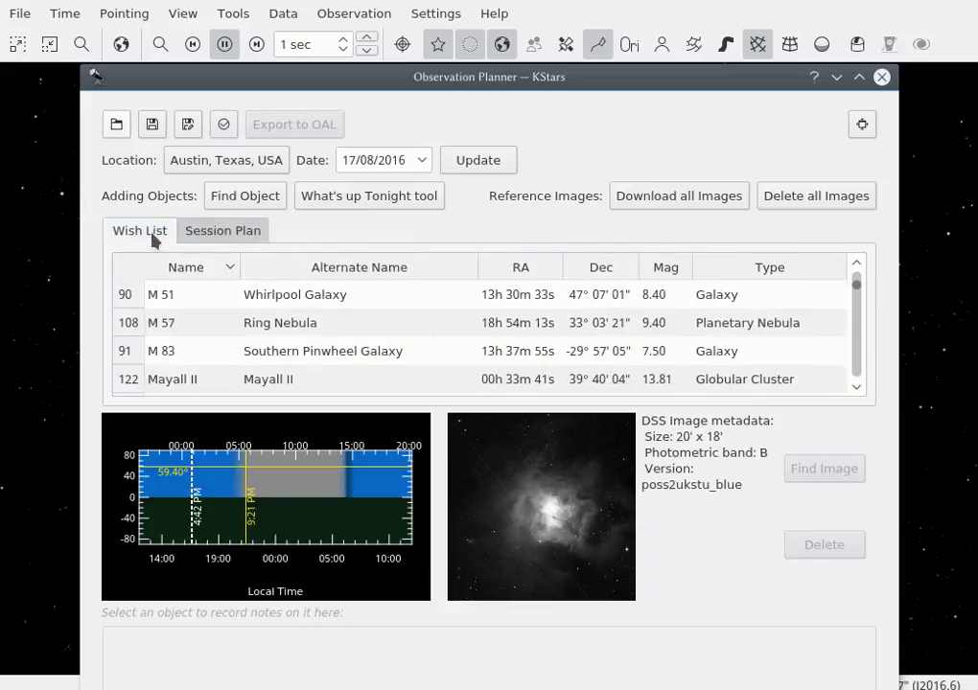
click(219, 235)
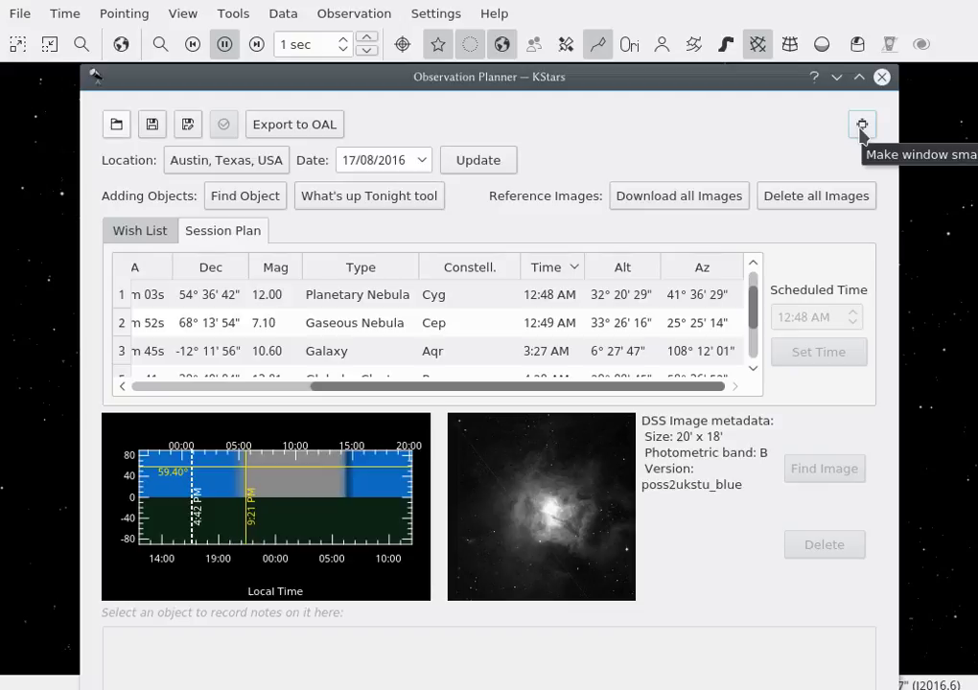
click(862, 125)
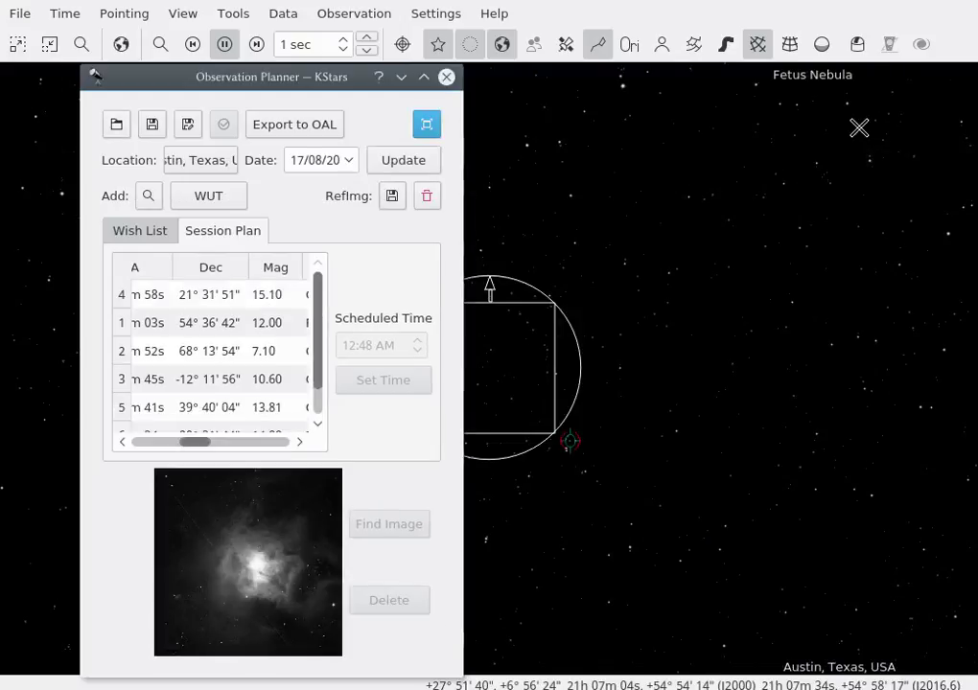
click(429, 126)
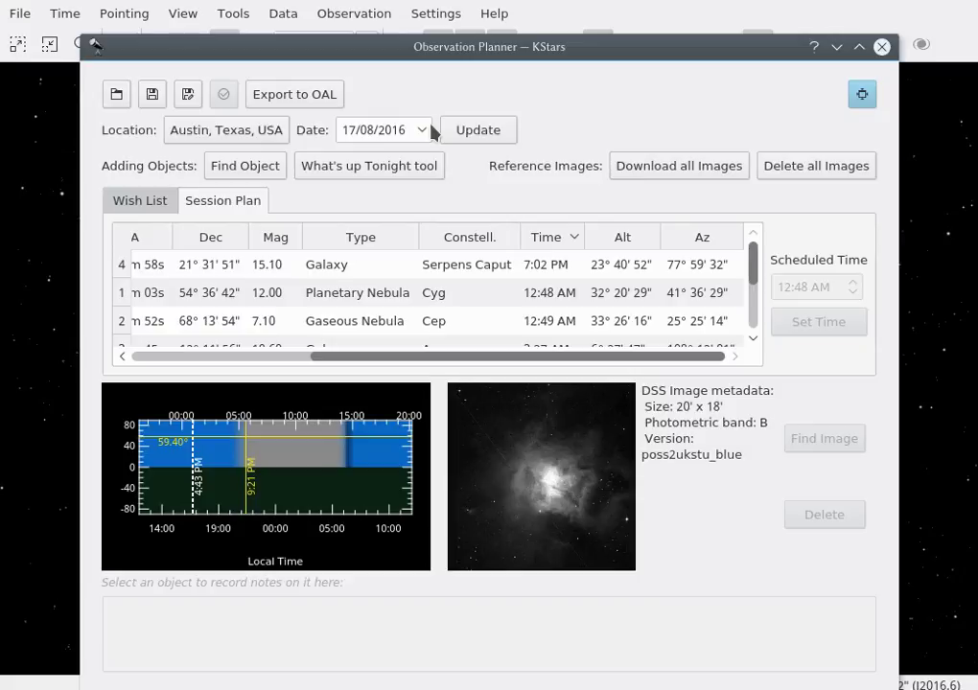